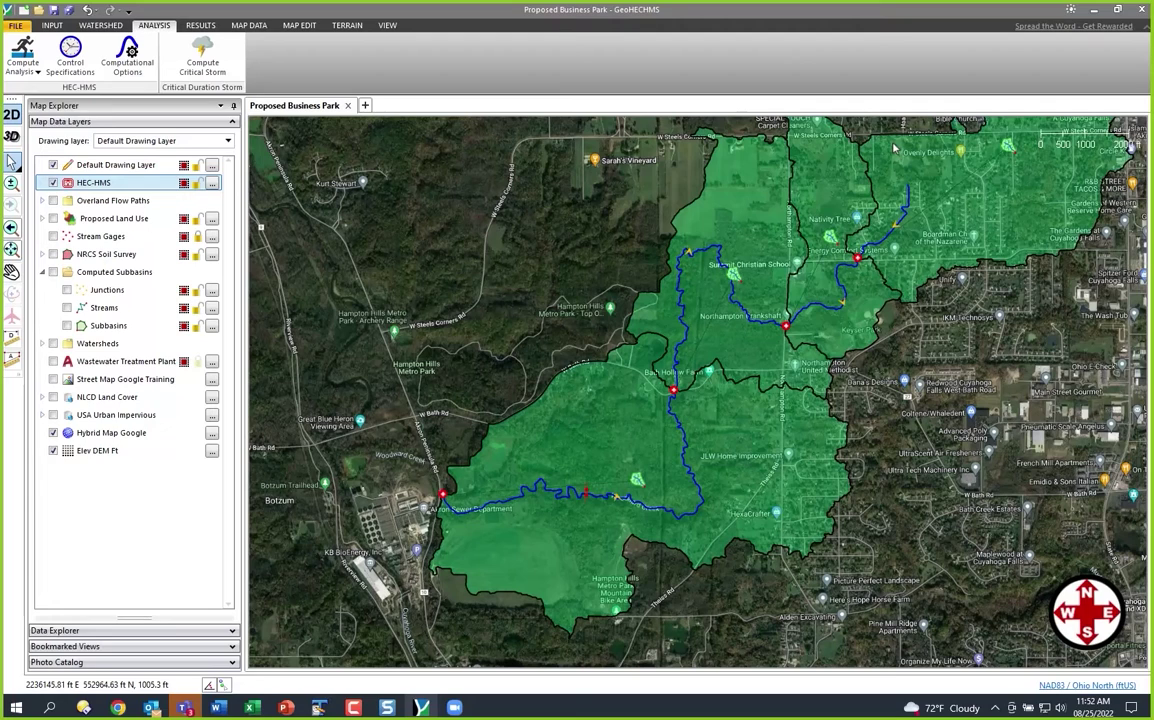
Start a Word report with Results > Generate Report and show its Title Page settings.
left_click(203, 28)
left_click(77, 62)
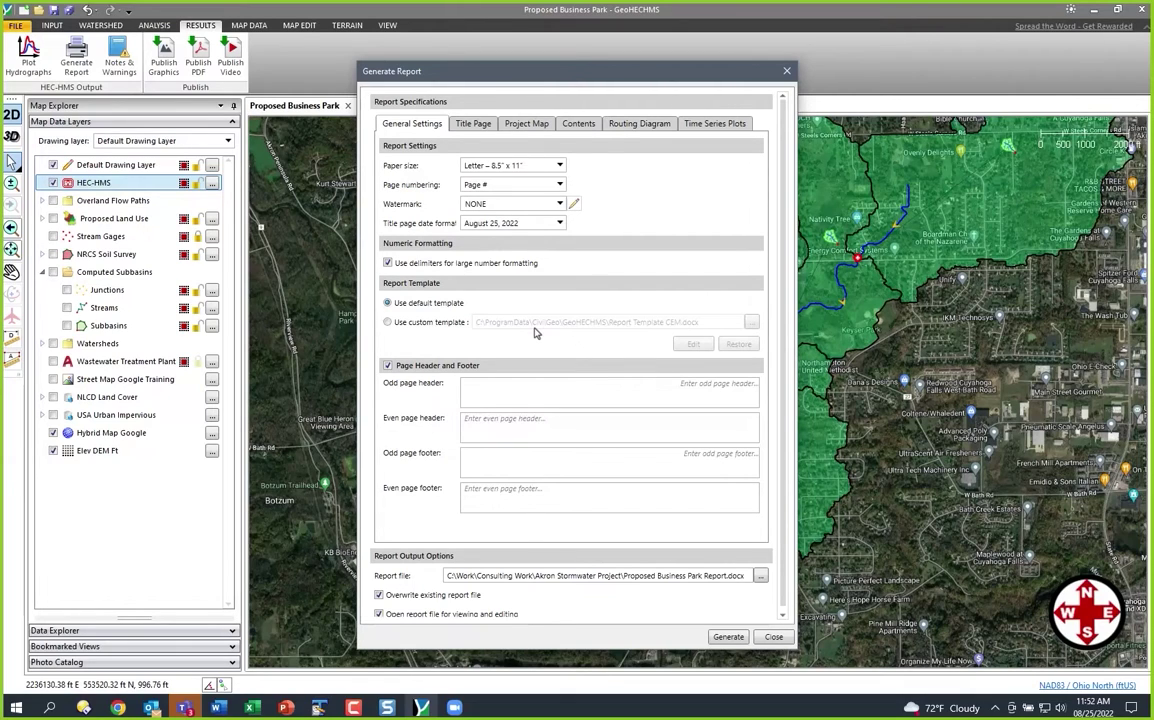
left_click(472, 124)
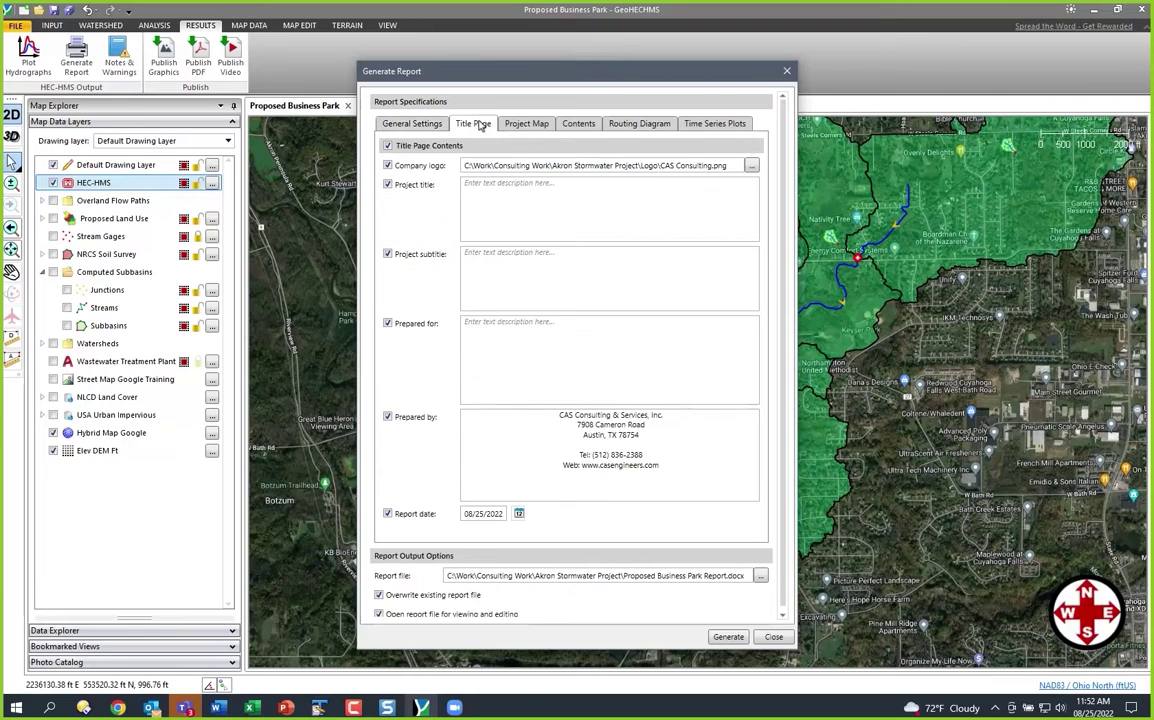
Enter title 'Proposed Business Park', subtitle 'Stormwater Hydrology Analysis Report', prepared for 'ABC Development Corp.'.
left_click(571, 212)
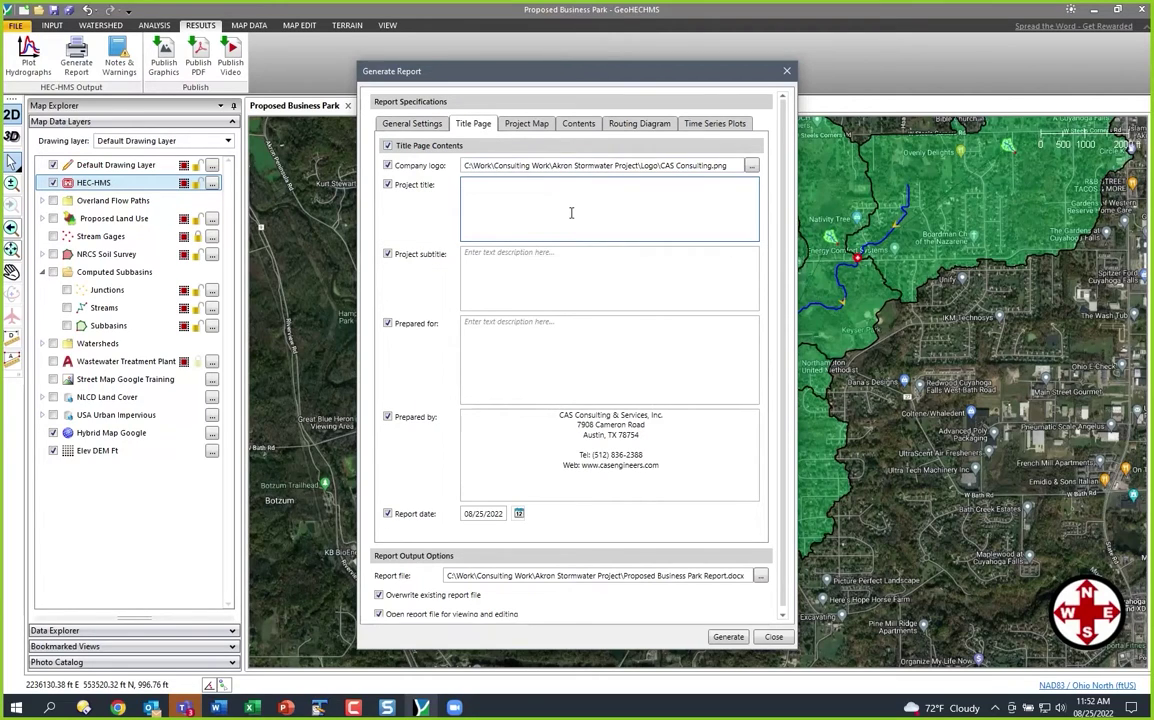
type("Proposed Business Park")
key("Tab")
key("Tab")
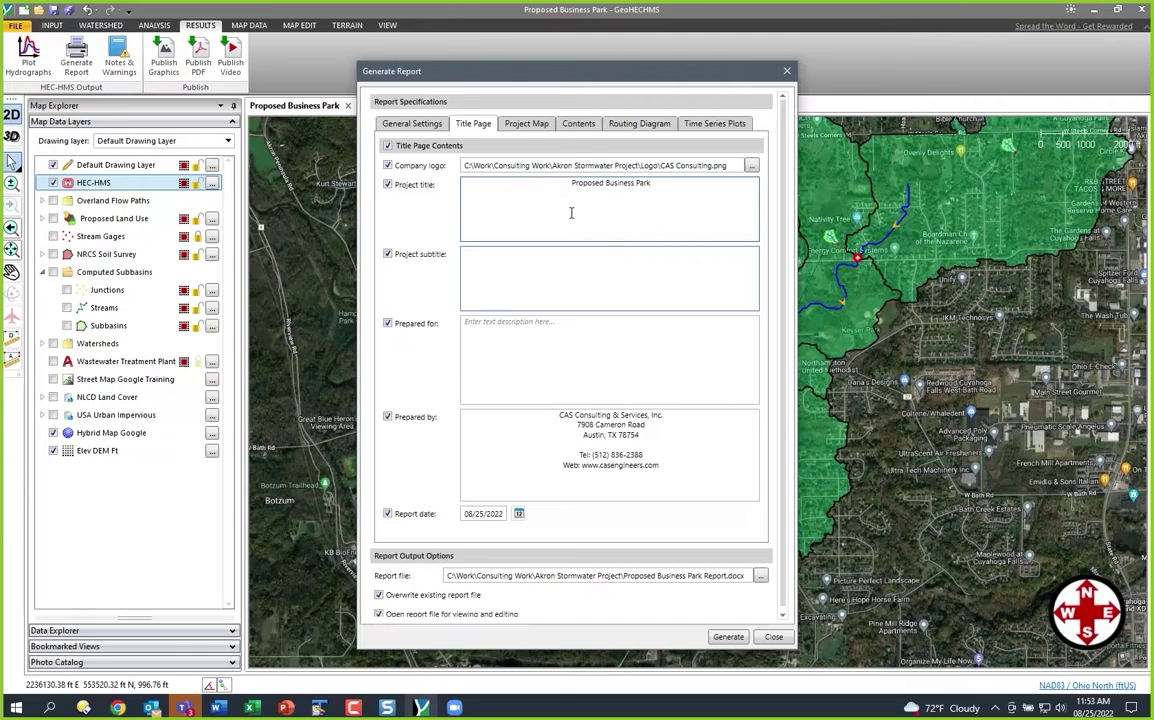
type("Stormwater Hydrology Analysis Report")
key("Tab")
key("Tab")
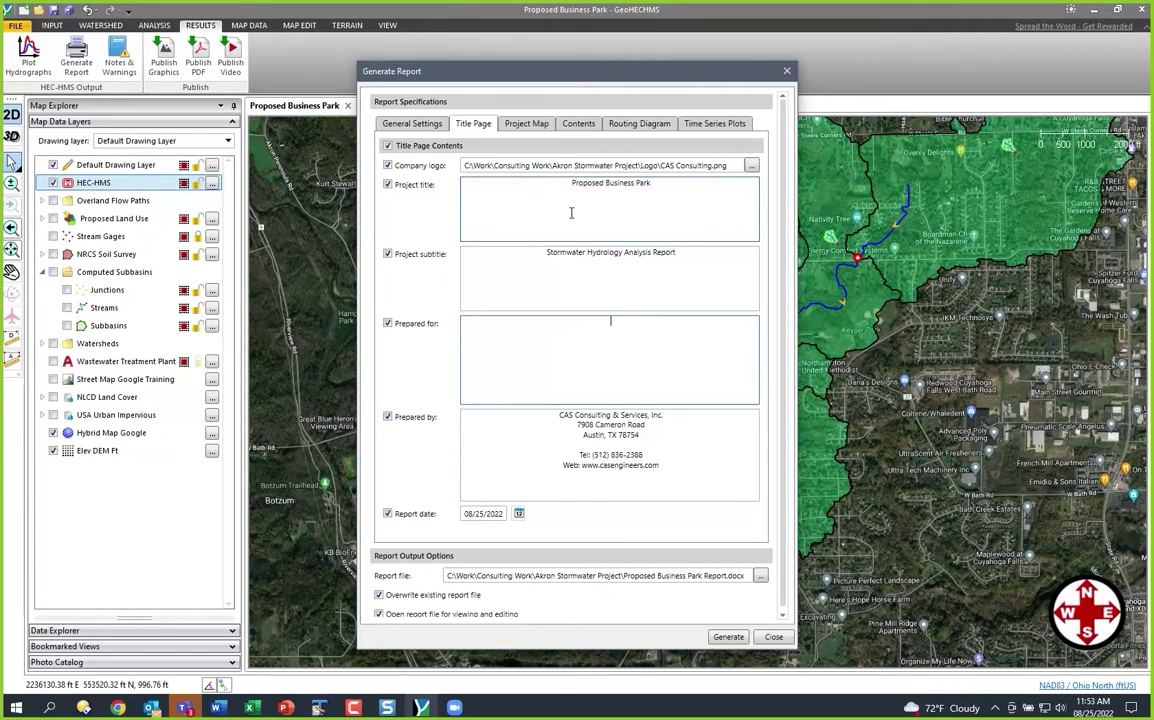
type("ABC Development Corps")
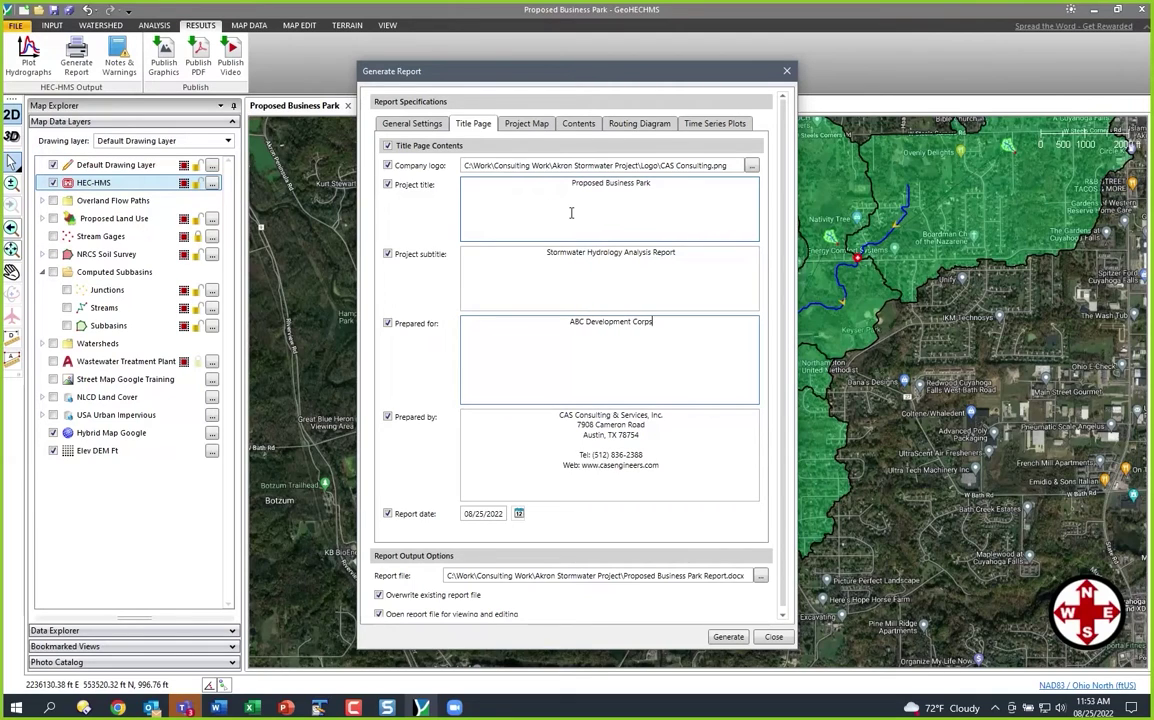
key("BackSpace")
type(".")
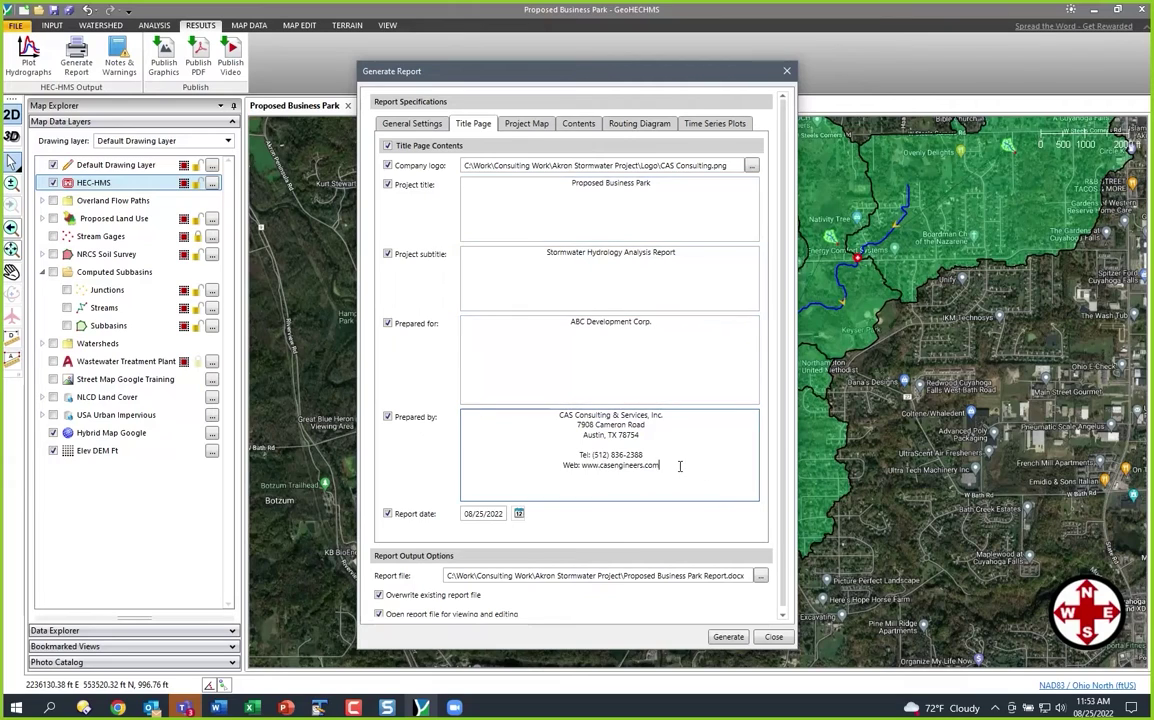
Replace the Prepared by details with the WGM Group address copied from TextPad.
left_click_drag(677, 466, 516, 411)
key("Delete")
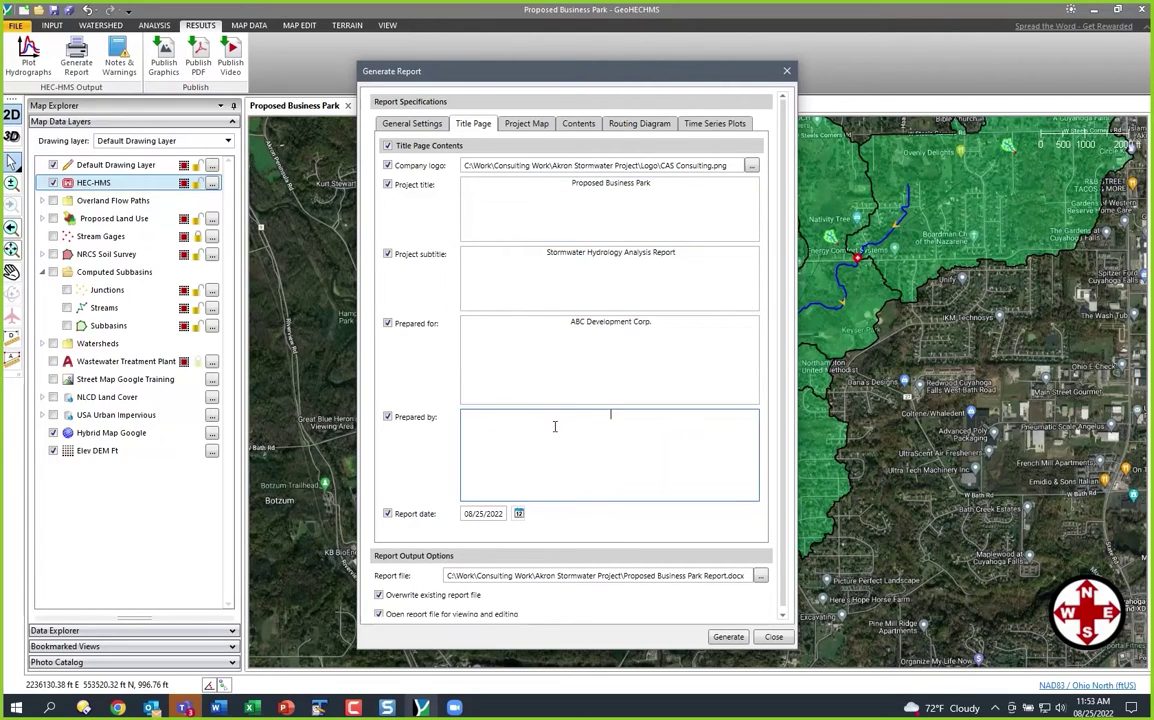
key("alt+Tab")
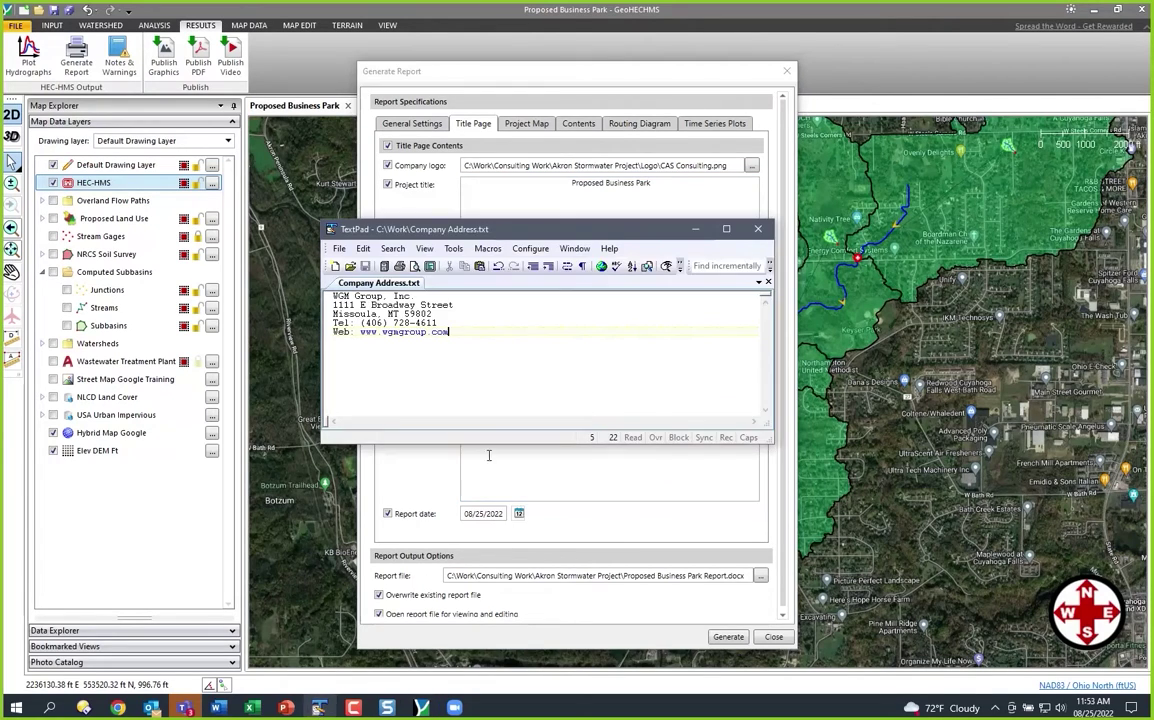
key("ctrl+a")
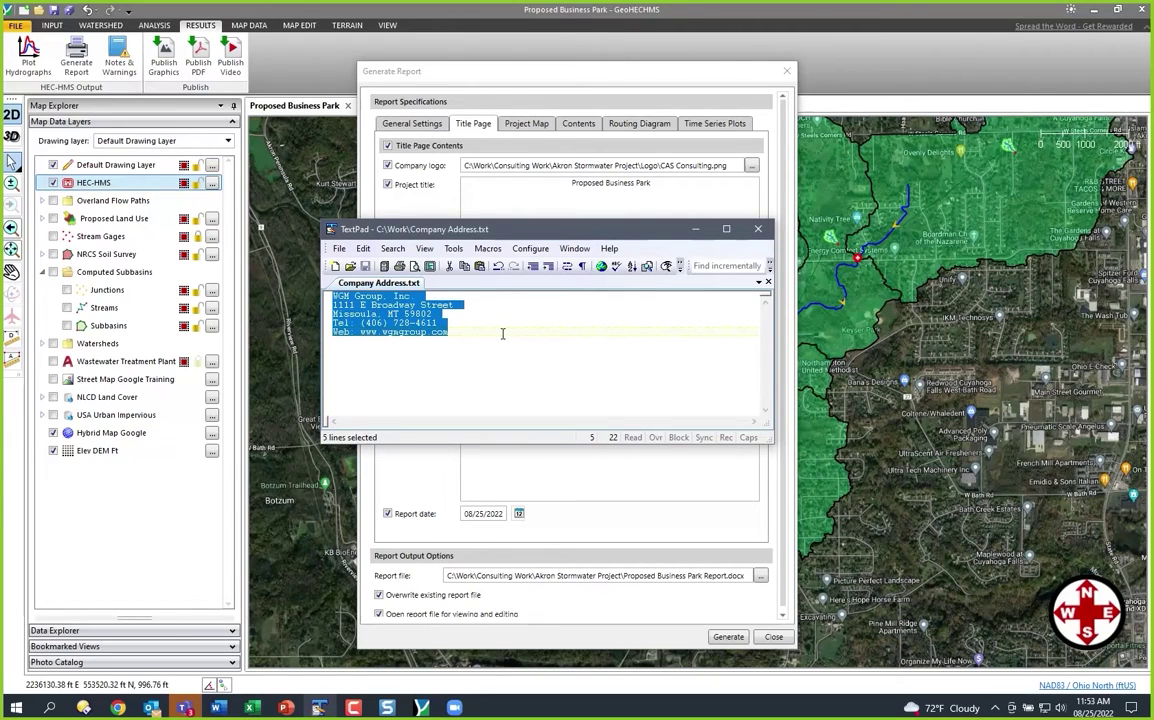
key("ctrl+c")
left_click(613, 466)
key("ctrl+v")
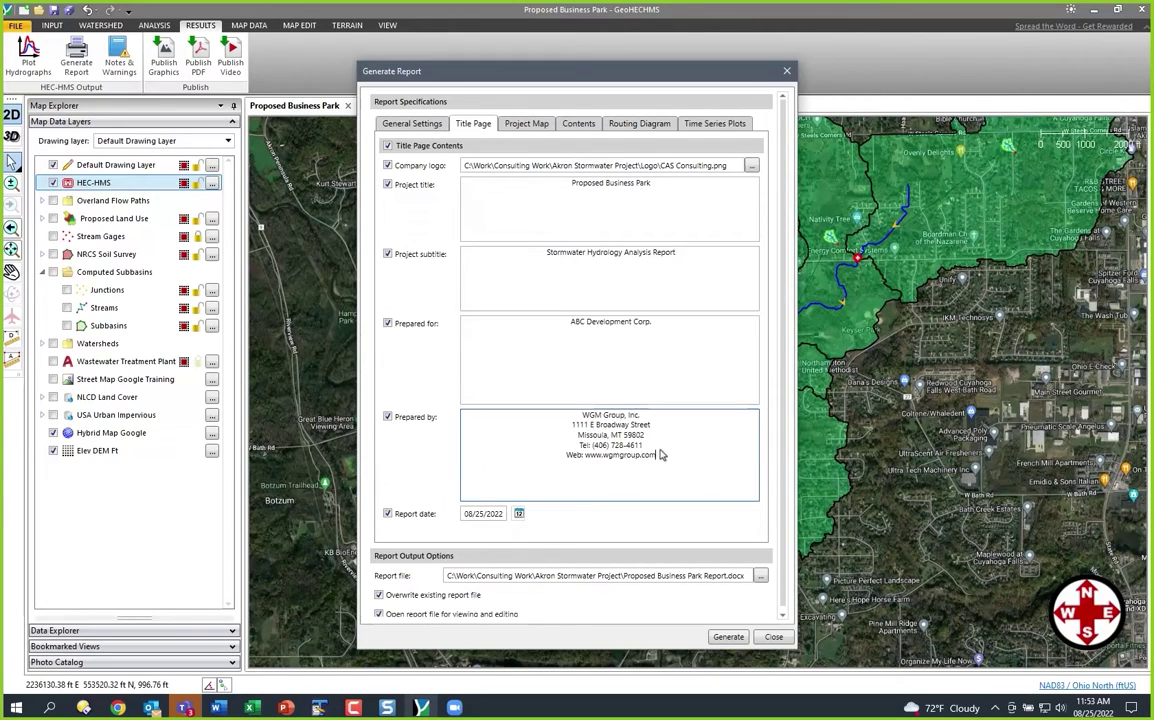
left_click(649, 436)
key("Return")
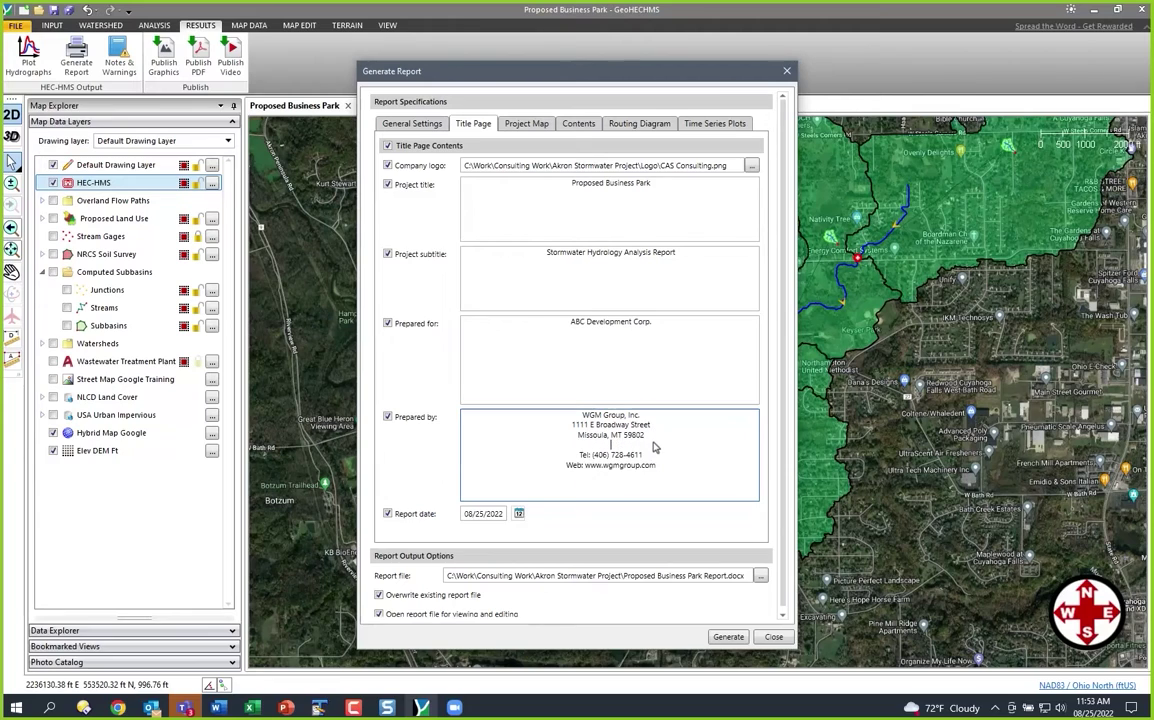
Set the report date to 09/05/2022.
left_click(520, 514)
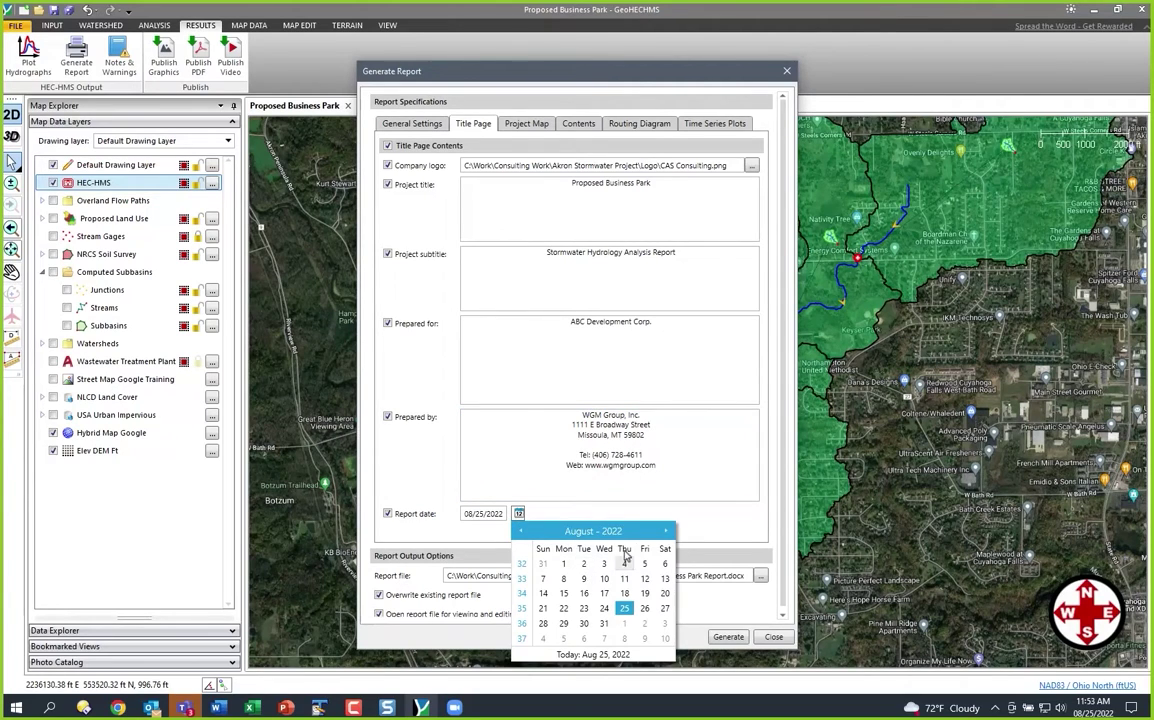
left_click(665, 531)
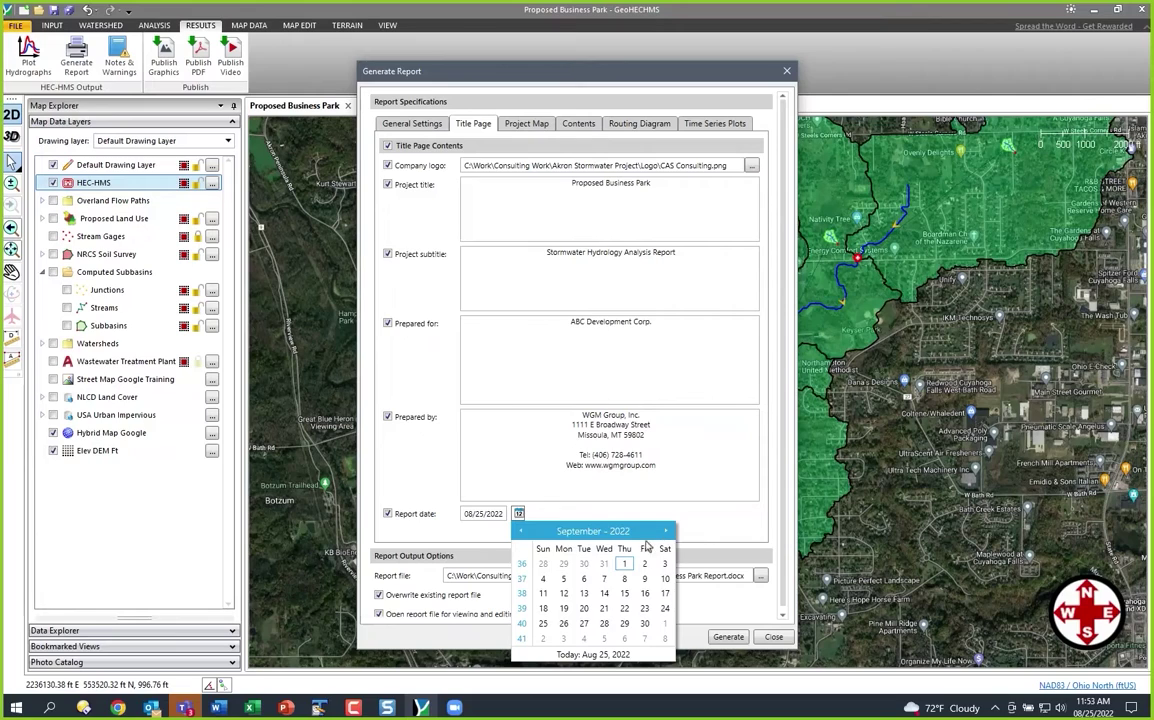
left_click(562, 579)
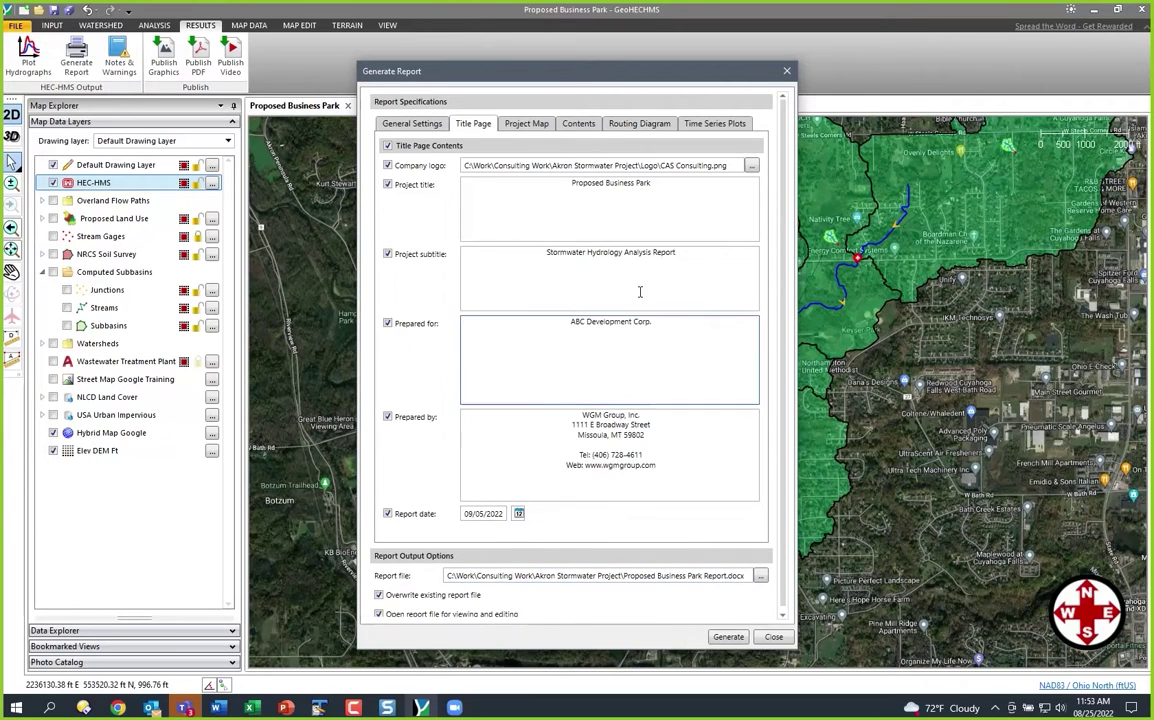
Choose WGM Group.png as the company logo.
left_click(750, 168)
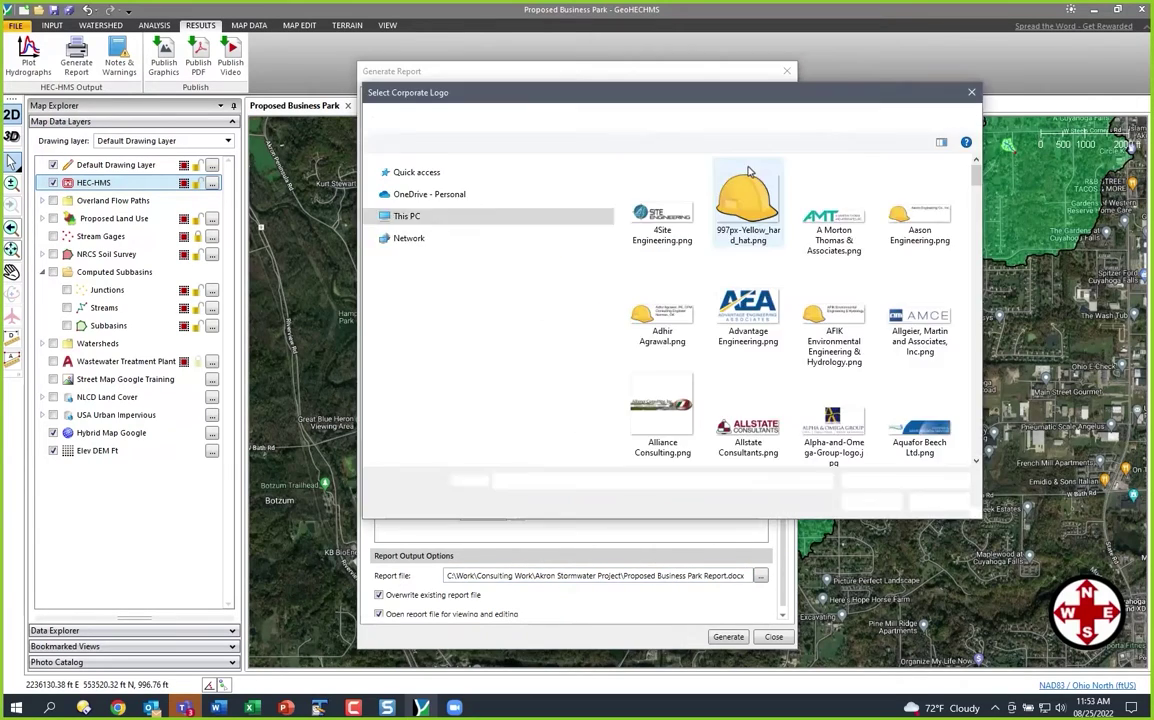
left_click_drag(975, 170, 976, 432)
left_click(919, 412)
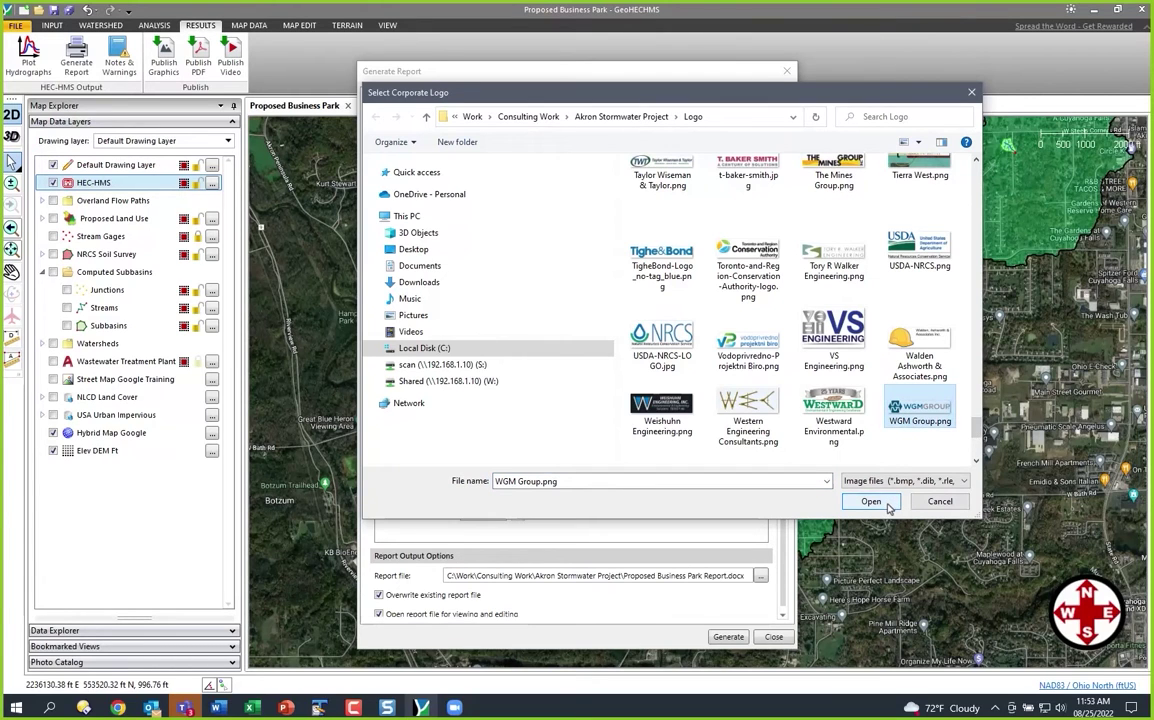
left_click(871, 502)
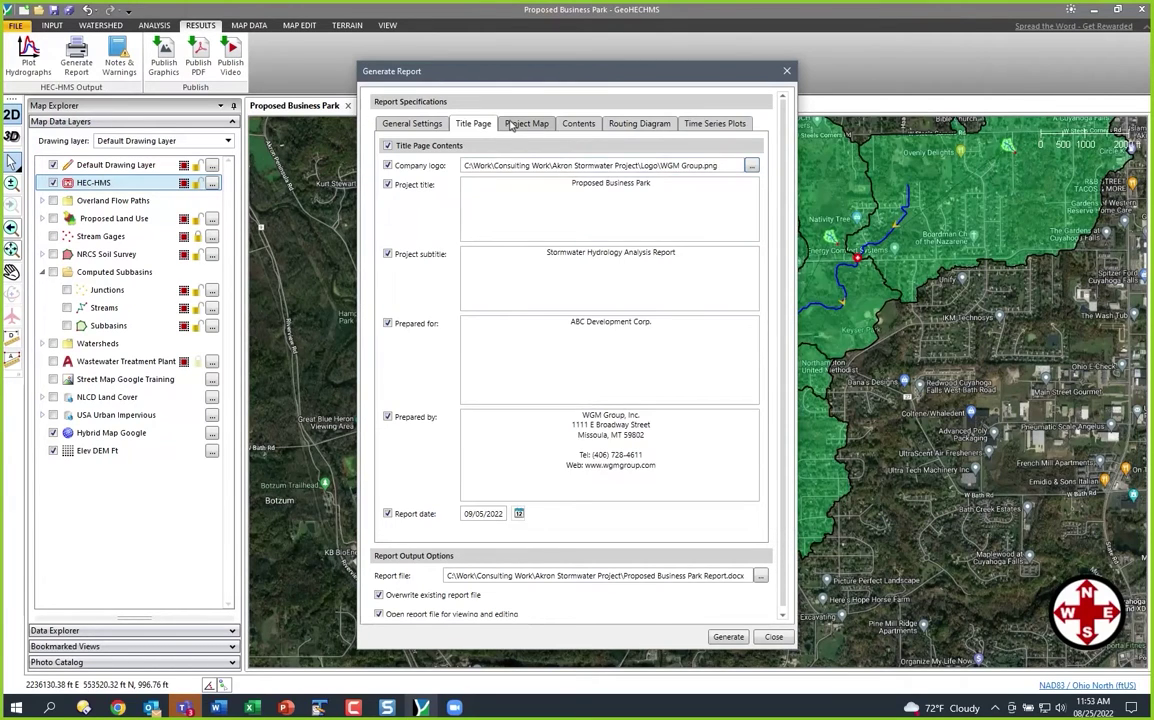
Set the regional inset map's base map to Terrain Streets Water Map Google.
left_click(518, 122)
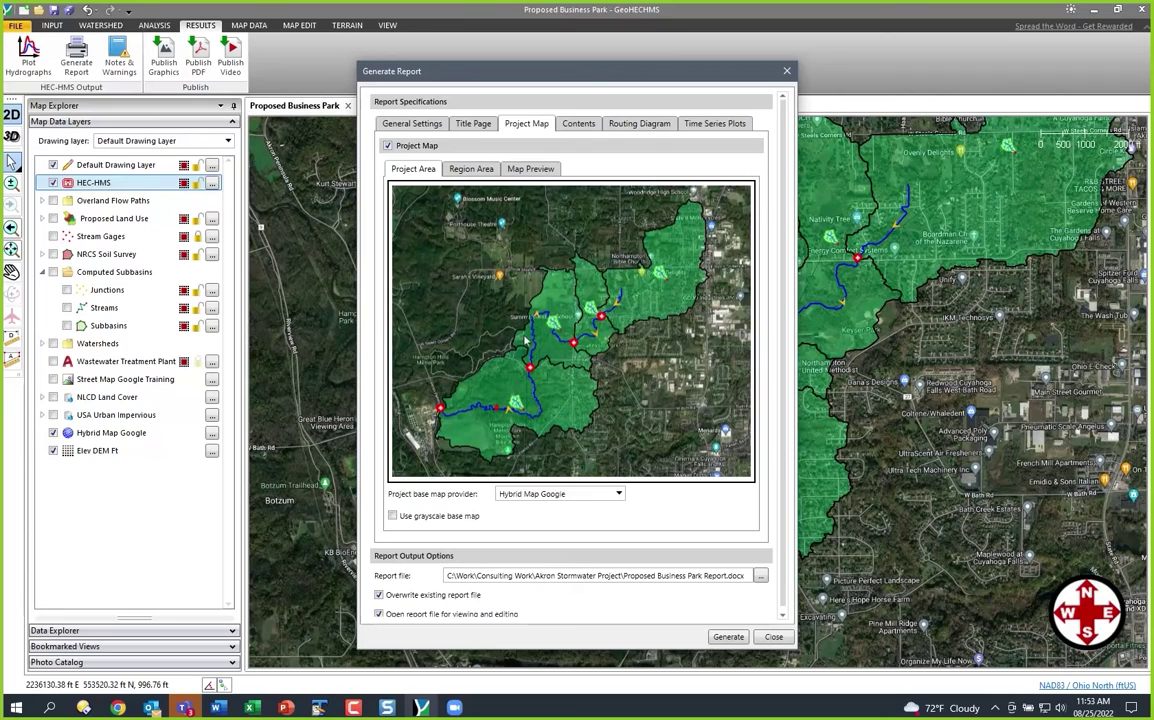
left_click(471, 169)
scroll(565, 360, "up", 2)
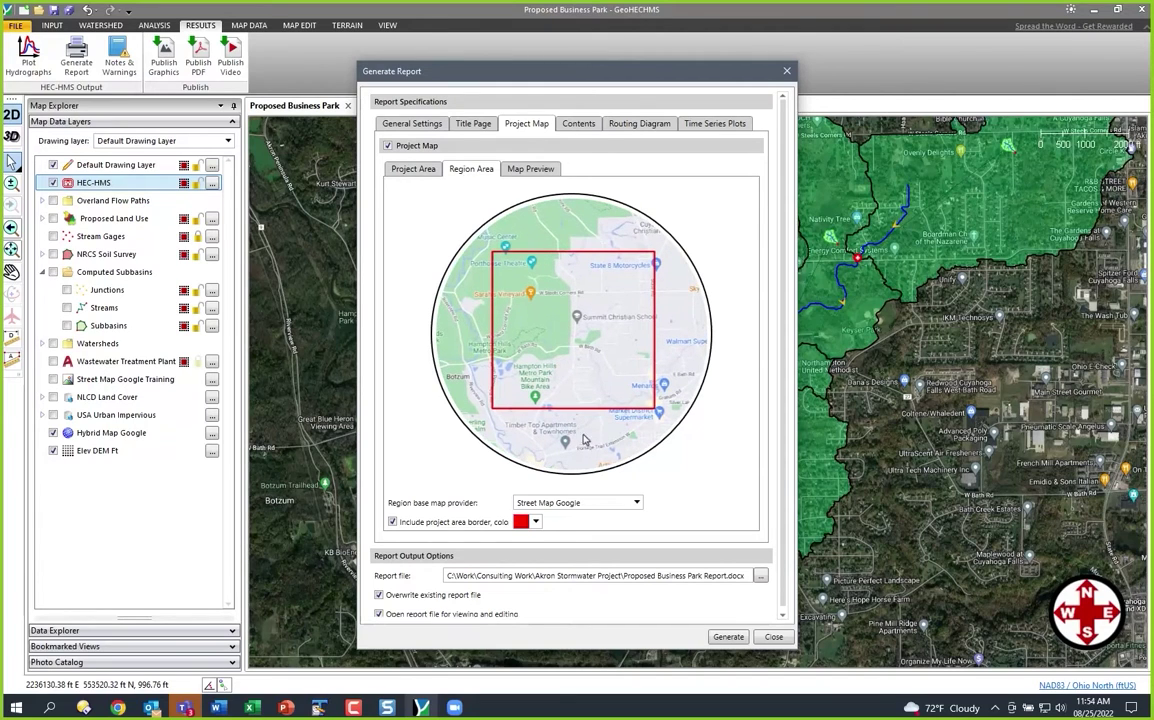
left_click(599, 506)
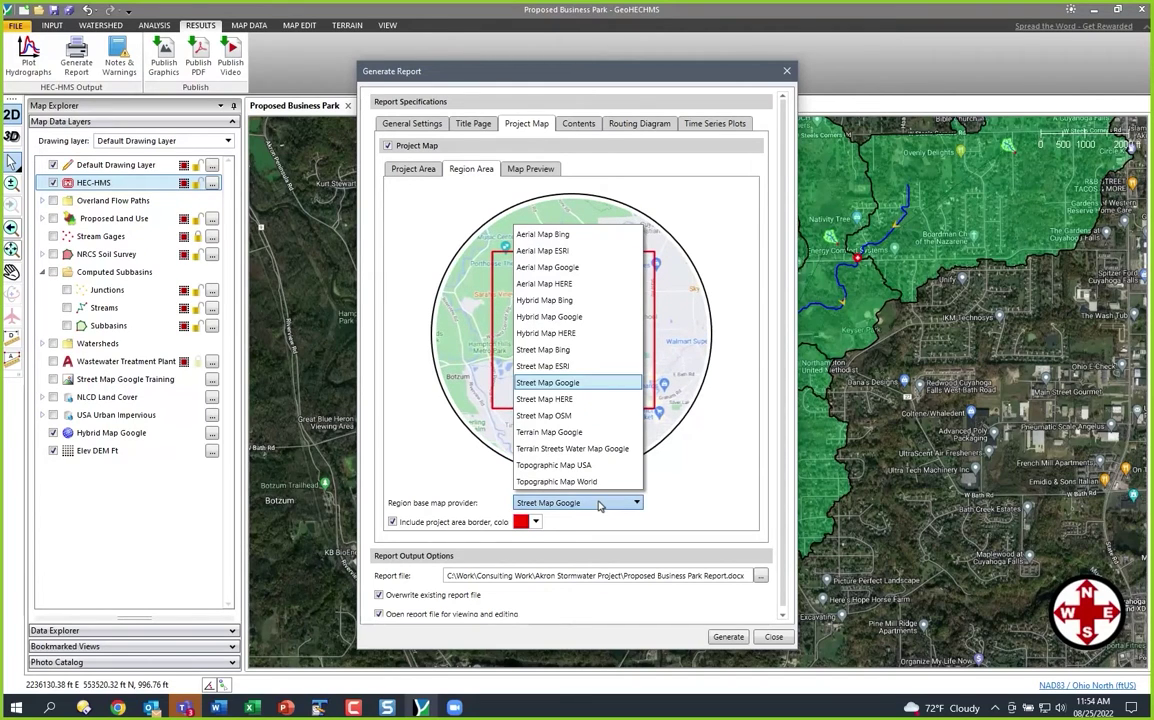
left_click(576, 449)
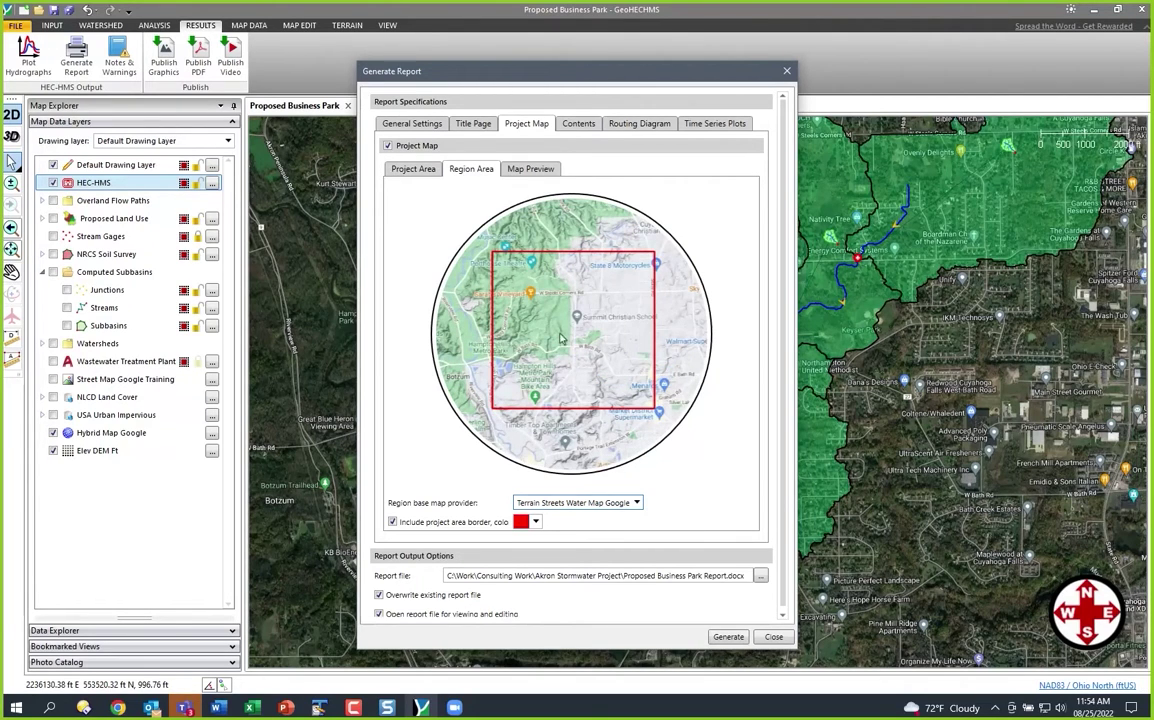
Preview the combined report map and open it for editing.
left_click(533, 170)
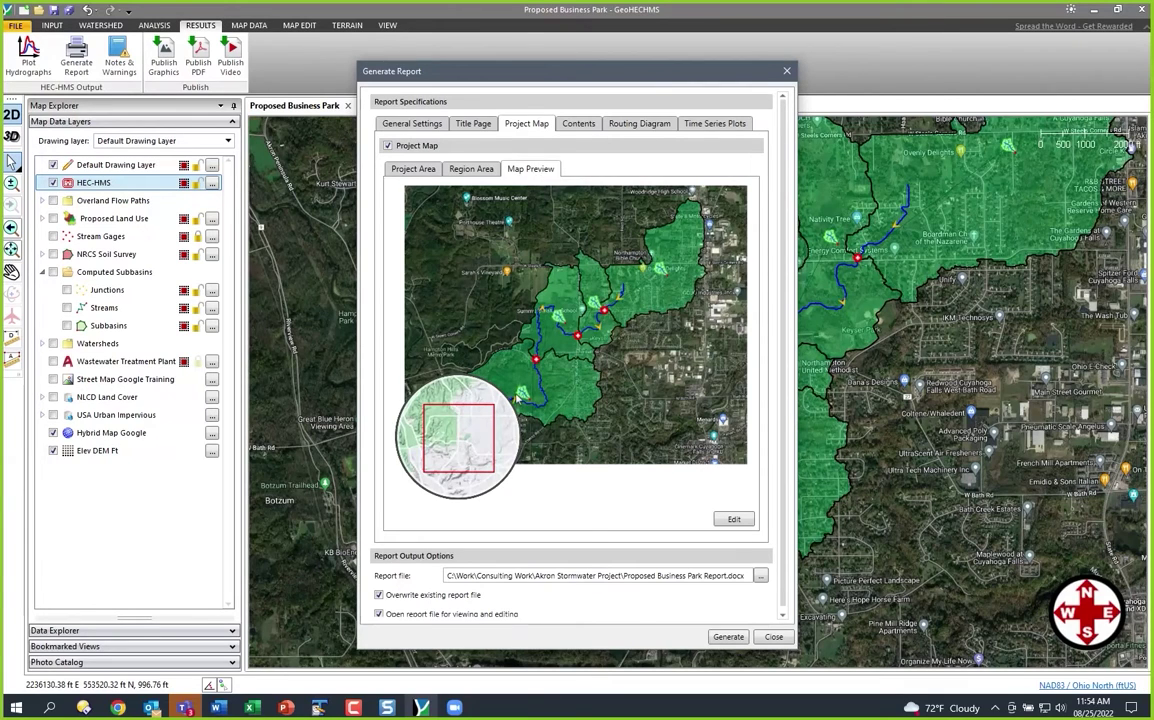
left_click(400, 168)
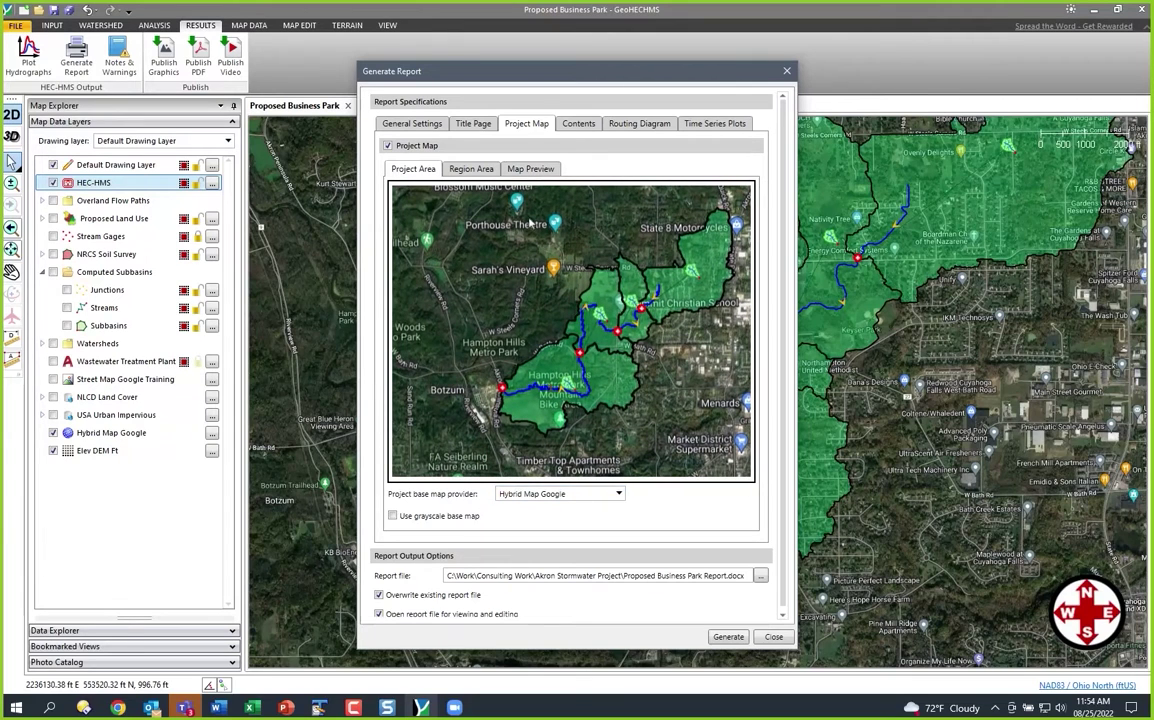
left_click(524, 169)
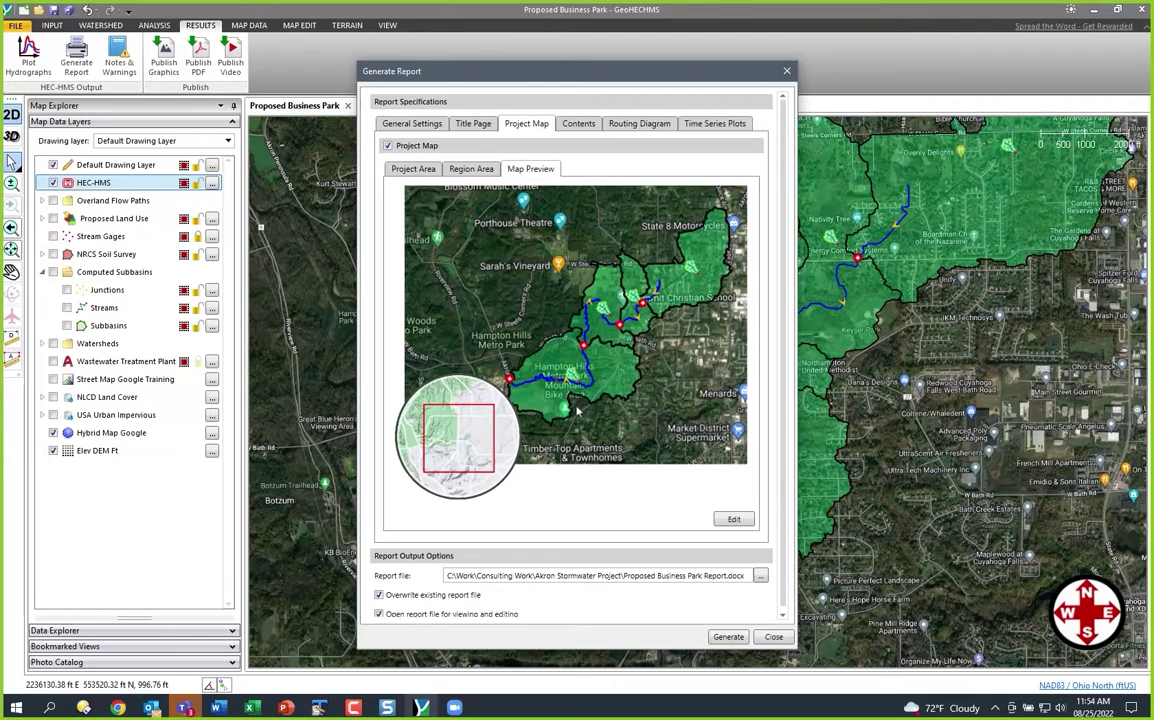
left_click(729, 520)
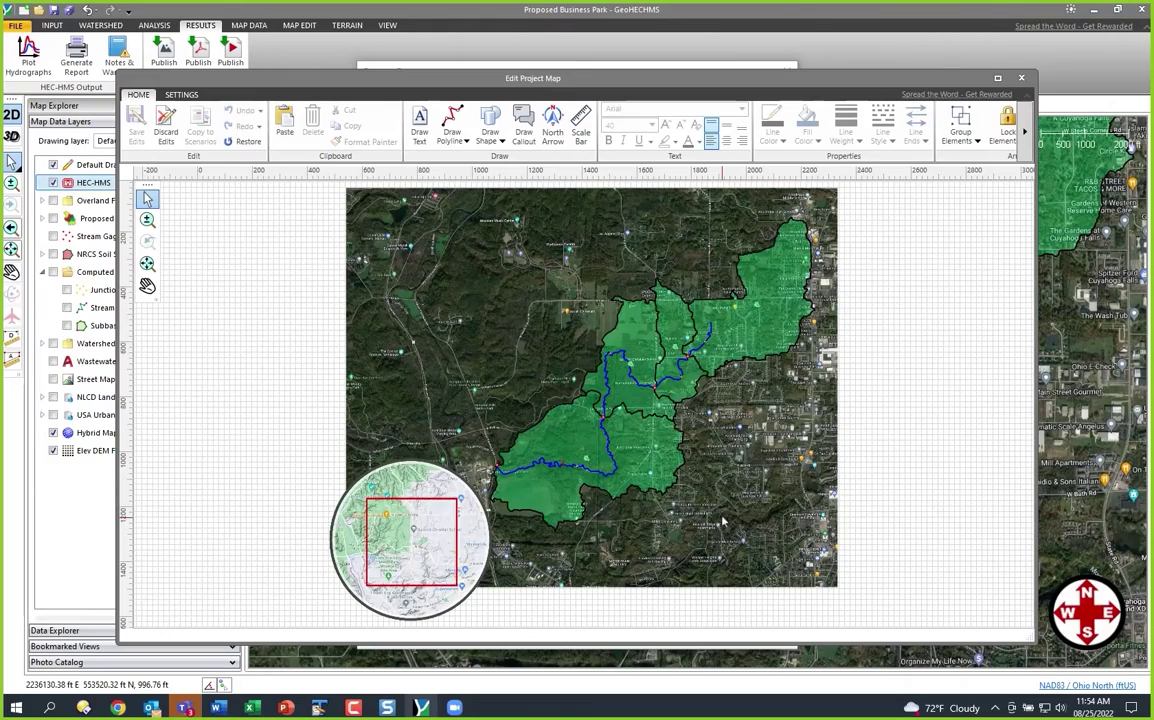
Maximize the map editor and place the first north arrow style at the lower right.
left_click(996, 86)
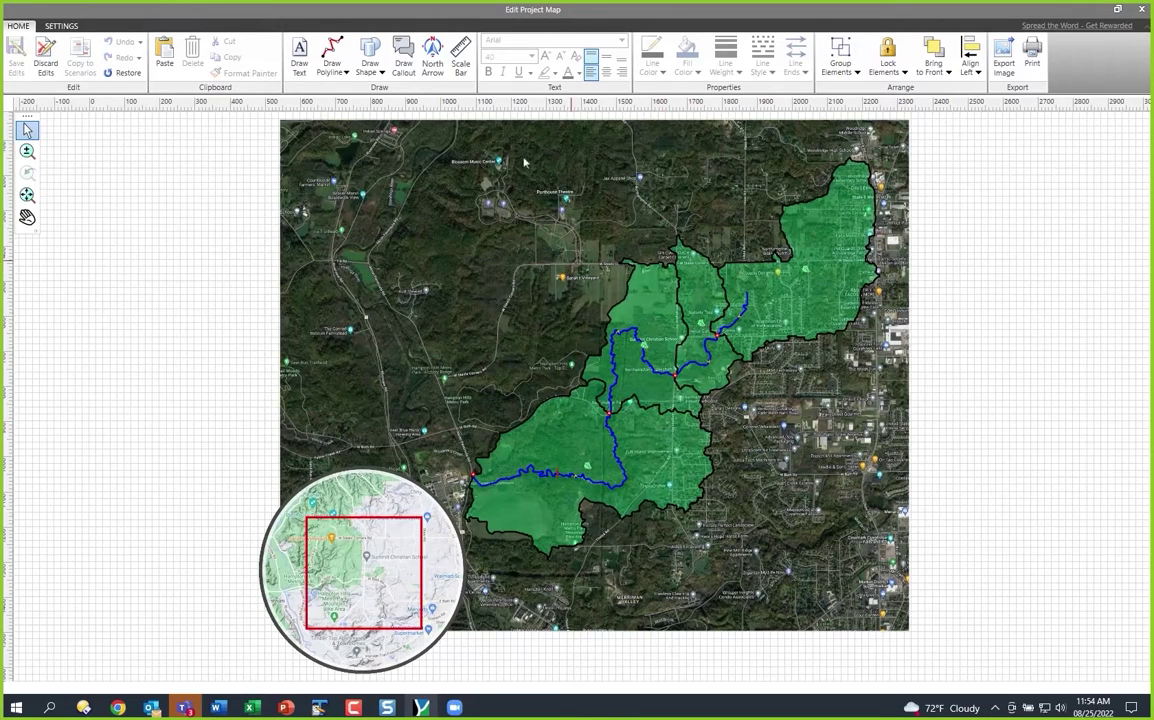
left_click(432, 55)
scroll(569, 327, "down", 3)
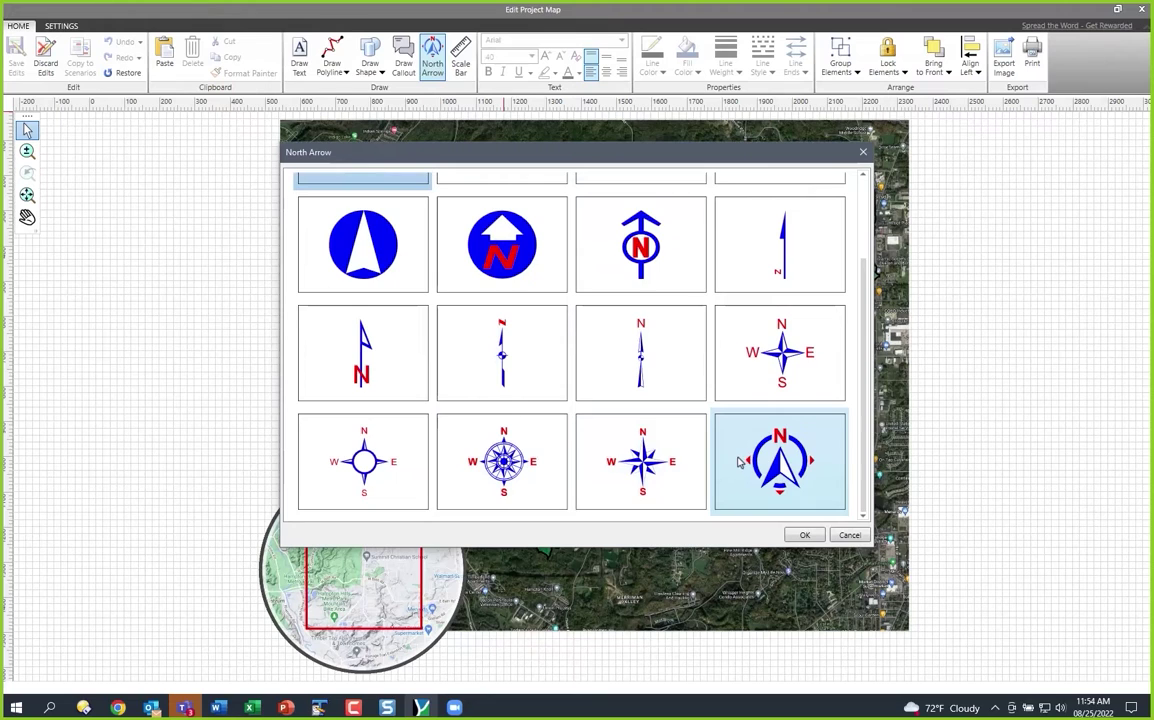
scroll(631, 404, "up", 3)
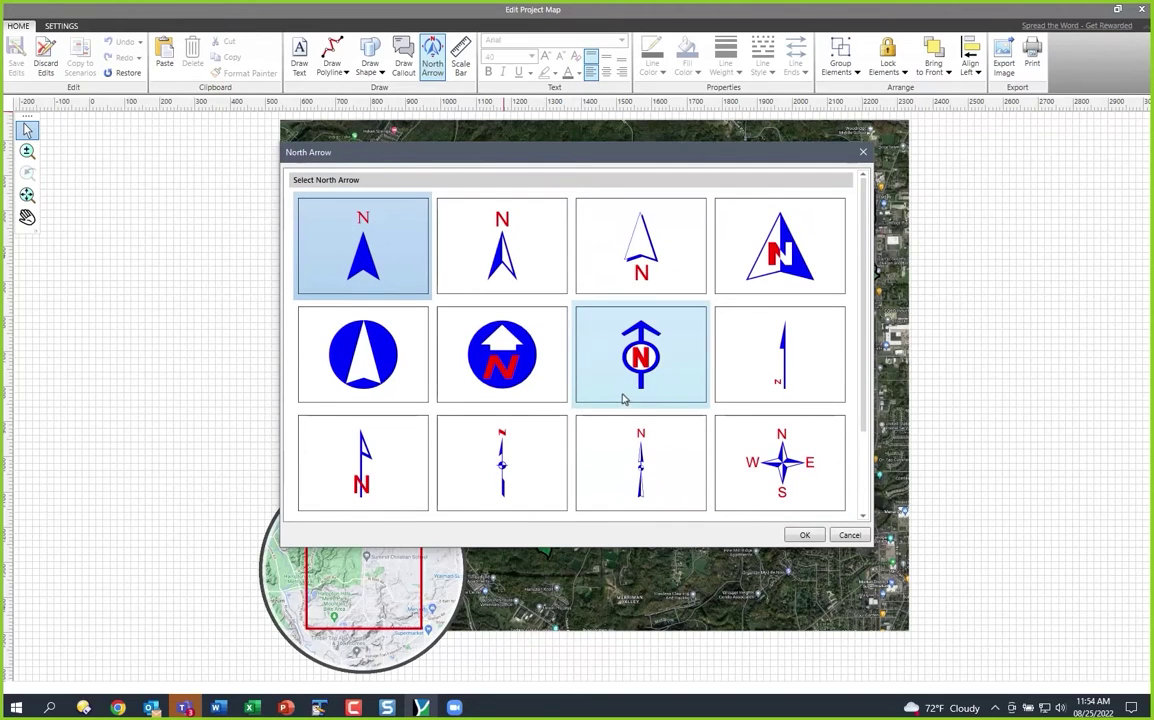
double_click(388, 262)
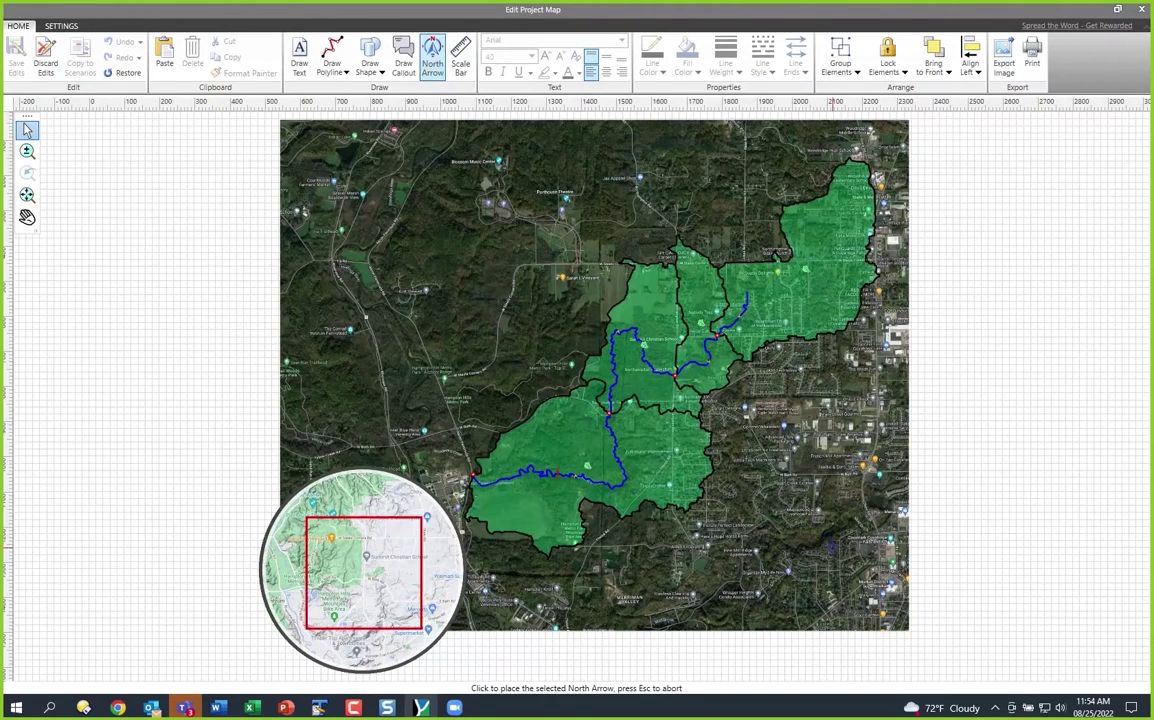
left_click(840, 550)
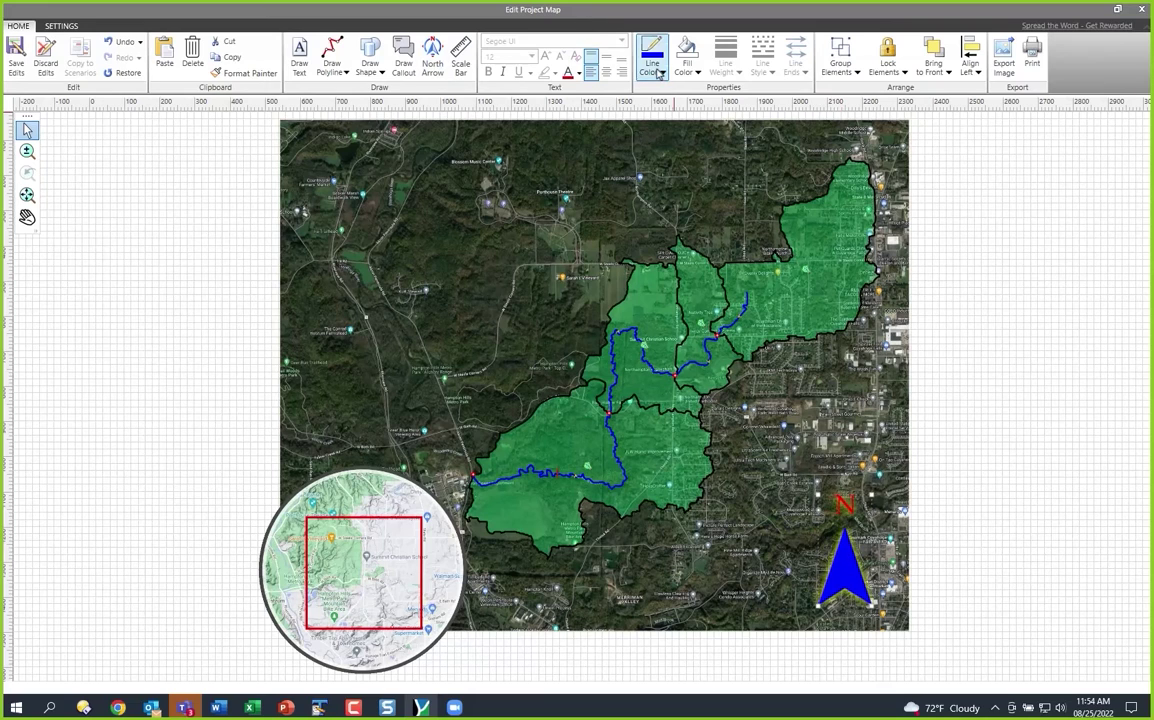
Color the north arrow's outline red and its N white, adjusting its angle slightly.
left_click(659, 74)
left_click(659, 189)
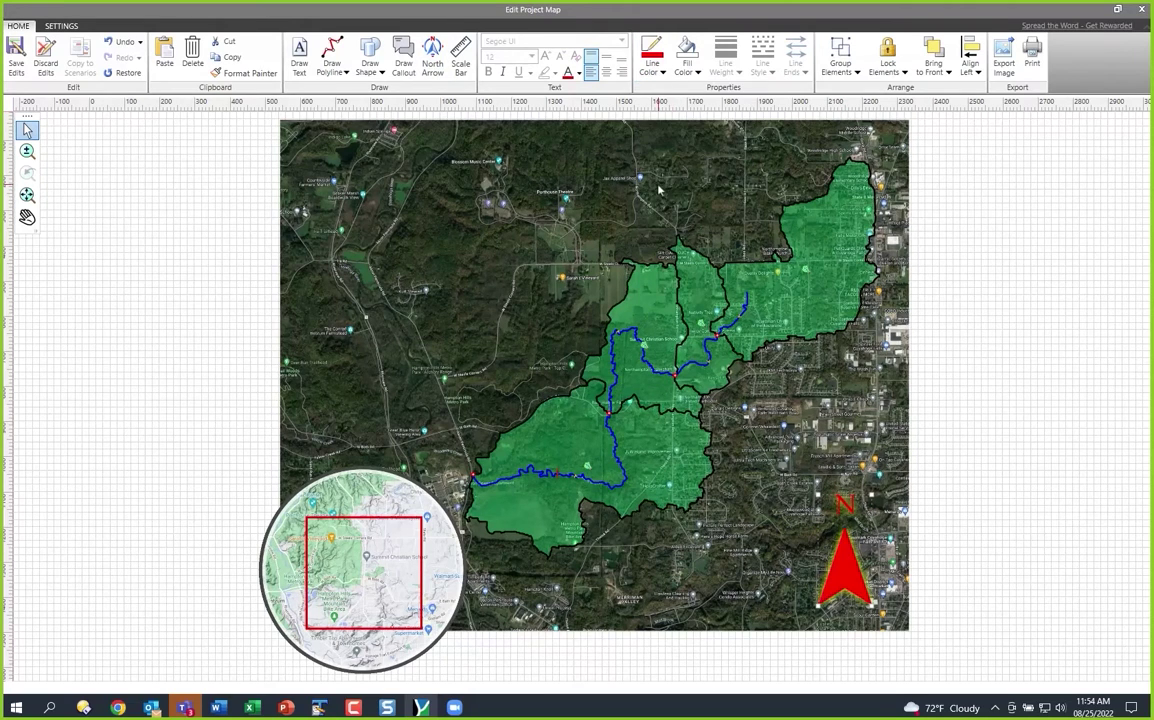
left_click(578, 74)
left_click(572, 107)
left_click_drag(851, 487, 846, 484)
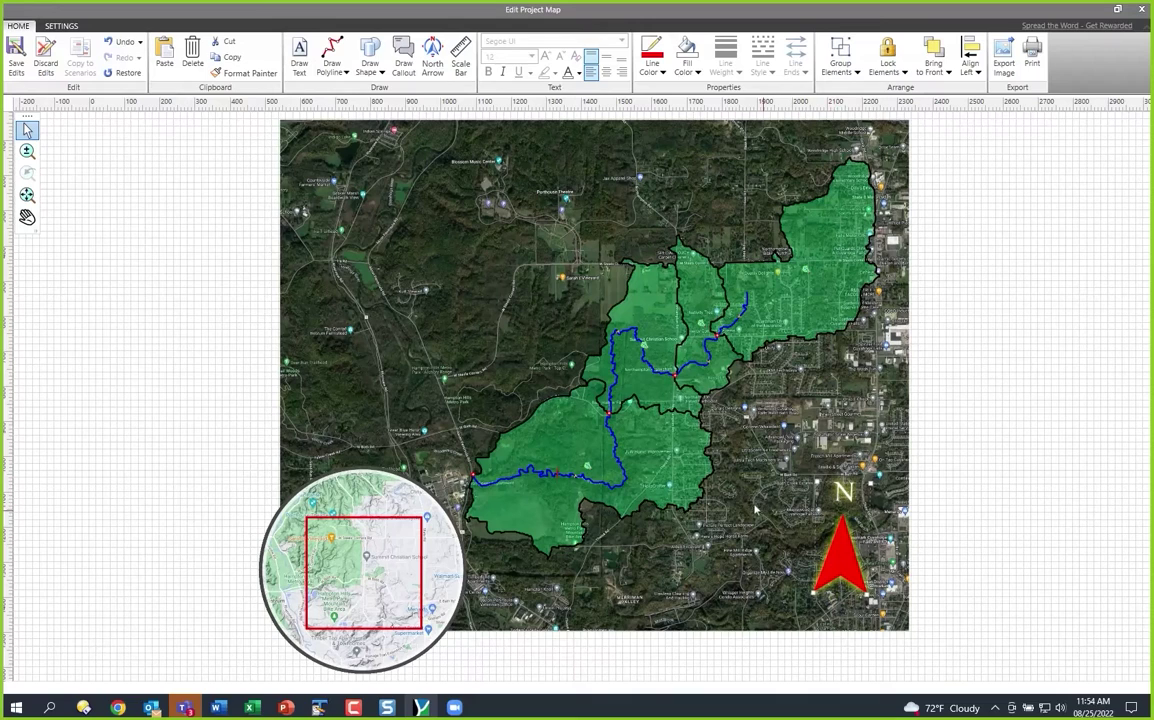
left_click(460, 55)
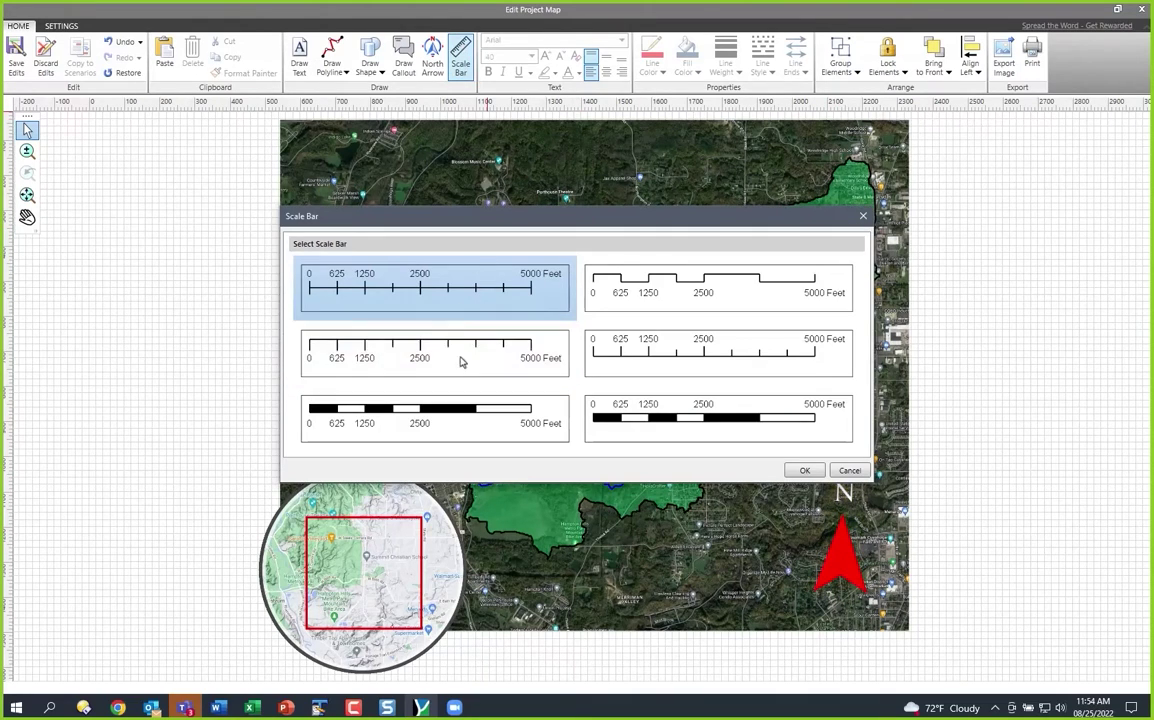
Place the first scale bar style at the map's top-left, sized to read 5000 Feet.
double_click(497, 286)
left_click(371, 185)
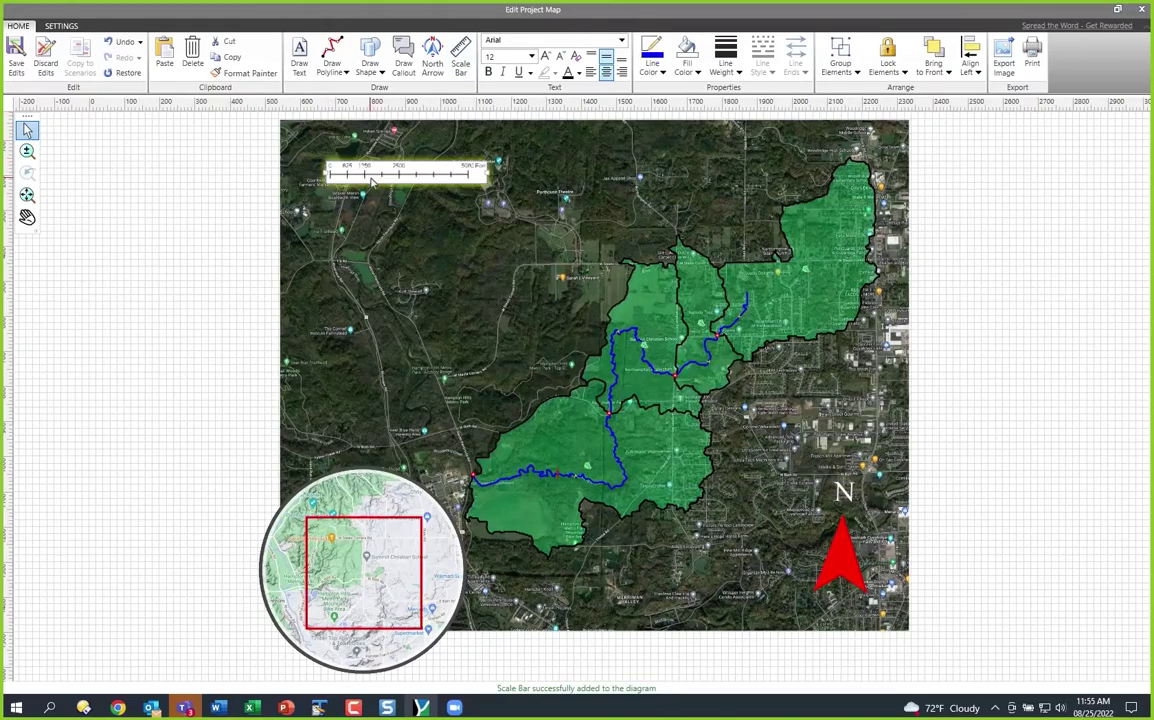
scroll(371, 185, "up", 5)
left_click_drag(865, 163, 650, 175)
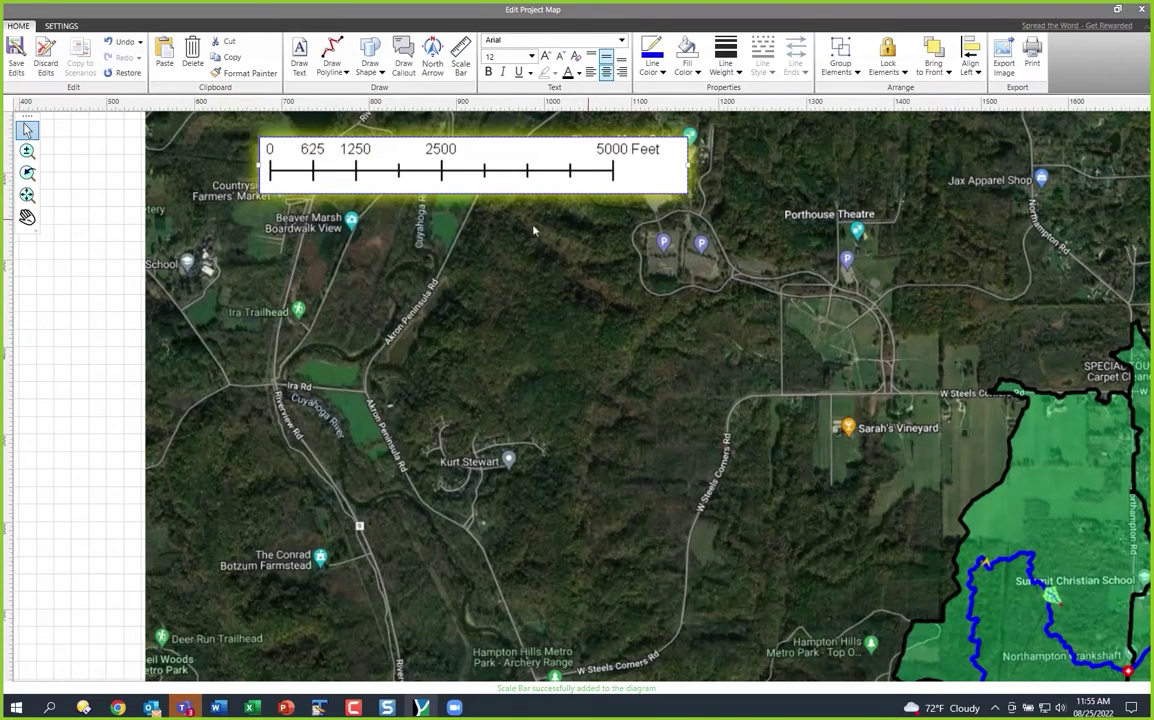
left_click_drag(534, 230, 464, 312)
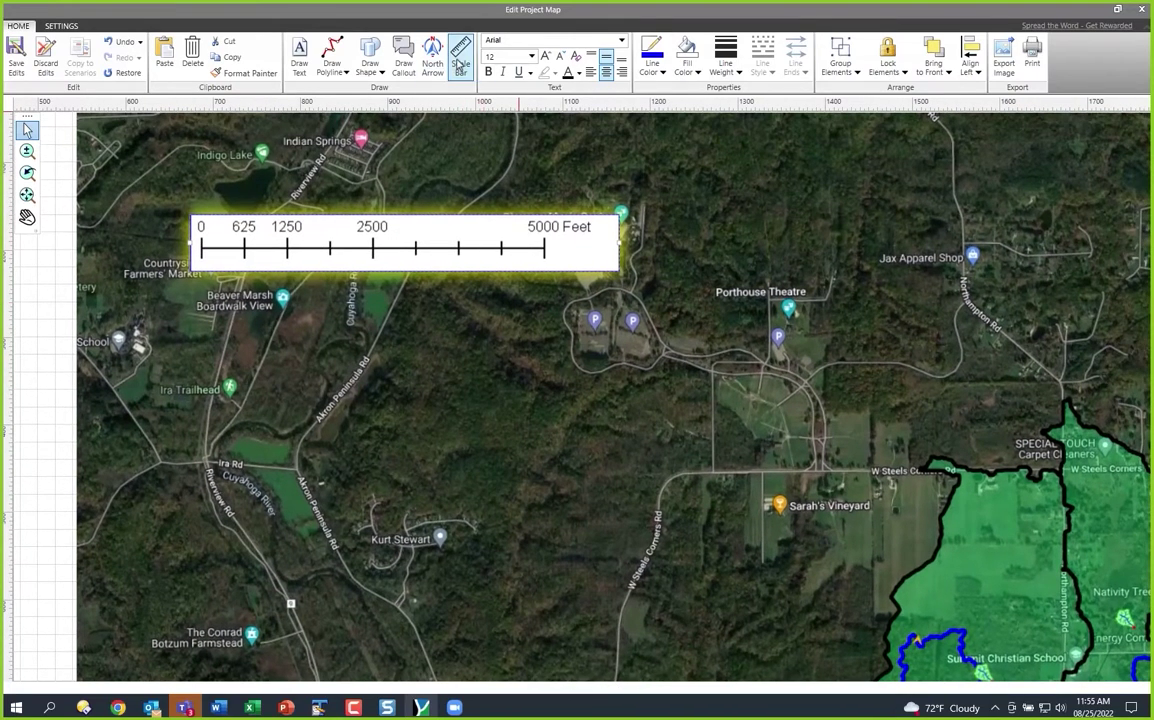
Switch the scale bar to the black-and-white style, nudge it into place, and lock it.
left_click(460, 64)
left_click(435, 416)
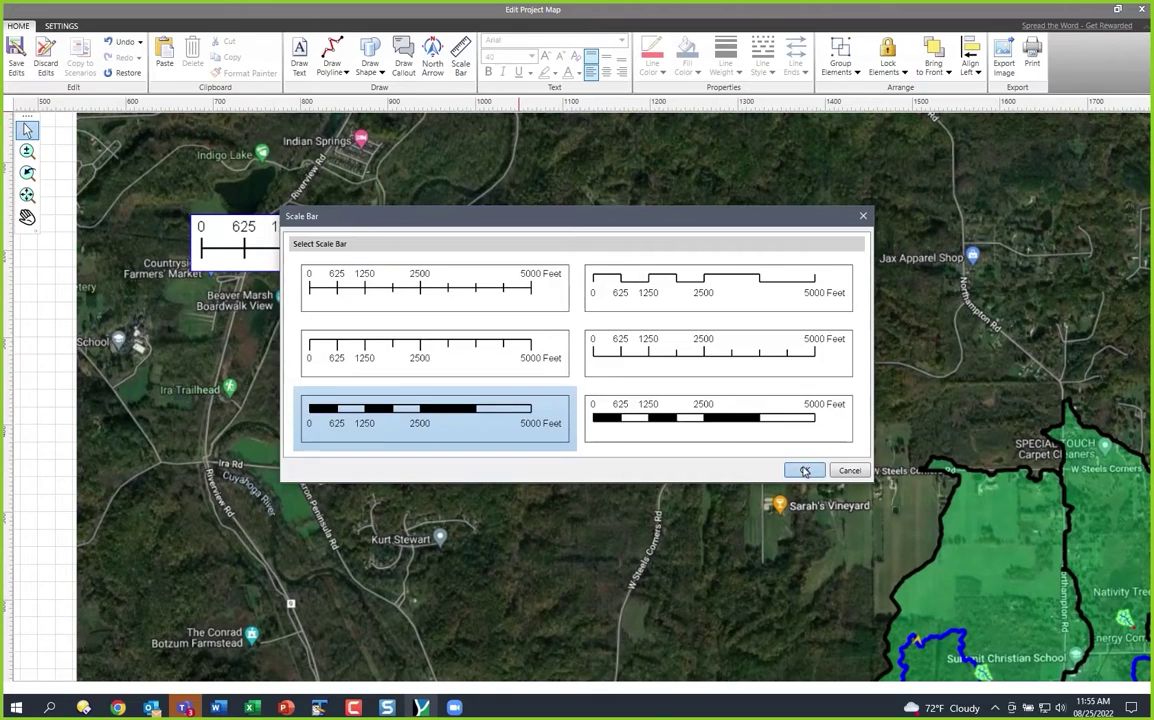
left_click(805, 471)
mouse_move(546, 237)
left_mouse_down()
mouse_move(556, 255)
mouse_move(531, 246)
left_mouse_up()
left_click(904, 72)
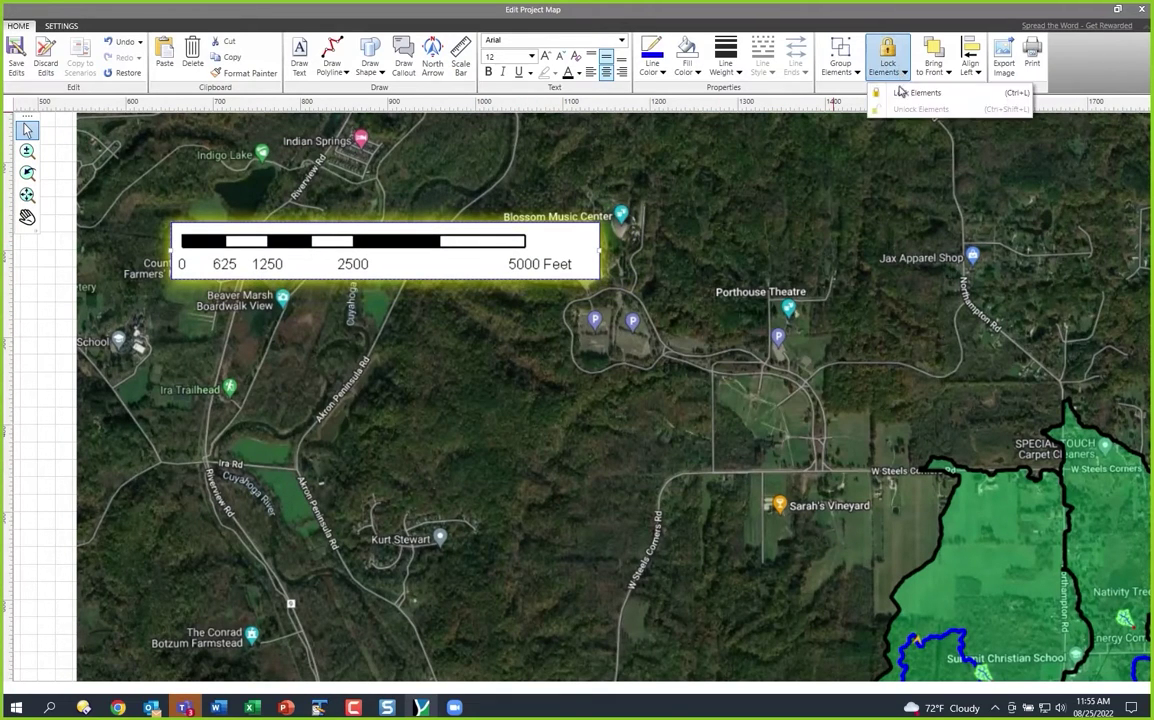
left_click(903, 92)
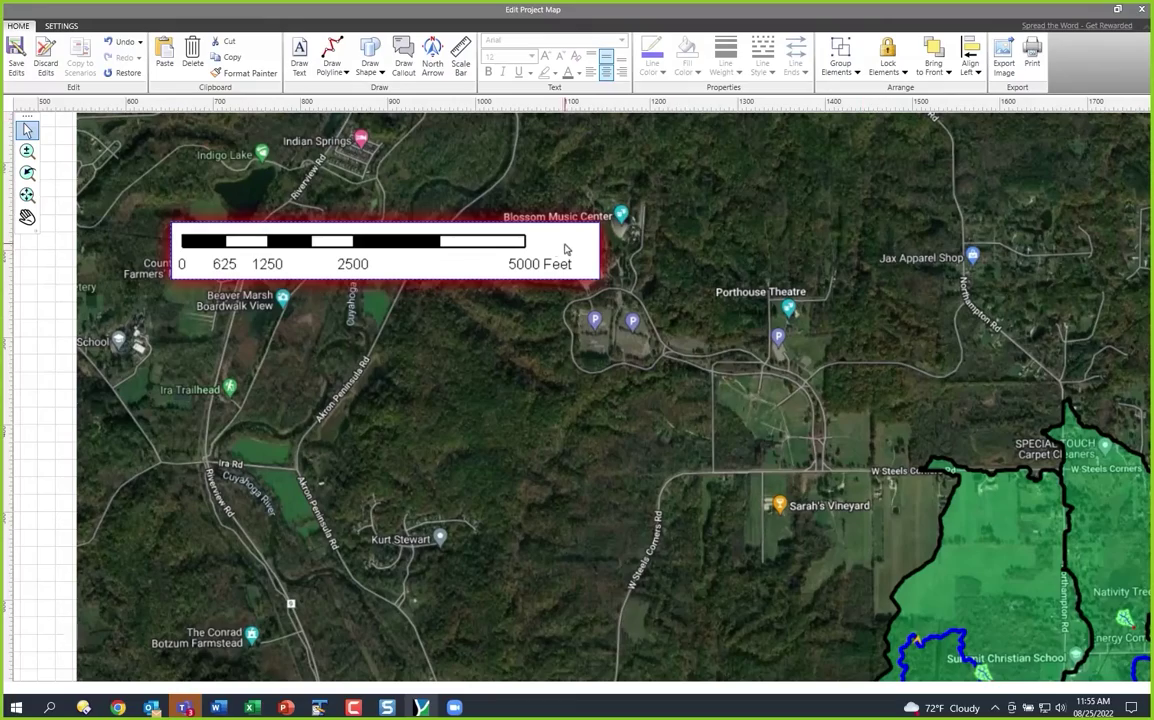
scroll(534, 328, "down", 3)
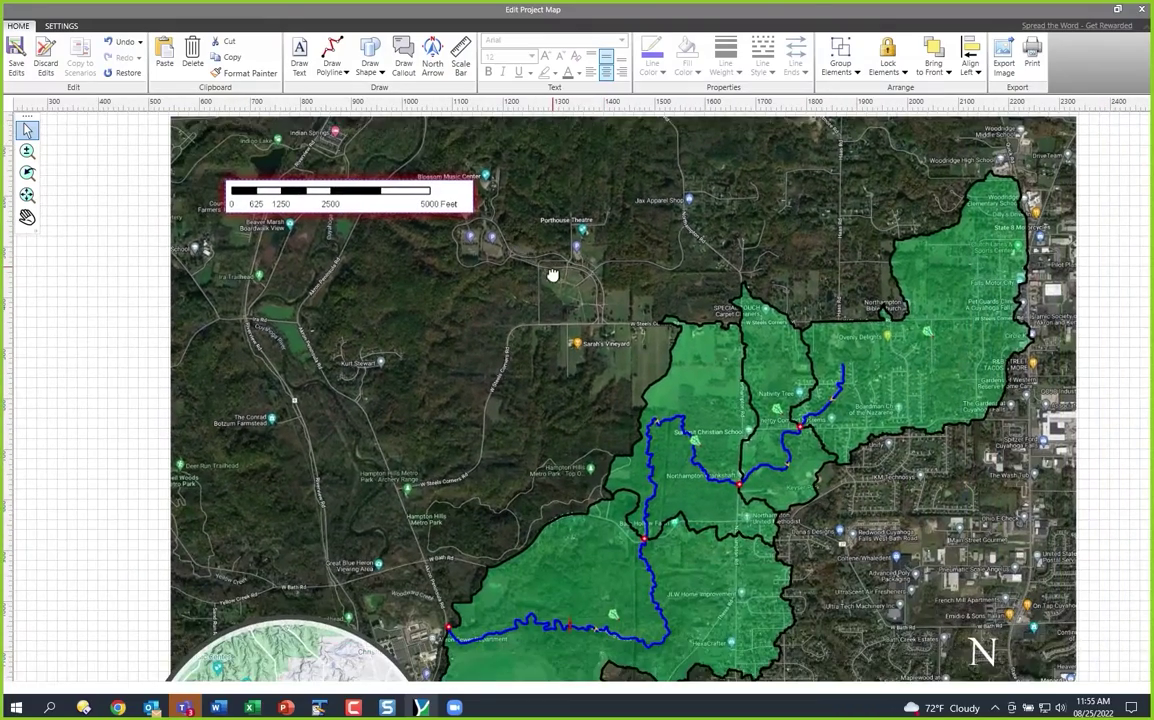
Draw a rectangle over the lower watershed near Bath Hollow Farm.
left_click(381, 73)
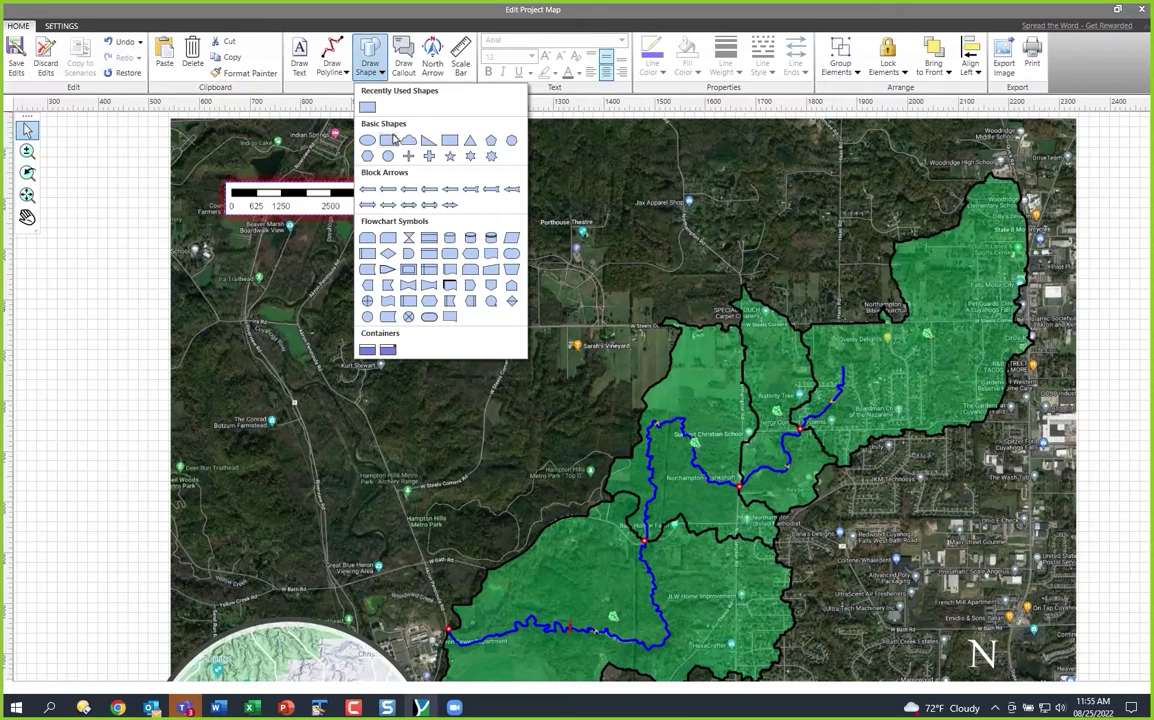
left_click(429, 141)
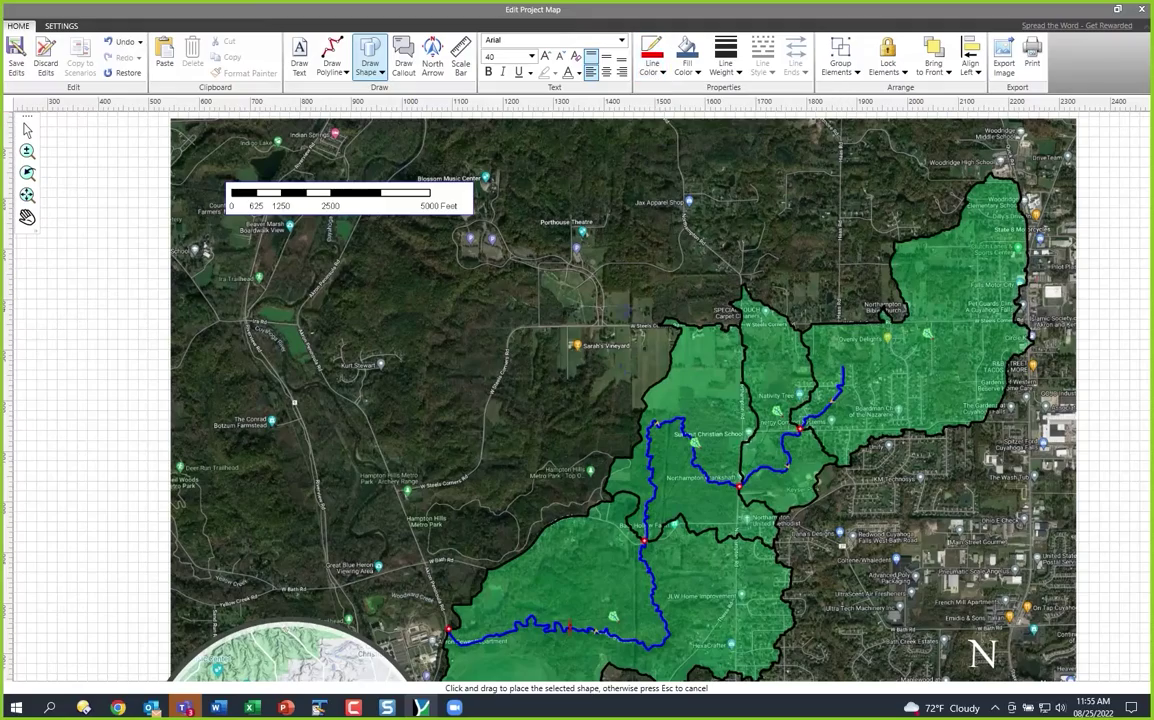
left_click_drag(553, 530, 634, 588)
scroll(634, 588, "up", 5)
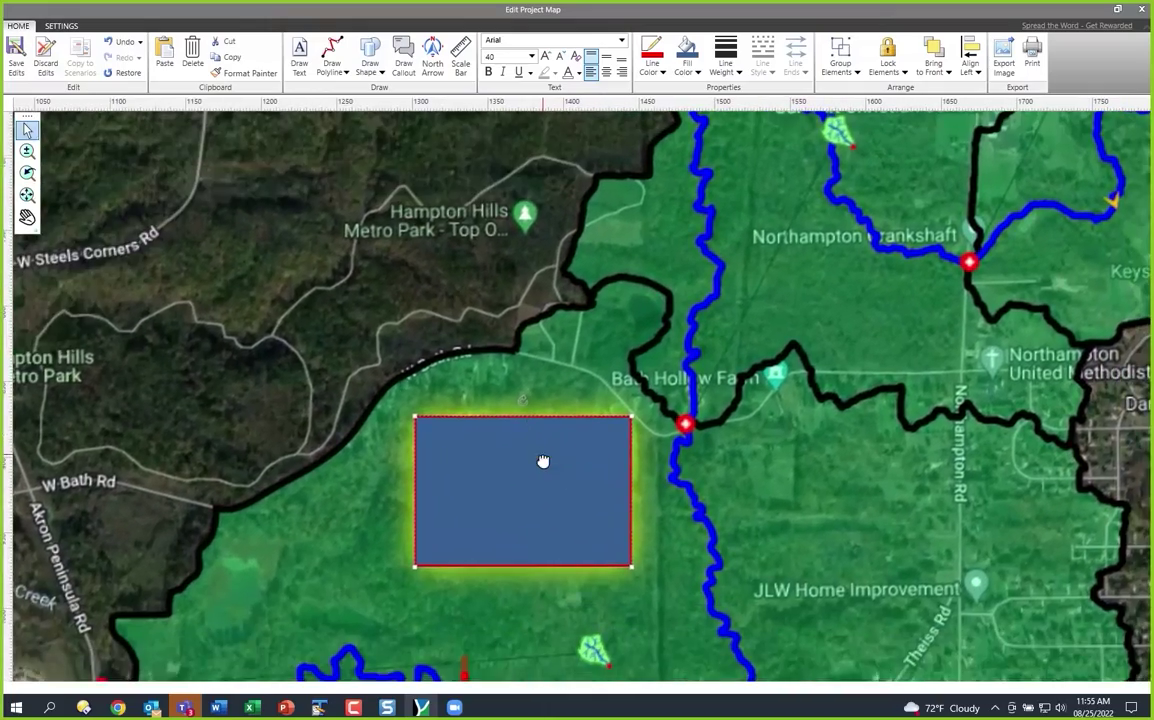
Give the rectangle a thick white border, tilt it to about 334 degrees, and enlarge it.
left_click(652, 62)
left_click(646, 106)
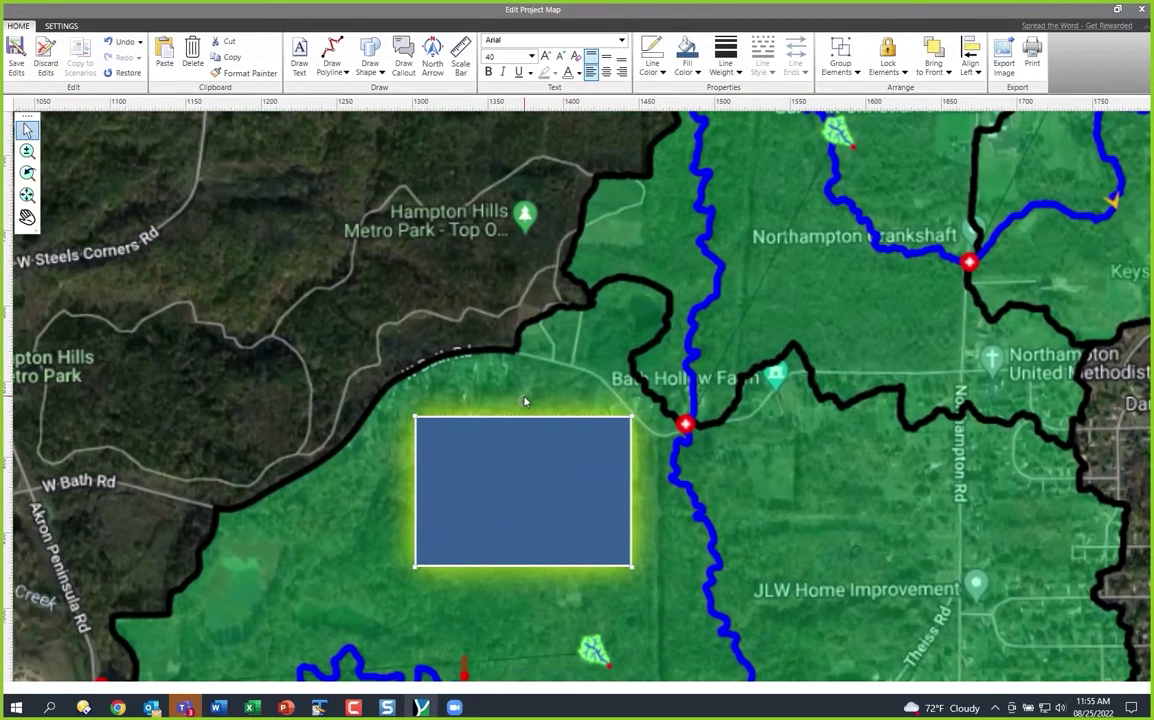
left_click(726, 55)
left_click(745, 140)
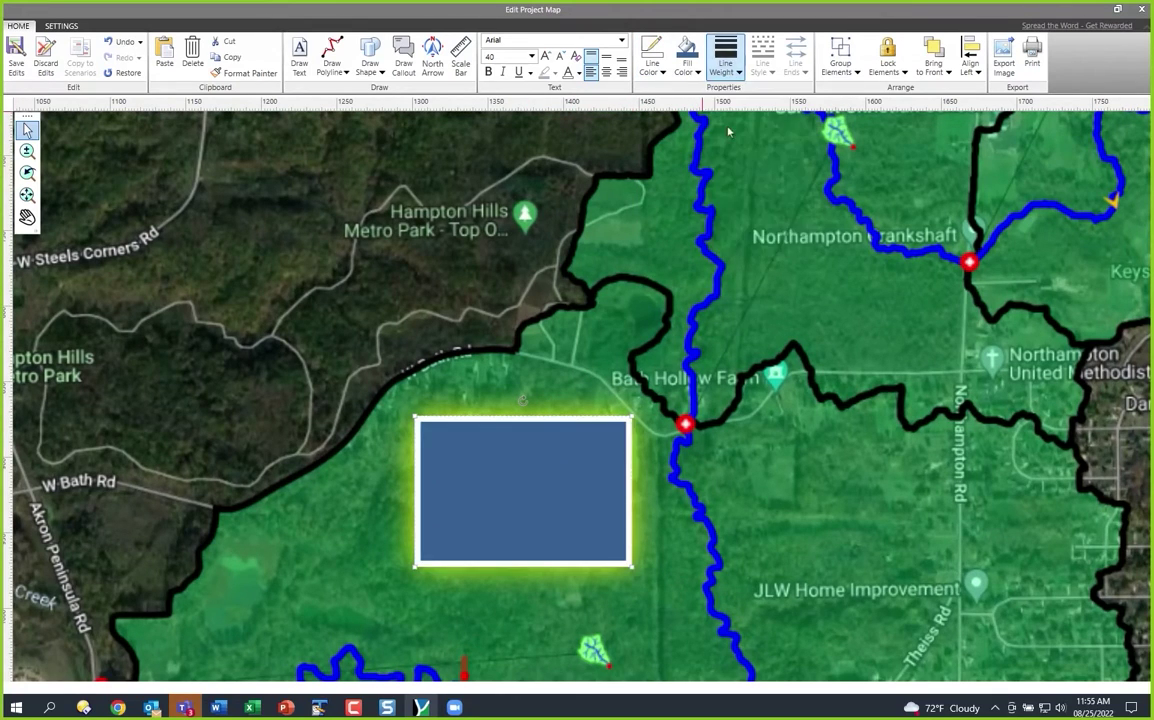
left_click_drag(503, 410, 466, 435)
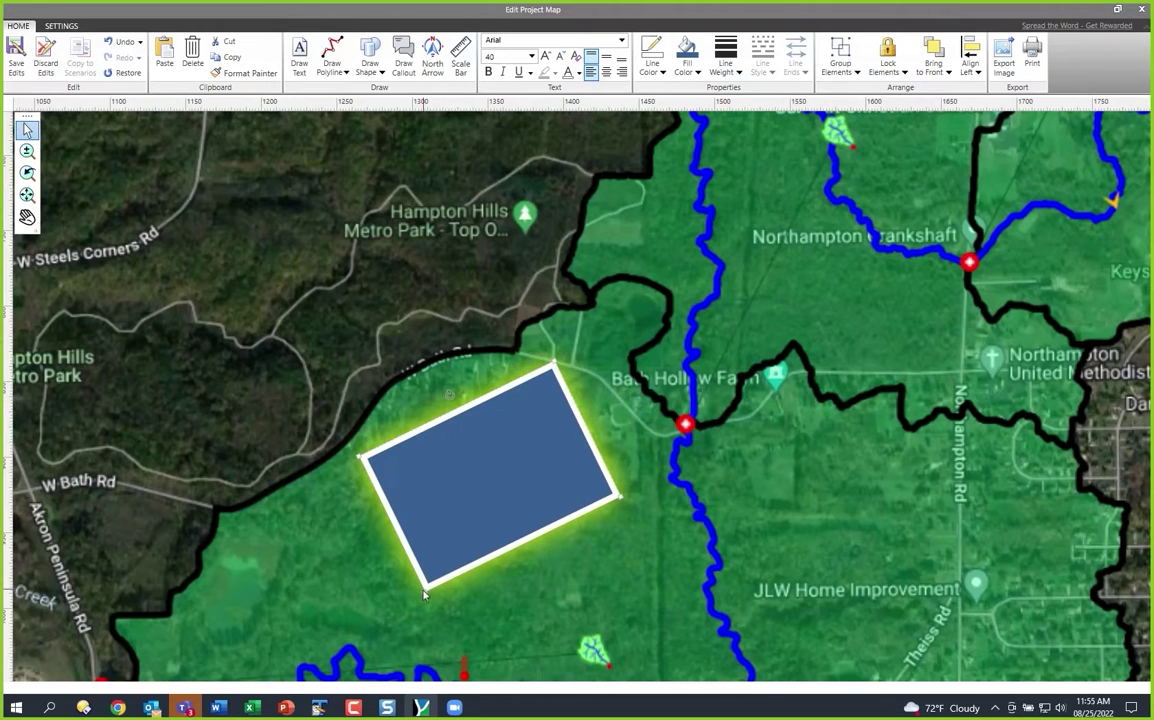
left_click_drag(427, 591, 417, 619)
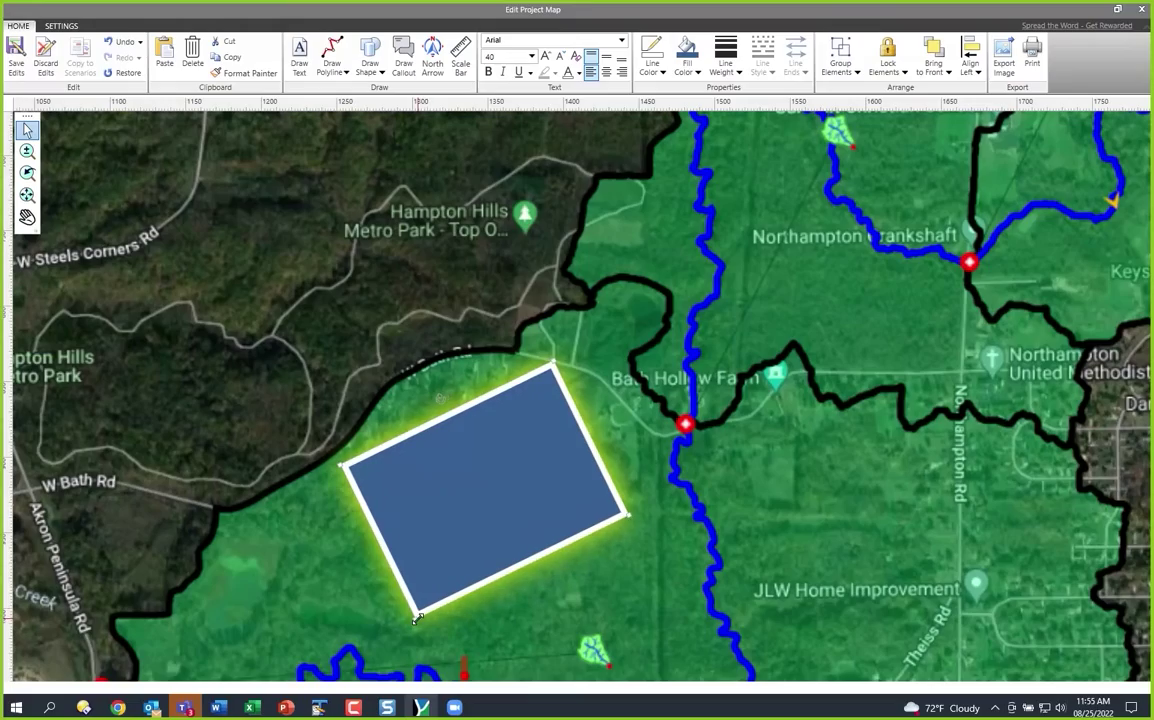
scroll(466, 541, "down", 3)
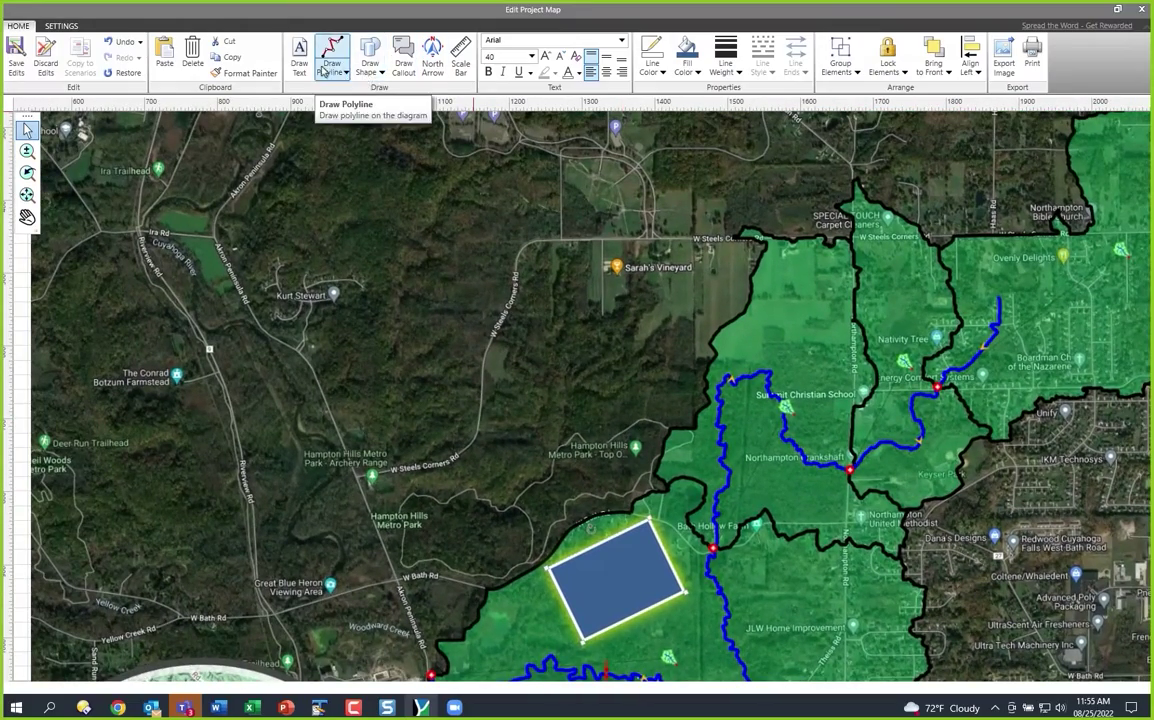
Draw a red bent callout arrow pointing to the blue site rectangle.
left_click(403, 62)
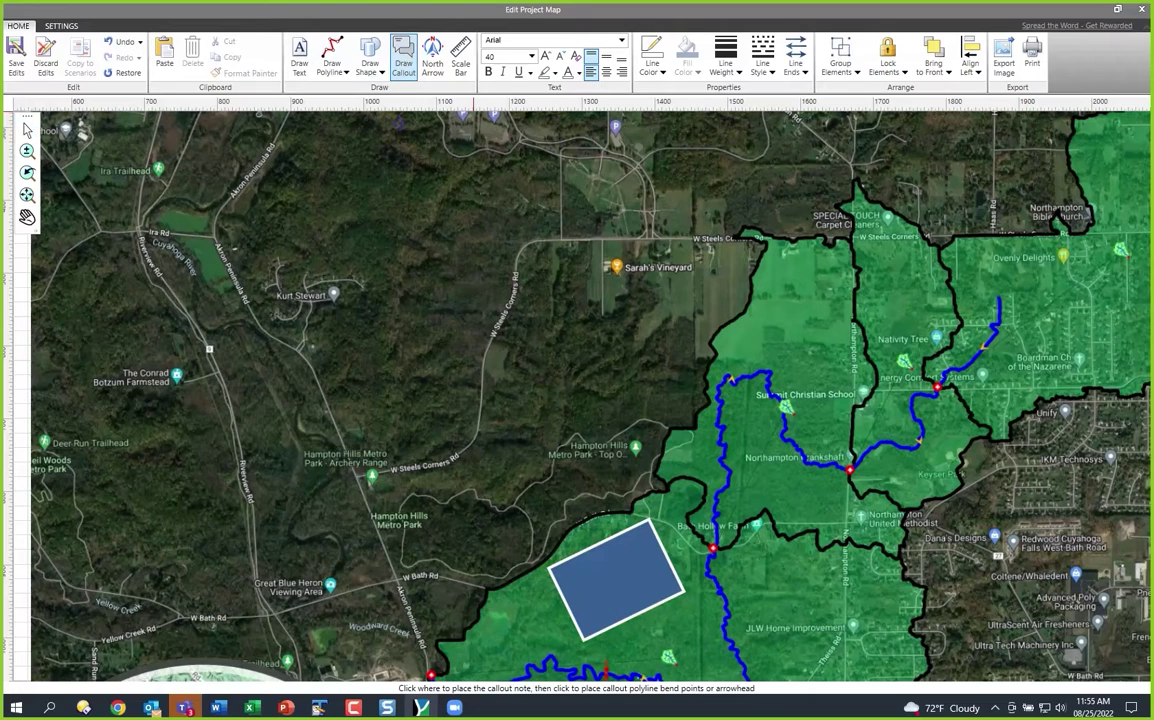
left_click(652, 68)
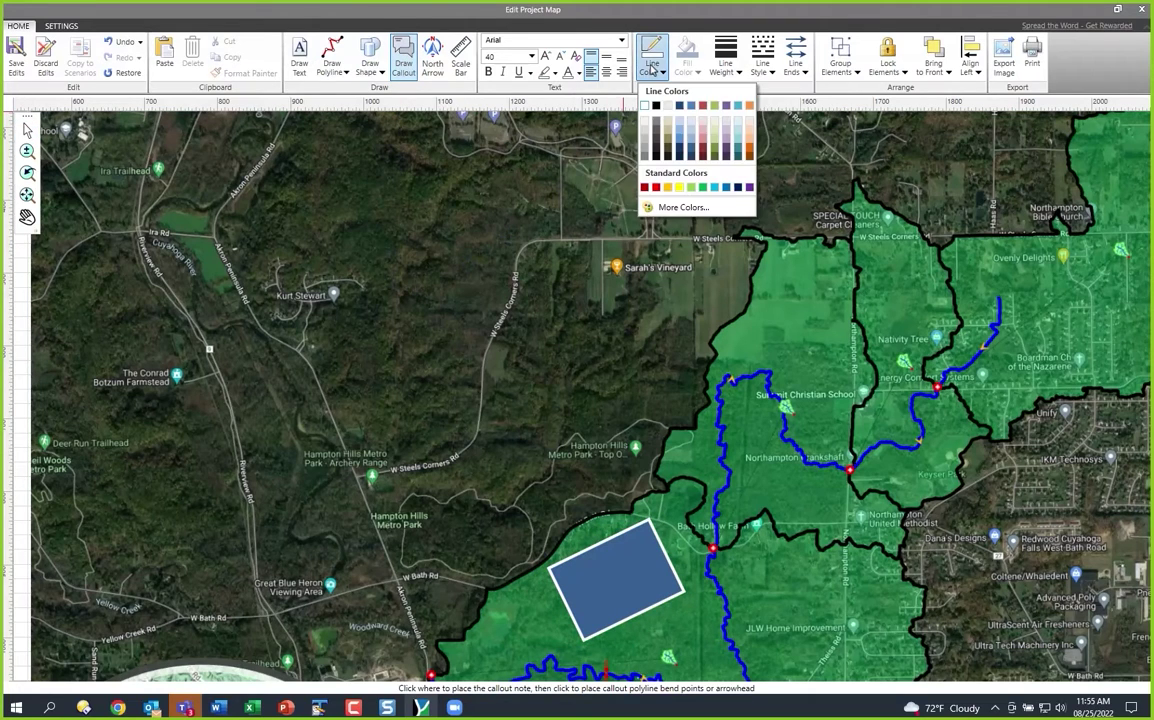
left_click(648, 184)
left_click(367, 280)
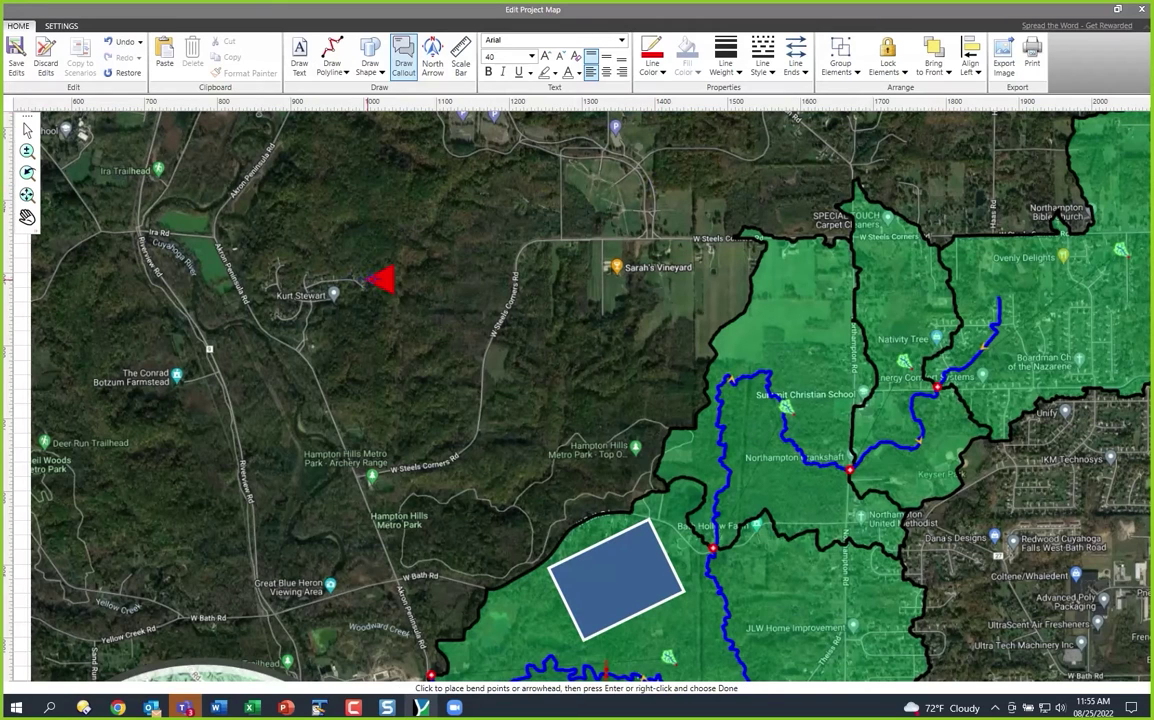
left_click(467, 281)
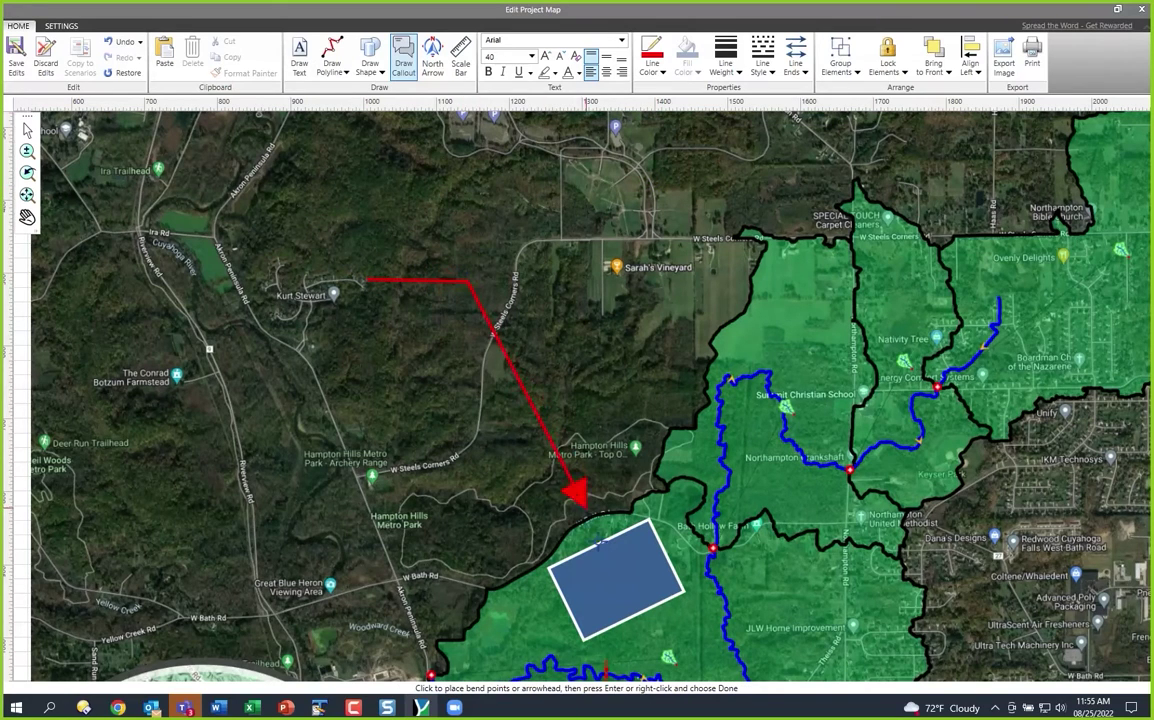
right_click(598, 545)
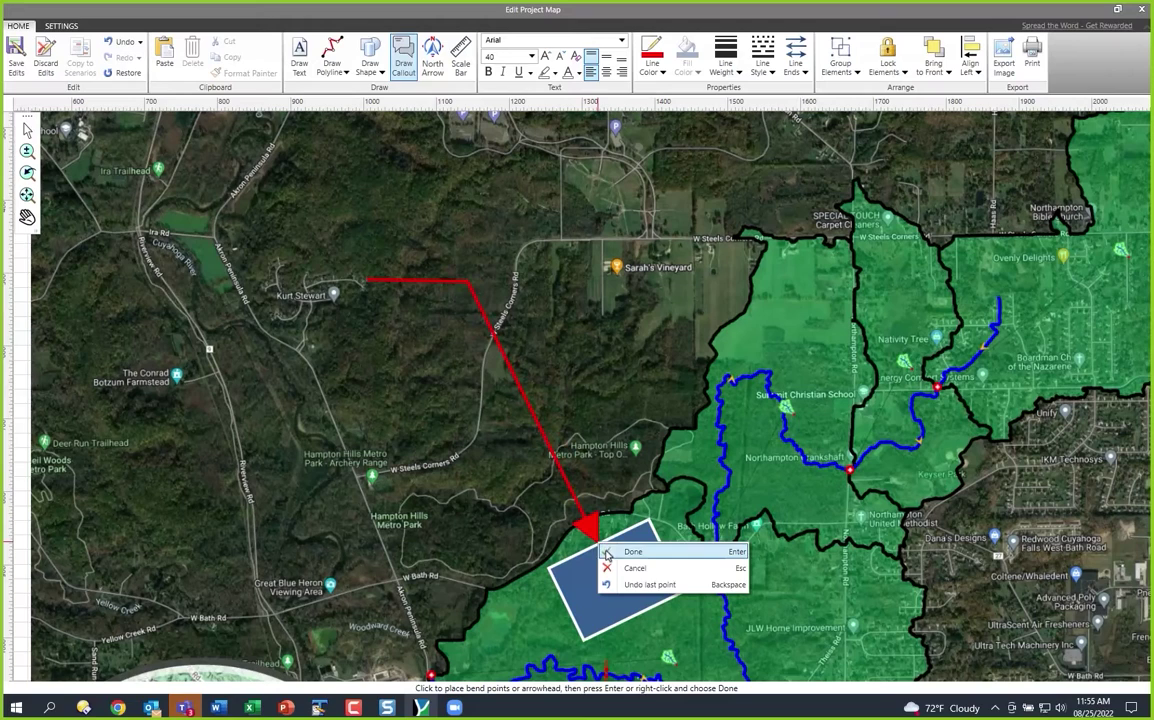
left_click(606, 552)
Label the callout 'Proposed Business Park'.
type("Po")
key("BackSpace")
type("r")
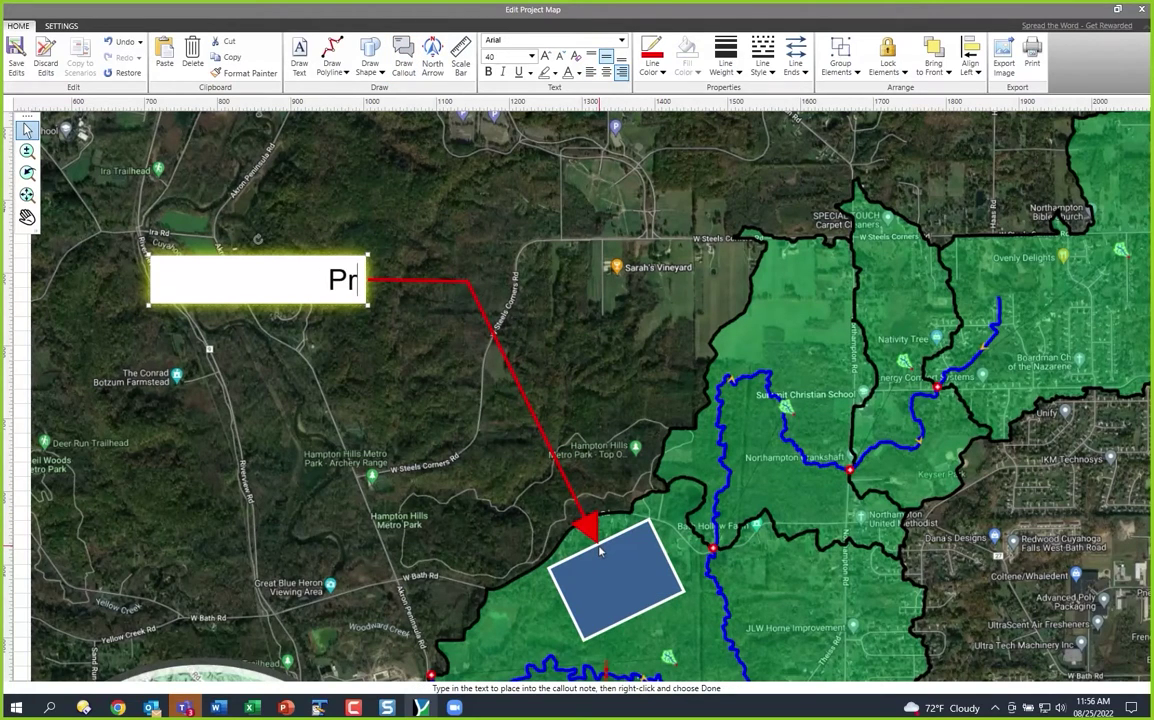
type("oposed ")
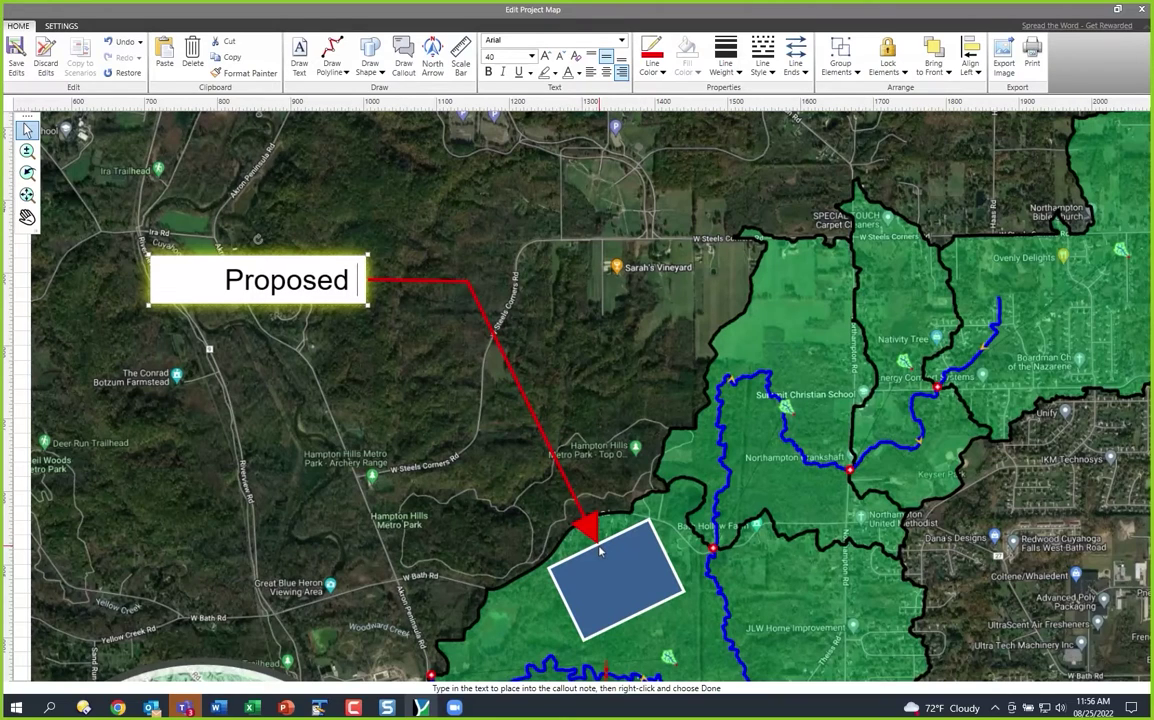
type("Bu")
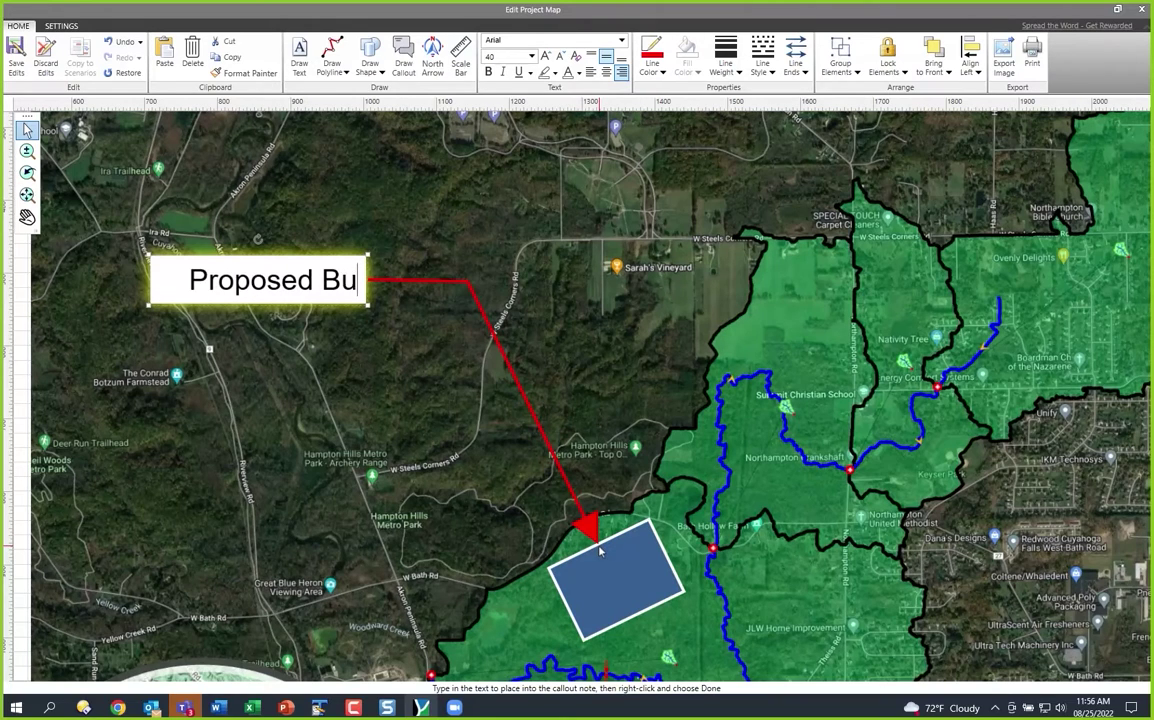
type("siness Park")
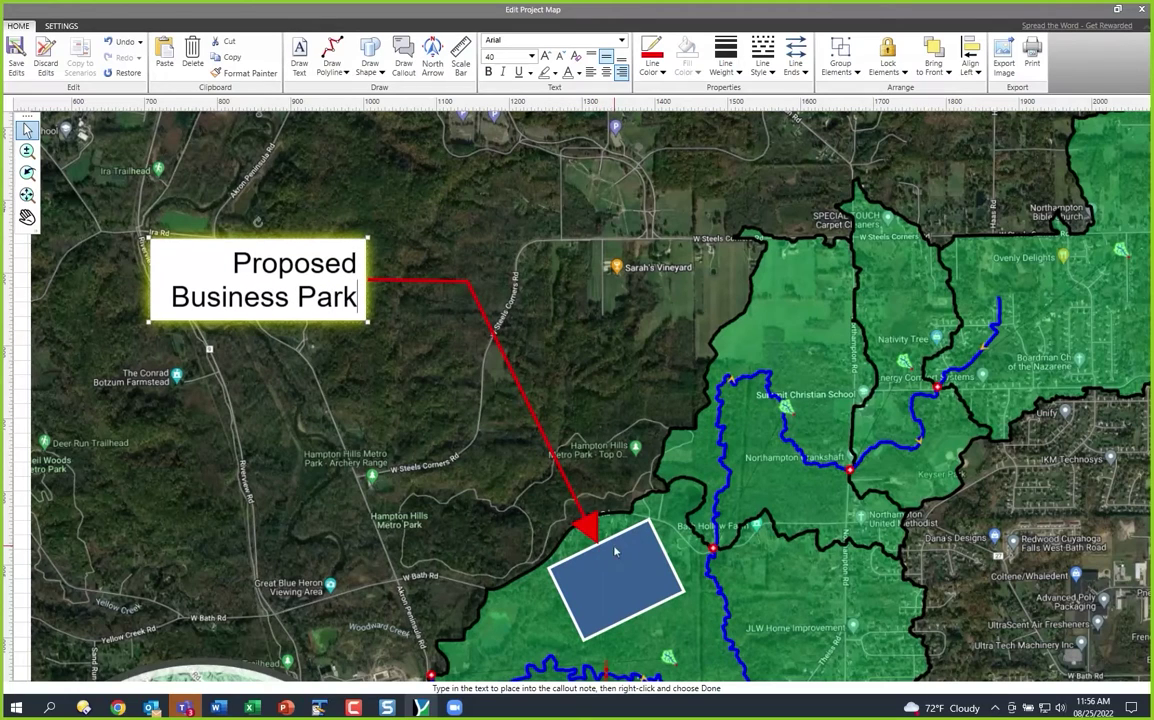
left_click(478, 309)
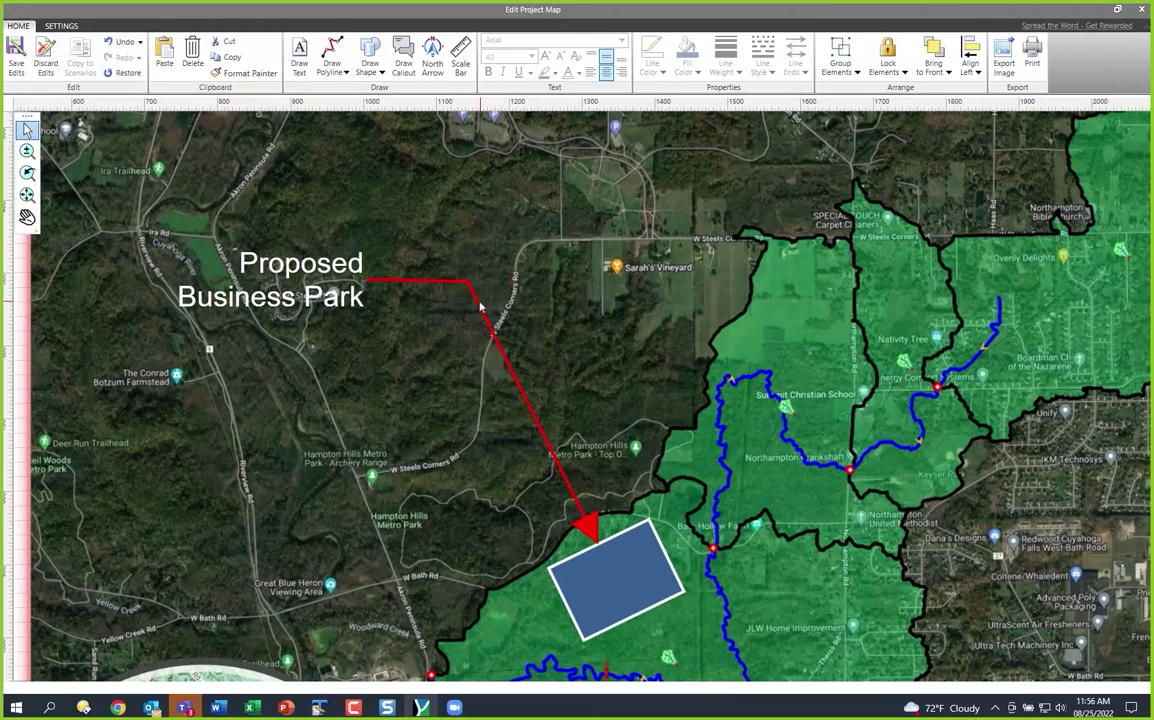
Edit the callout's vertices to move its bend point further right.
left_click(470, 288)
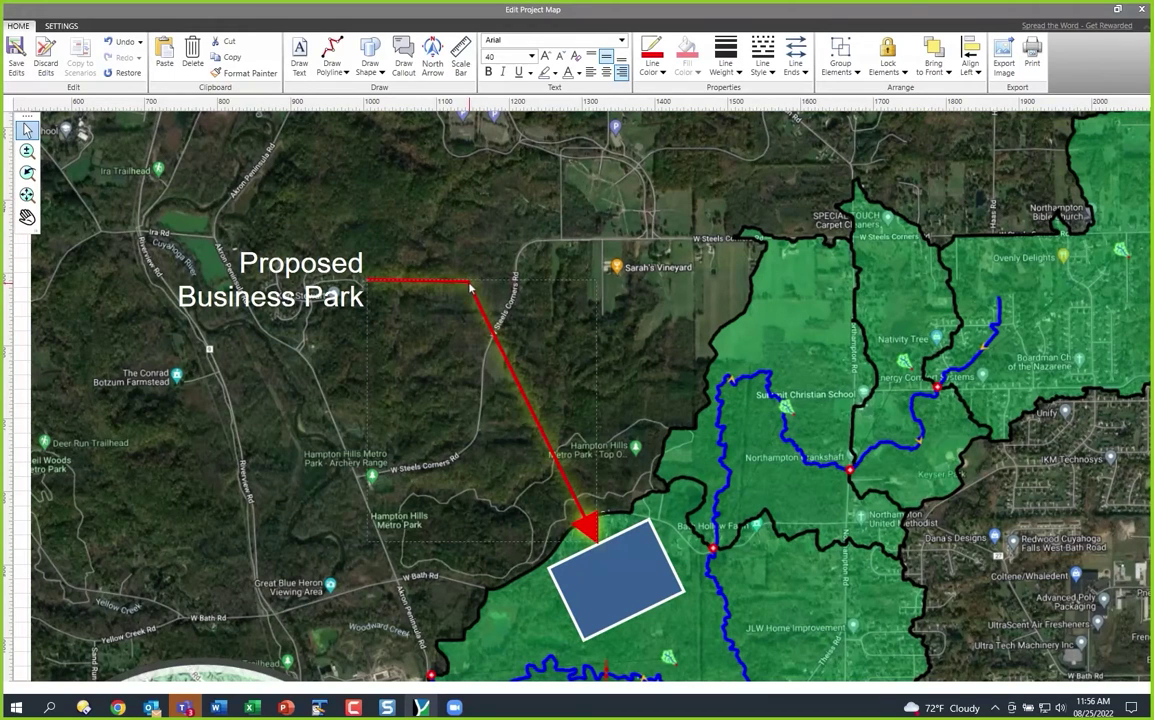
right_click(470, 288)
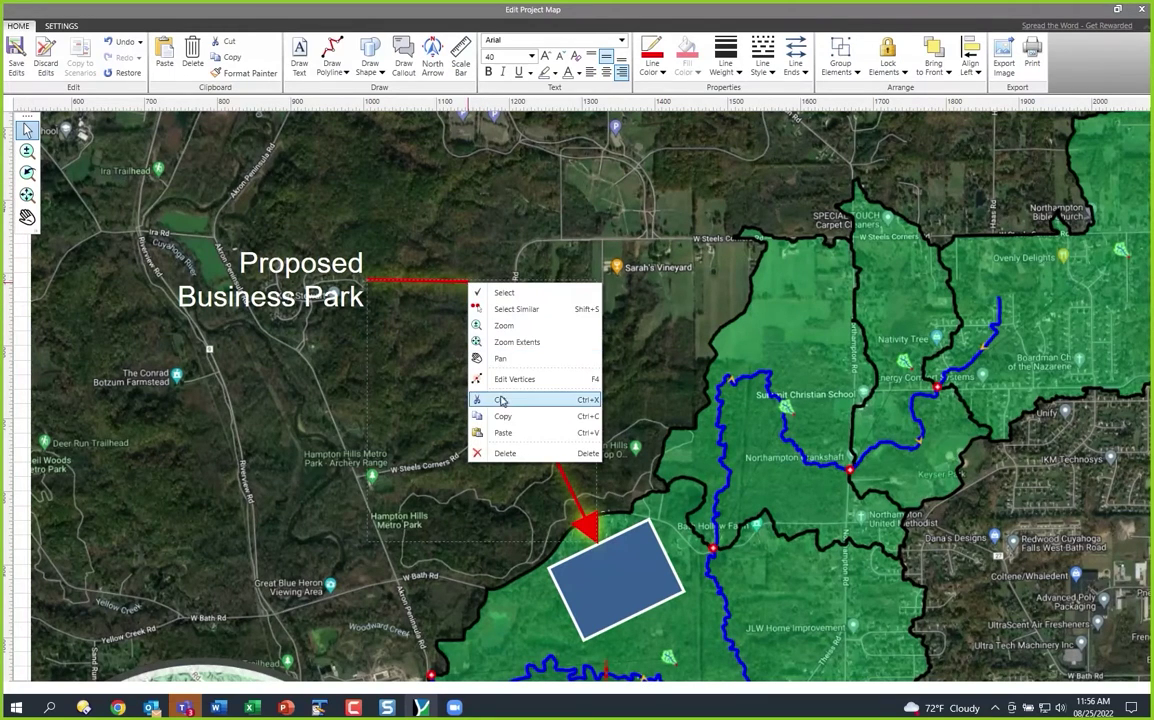
left_click(512, 378)
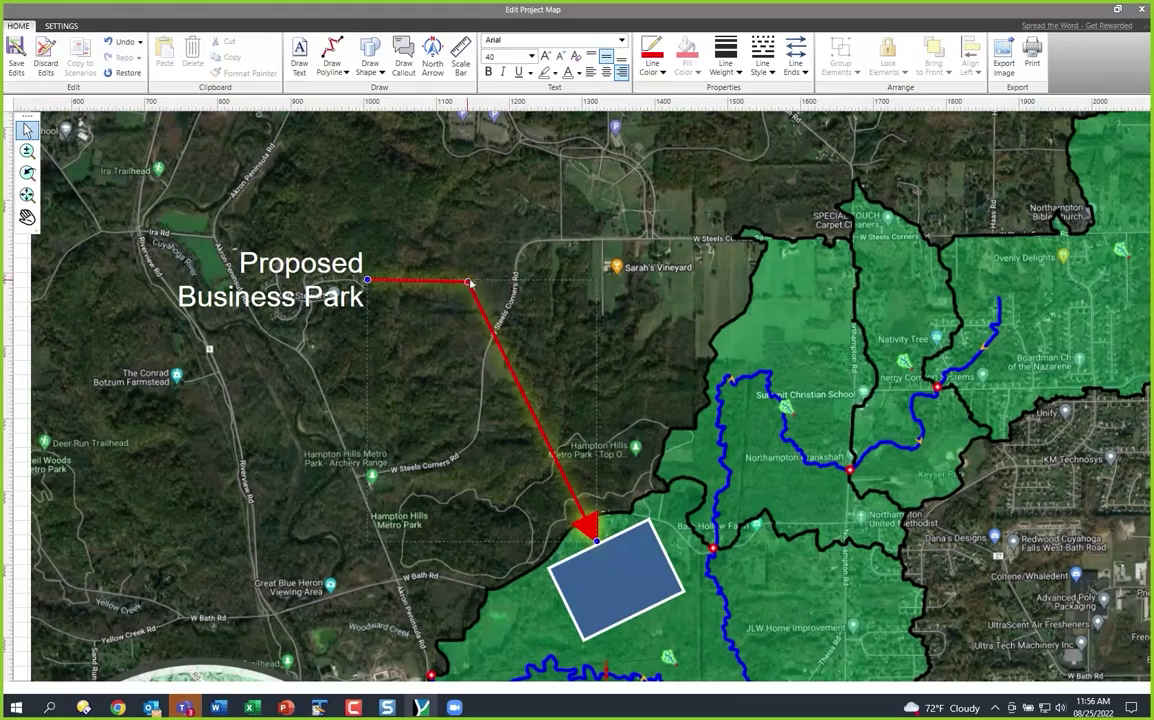
left_click_drag(470, 283, 514, 278)
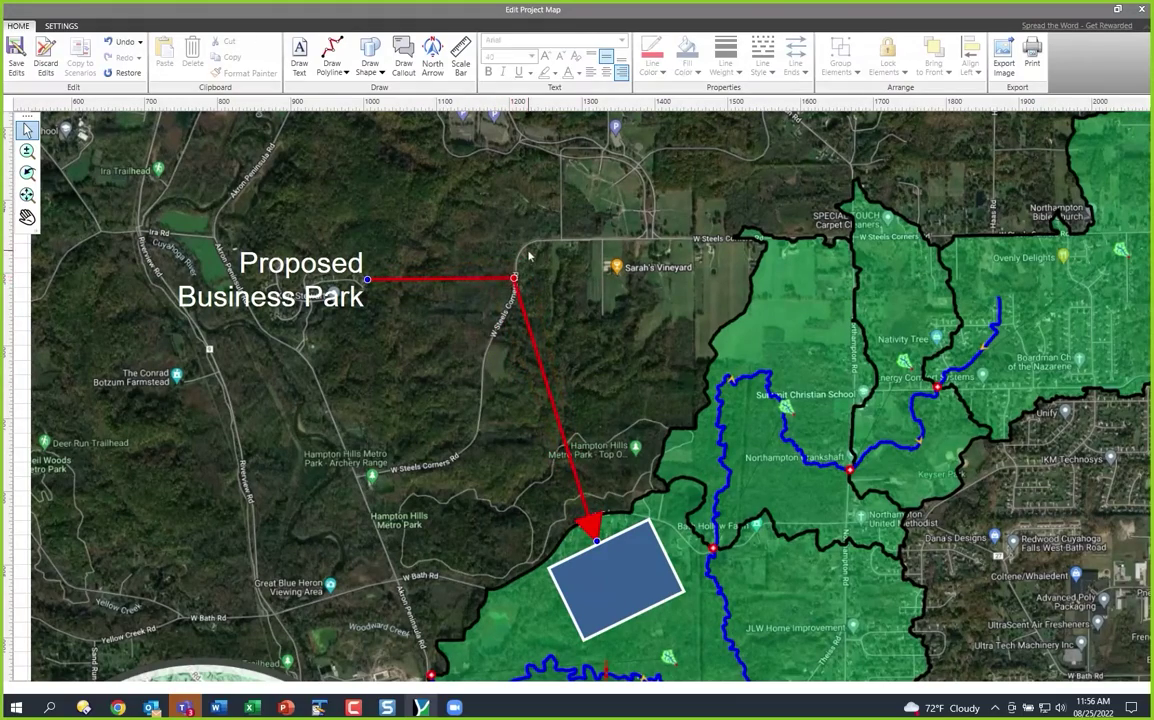
scroll(507, 284, "down", 5)
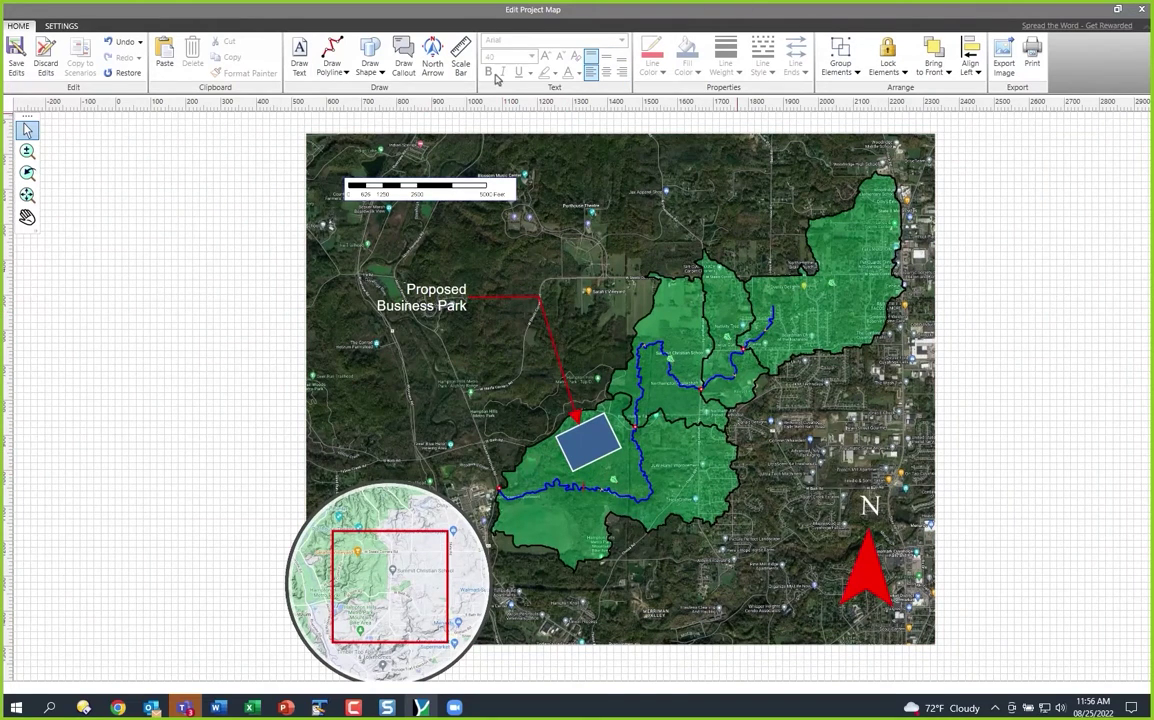
Draw an arrowheaded red line from the site into the locator inset and save the map edits.
left_click(332, 60)
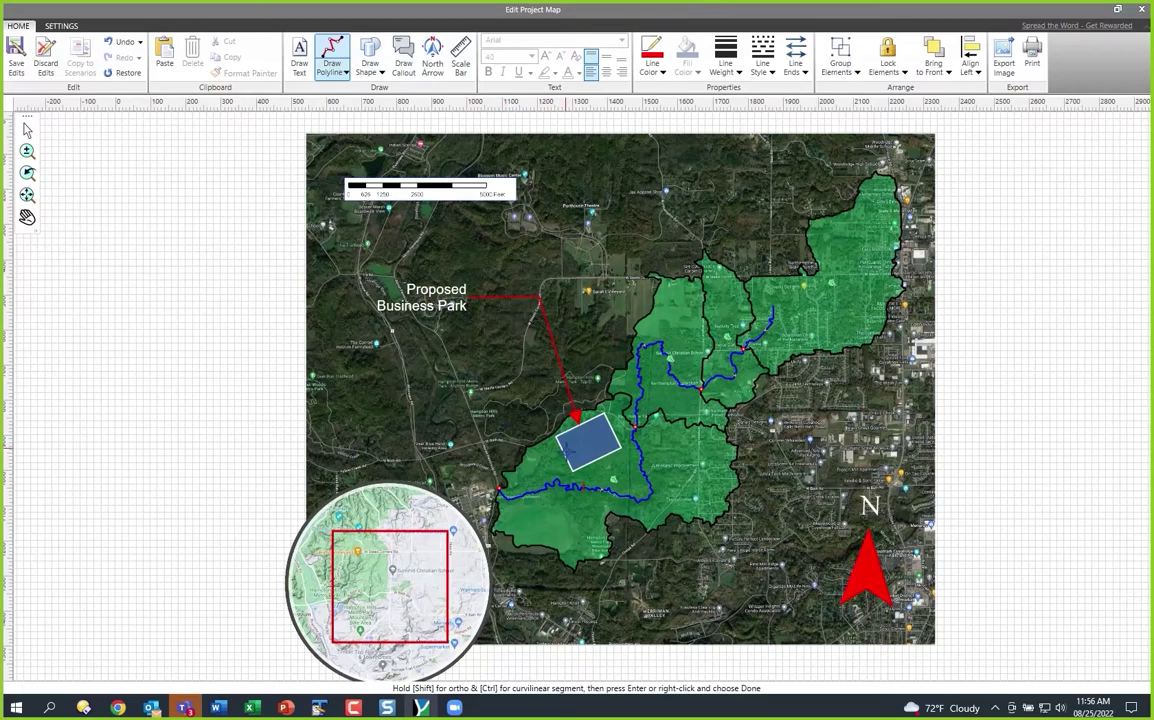
left_click(497, 489)
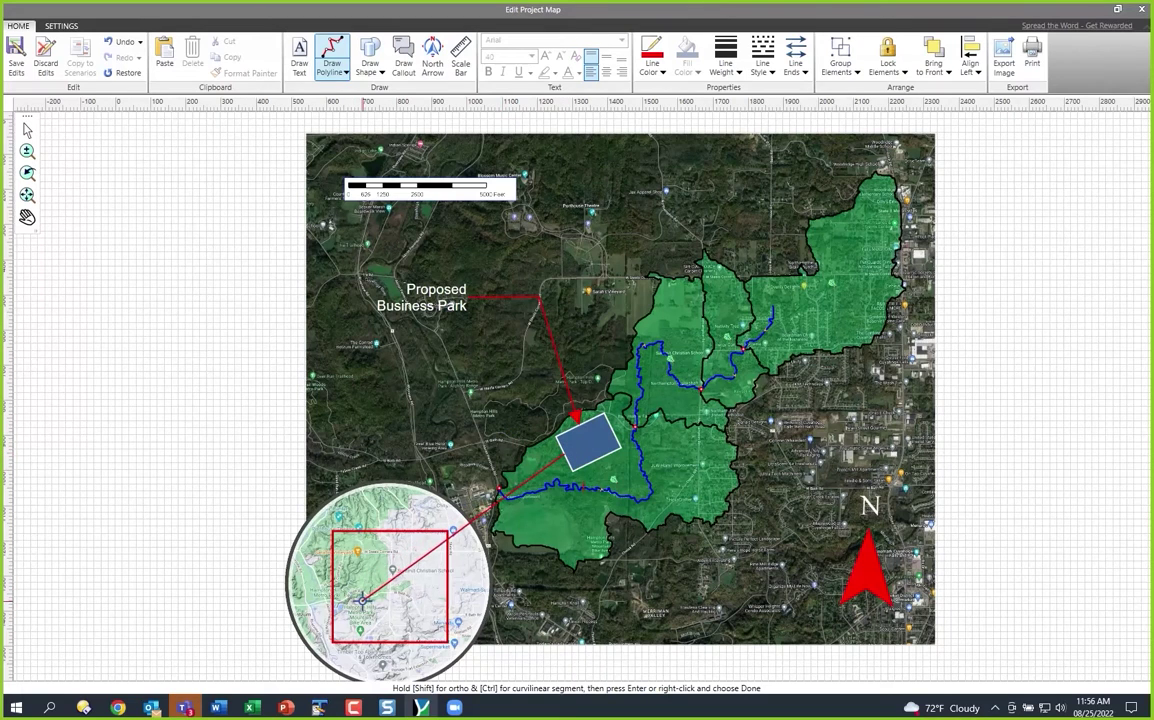
right_click(363, 601)
left_click(376, 611)
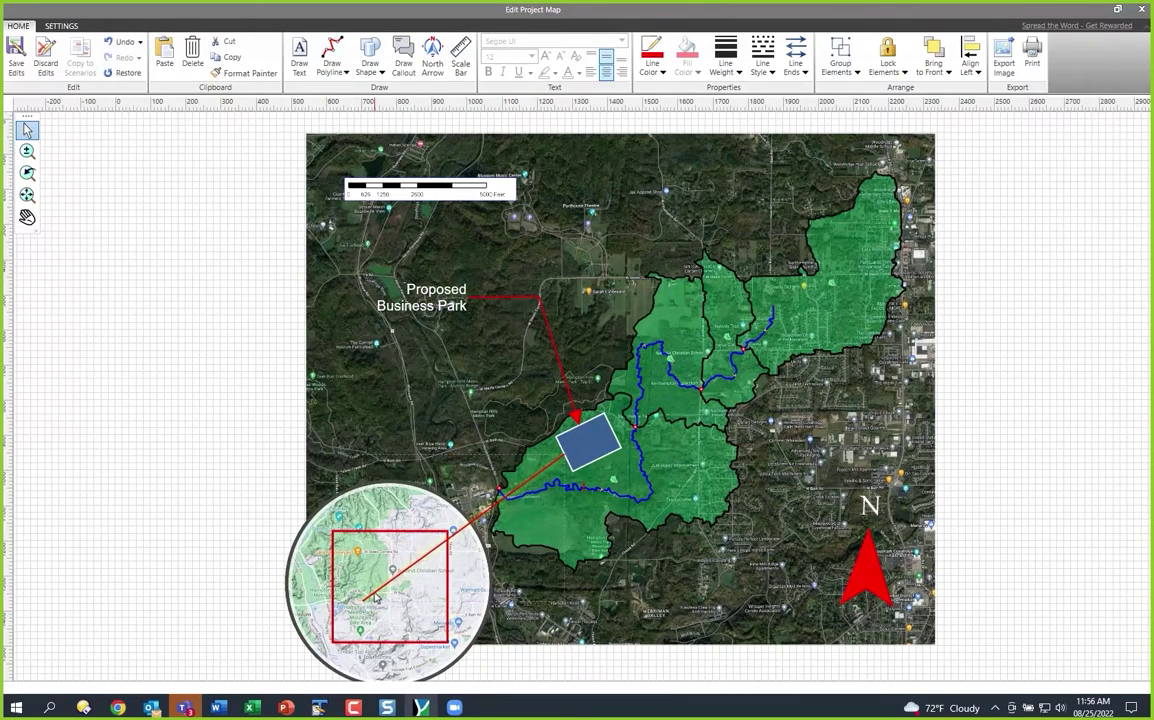
left_click(796, 62)
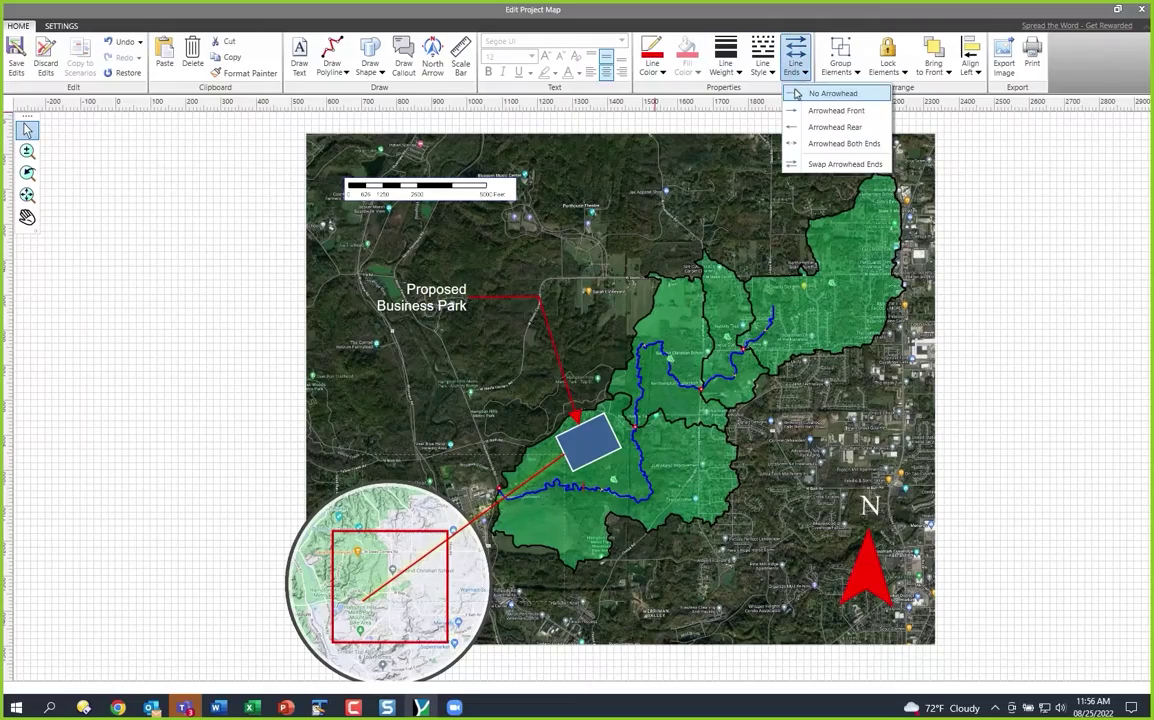
left_click(796, 112)
scroll(578, 414, "up", 2)
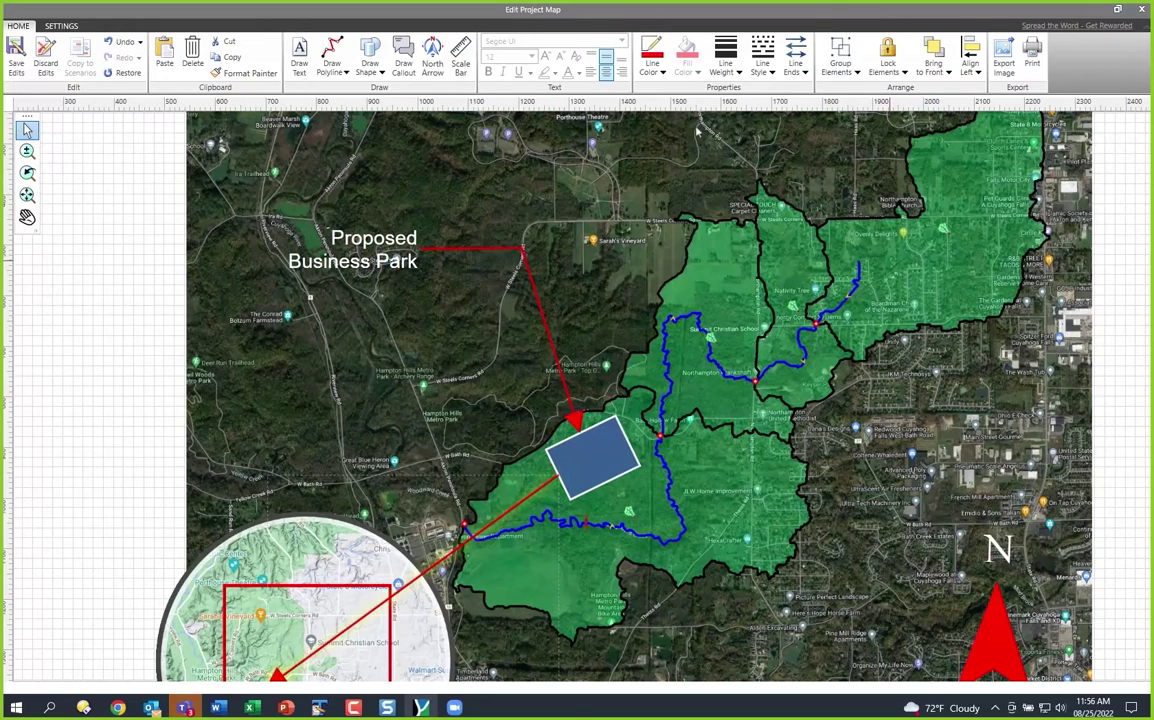
left_click(16, 55)
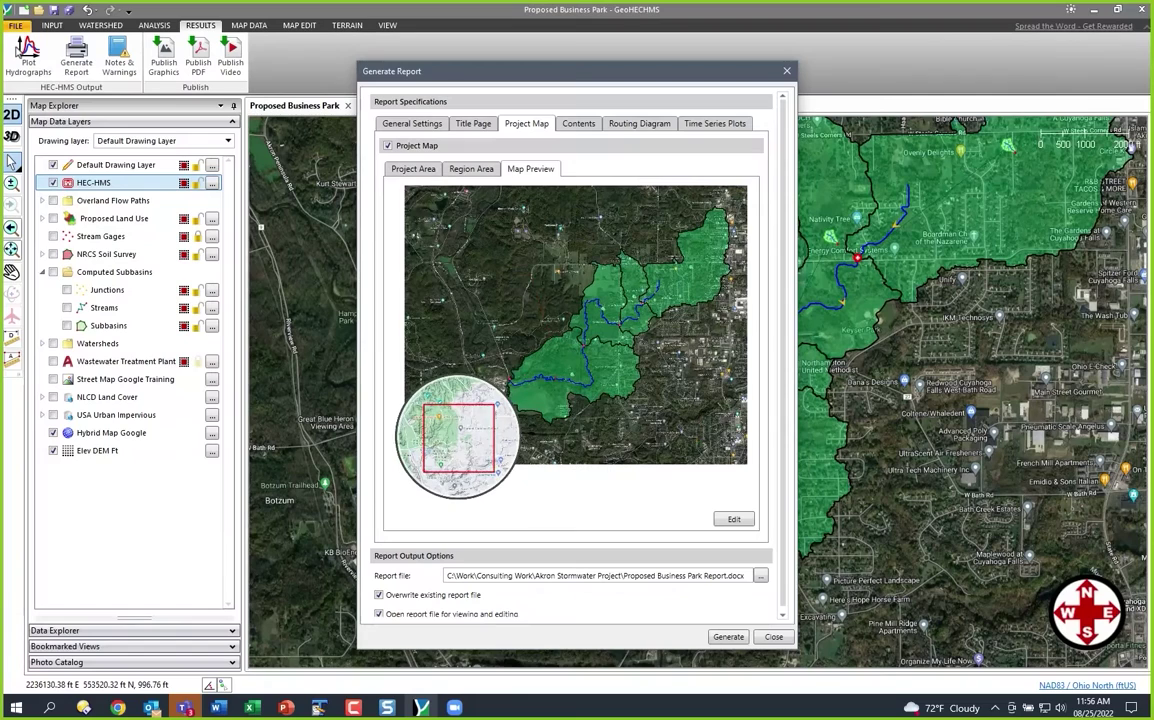
Retitle the Proposed Development scenario to 'Proposed Business Park' in the report contents.
left_click(579, 126)
left_click(576, 201)
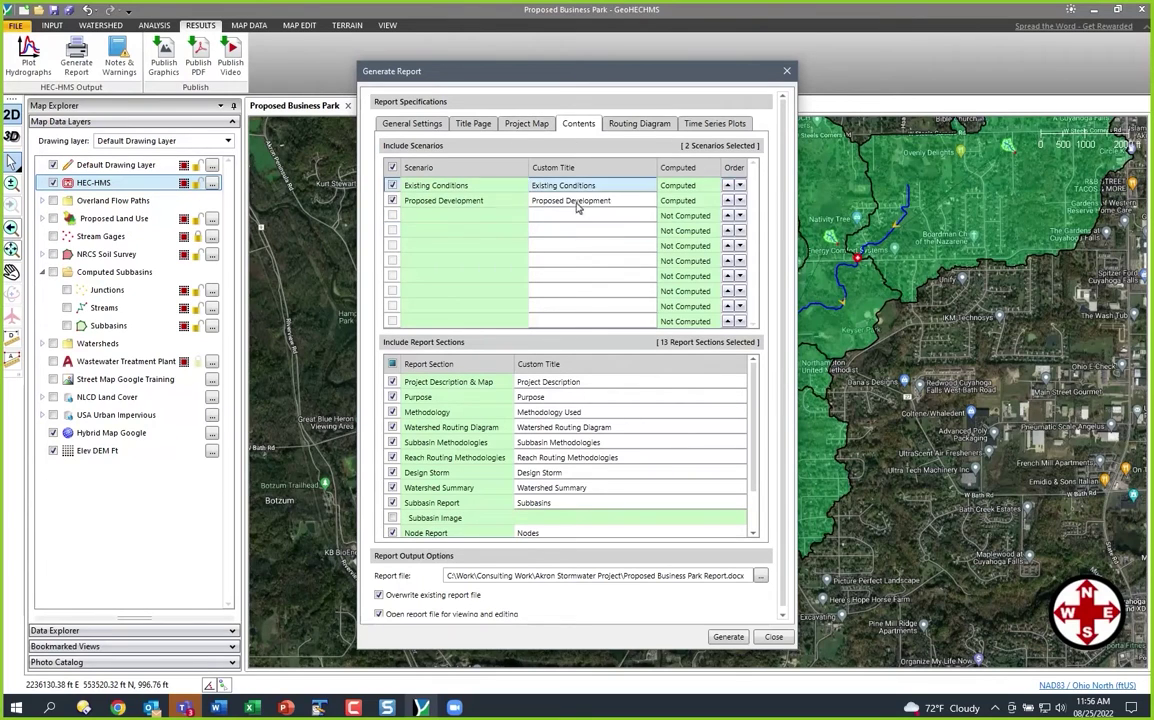
double_click(620, 201)
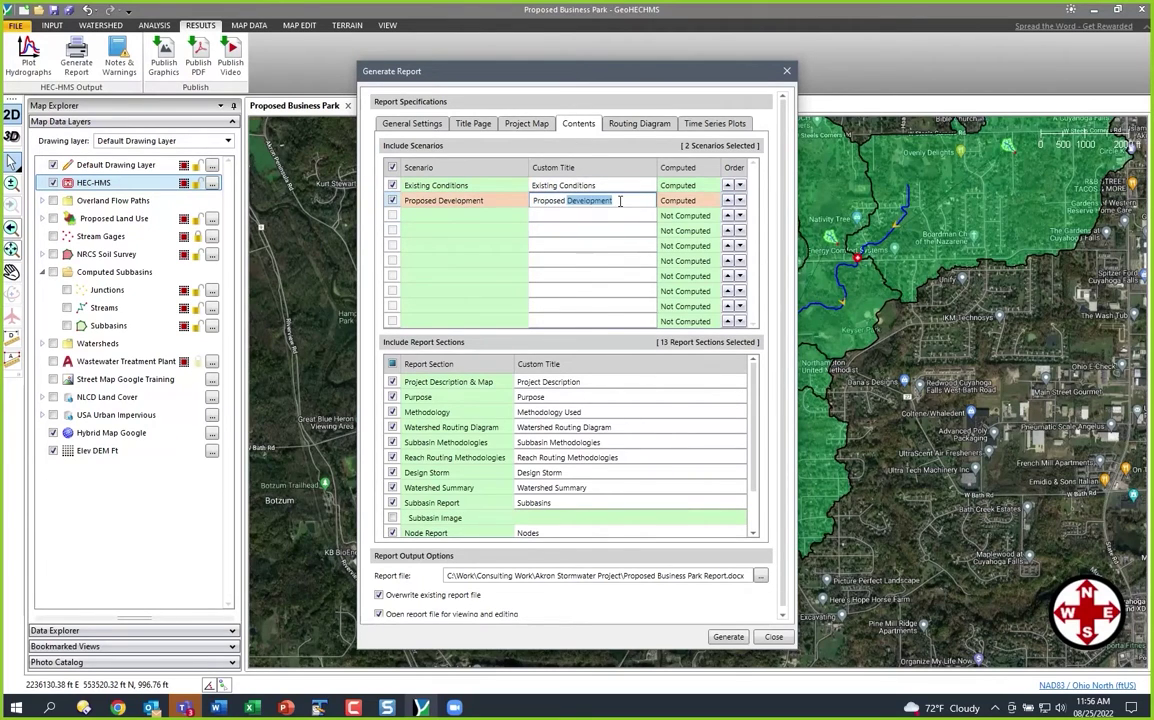
type("Business Park")
left_click(480, 217)
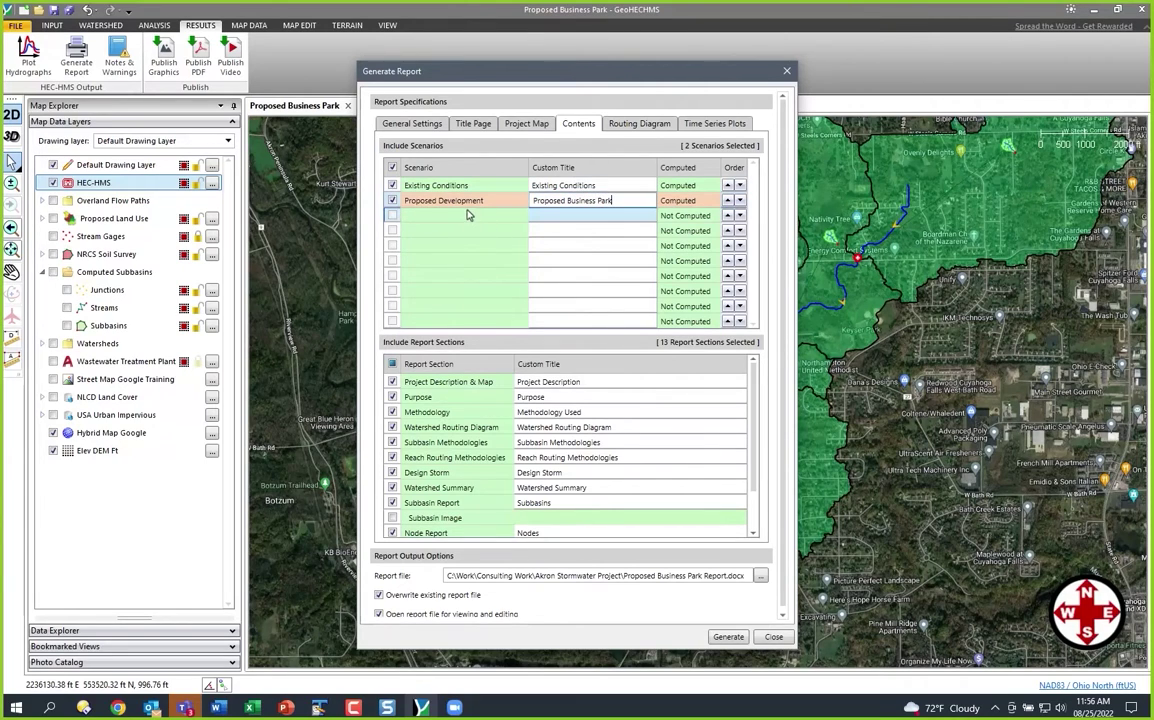
left_click(467, 214)
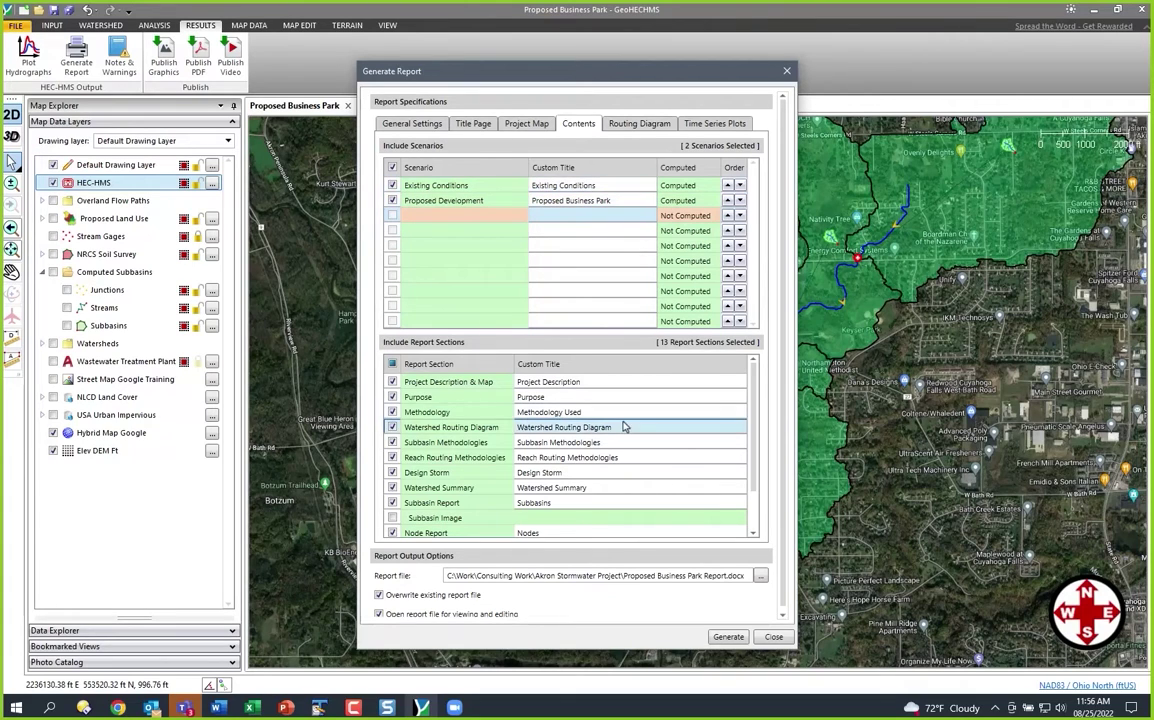
Include the Subbasin Image section, bringing the report to 14 sections.
scroll(470, 440, "down", 1)
left_click(392, 473)
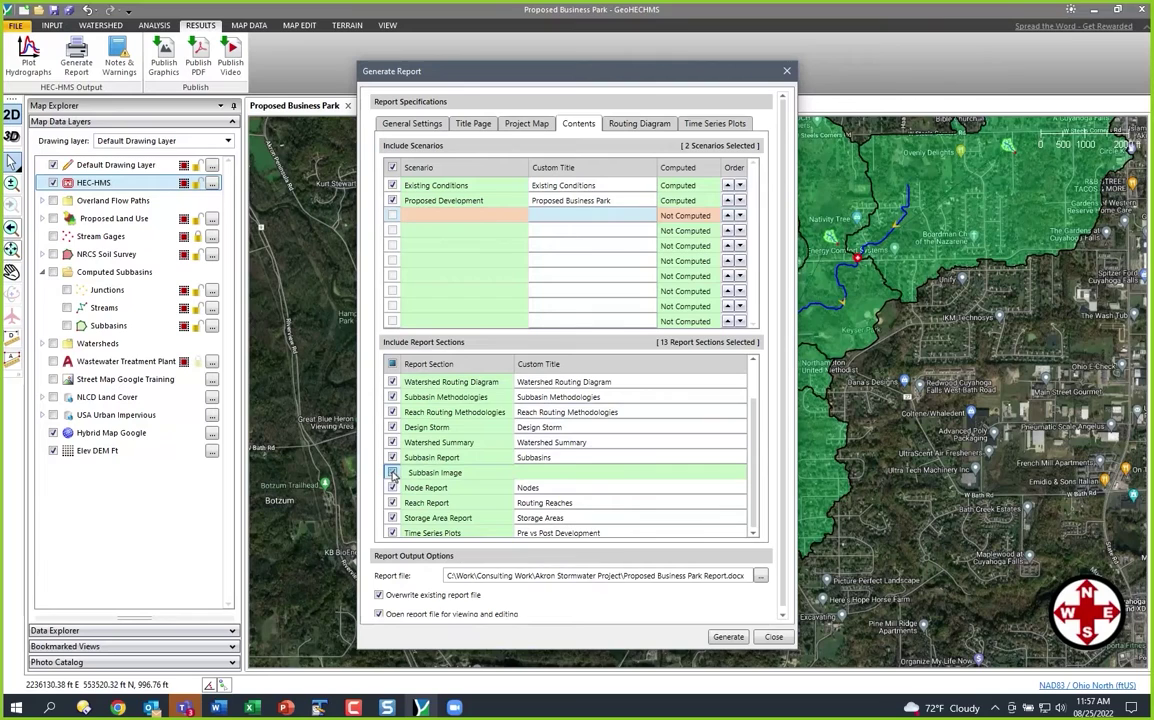
scroll(606, 480, "down", 1)
scroll(605, 478, "up", 1)
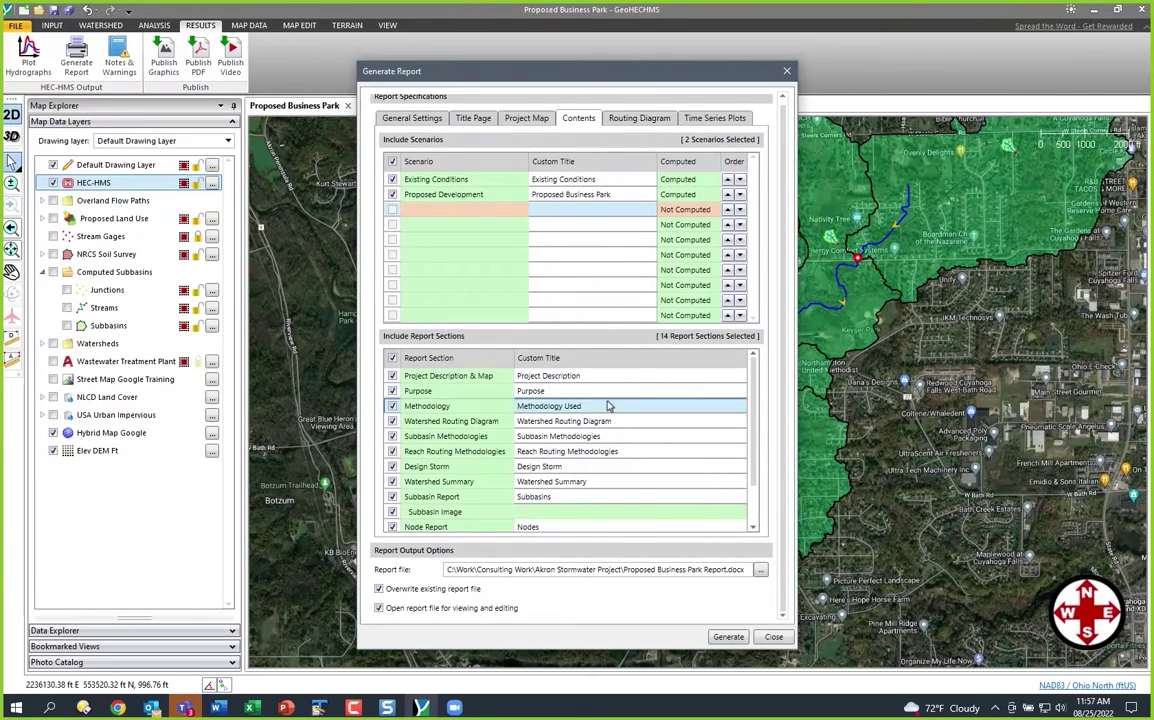
In the routing diagram, move Sub-01 higher, shift Jun-1 right, and enlarge Sub-01.
left_click(636, 117)
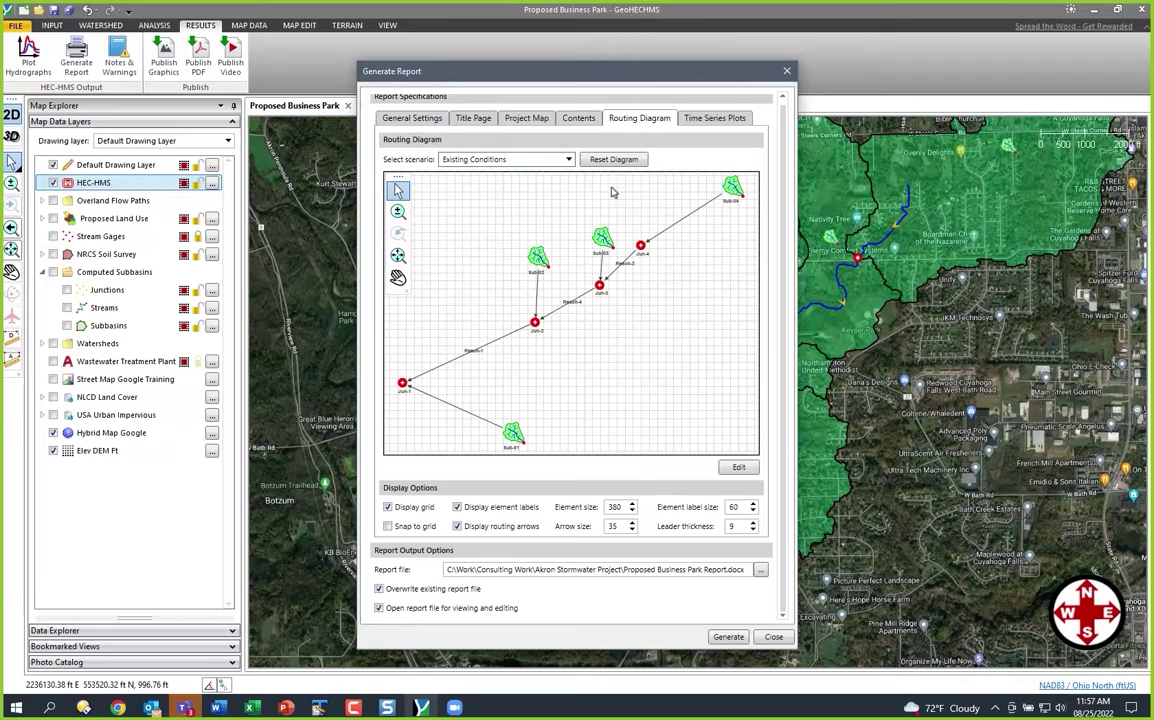
left_click_drag(520, 436, 495, 289)
left_click_drag(405, 390, 463, 372)
scroll(493, 290, "up", 3)
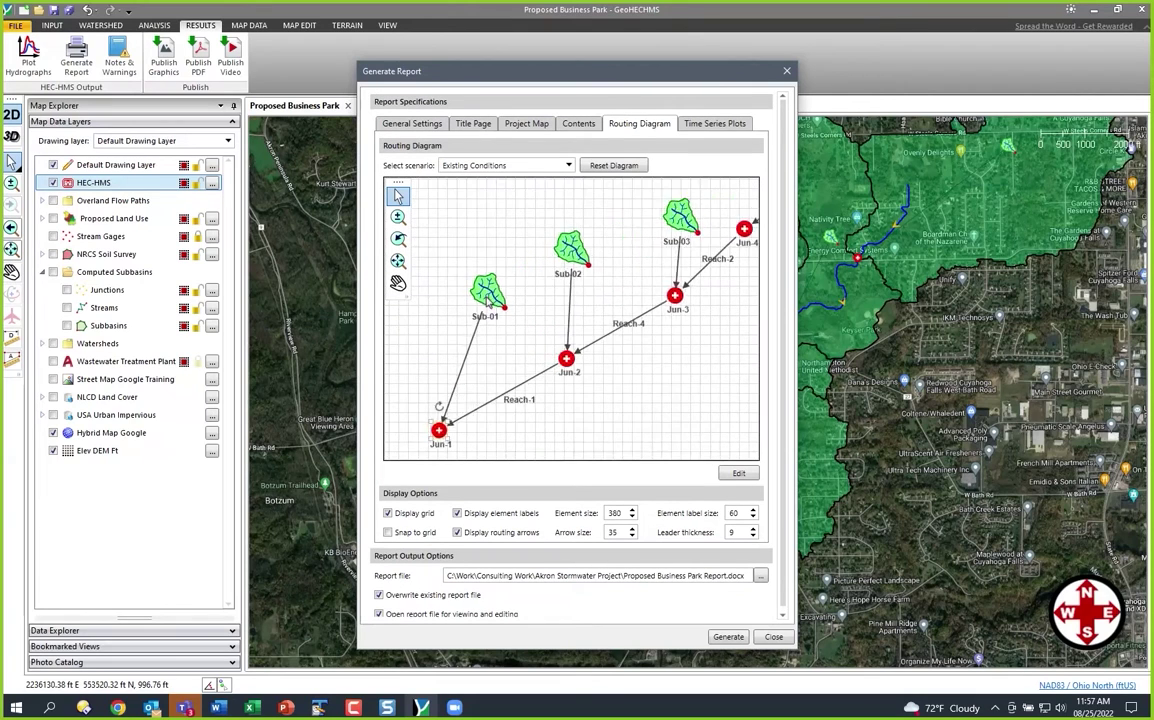
left_click_drag(514, 271, 497, 345)
left_click(512, 383)
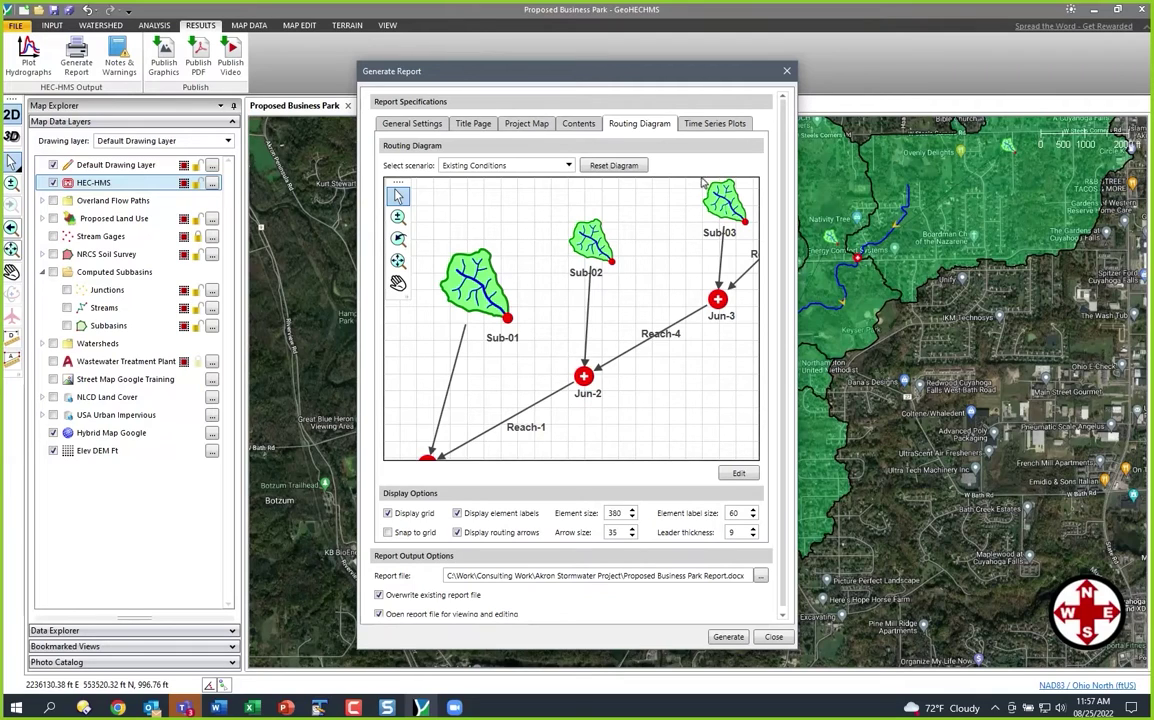
left_click(728, 127)
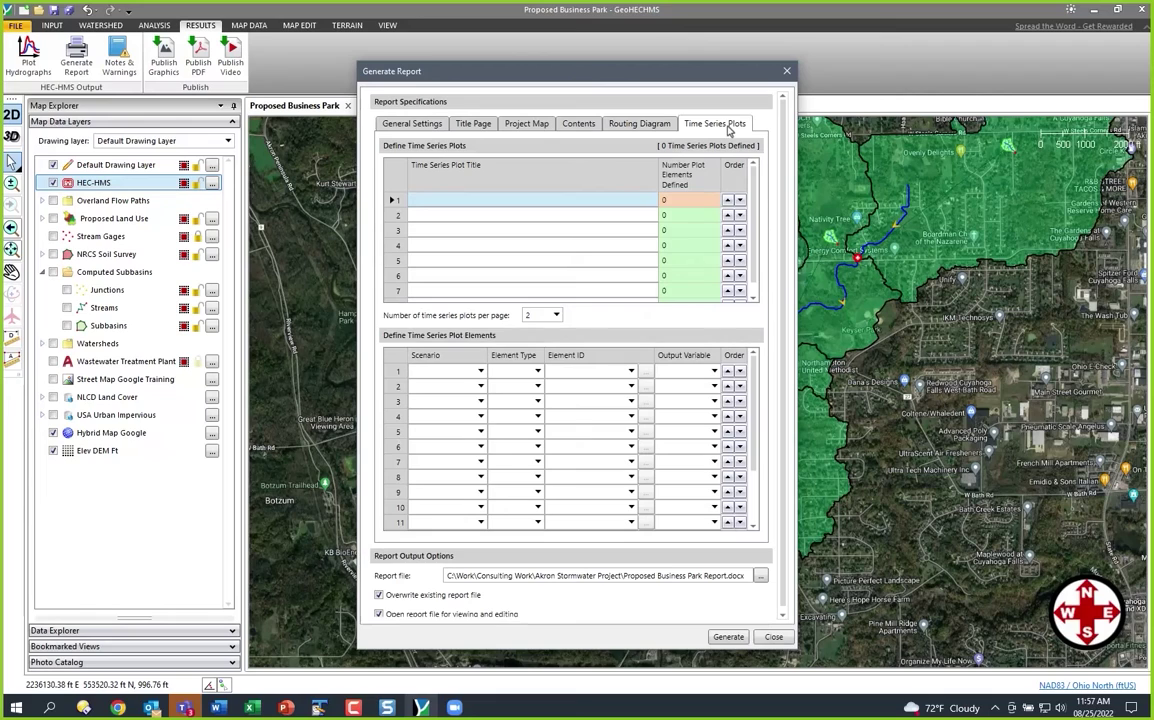
Add a first plot element: Existing Conditions, junction Jun-1, plotting Outflow (cfs).
left_click(480, 372)
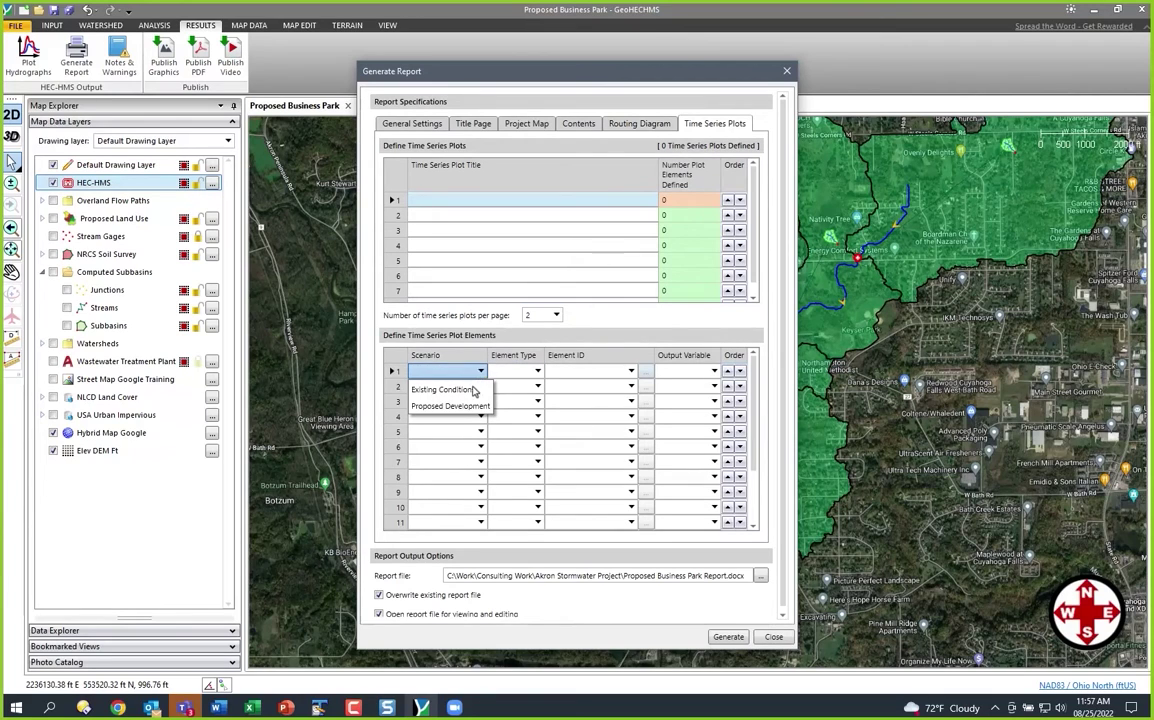
left_click(443, 389)
left_click(508, 373)
left_click(508, 375)
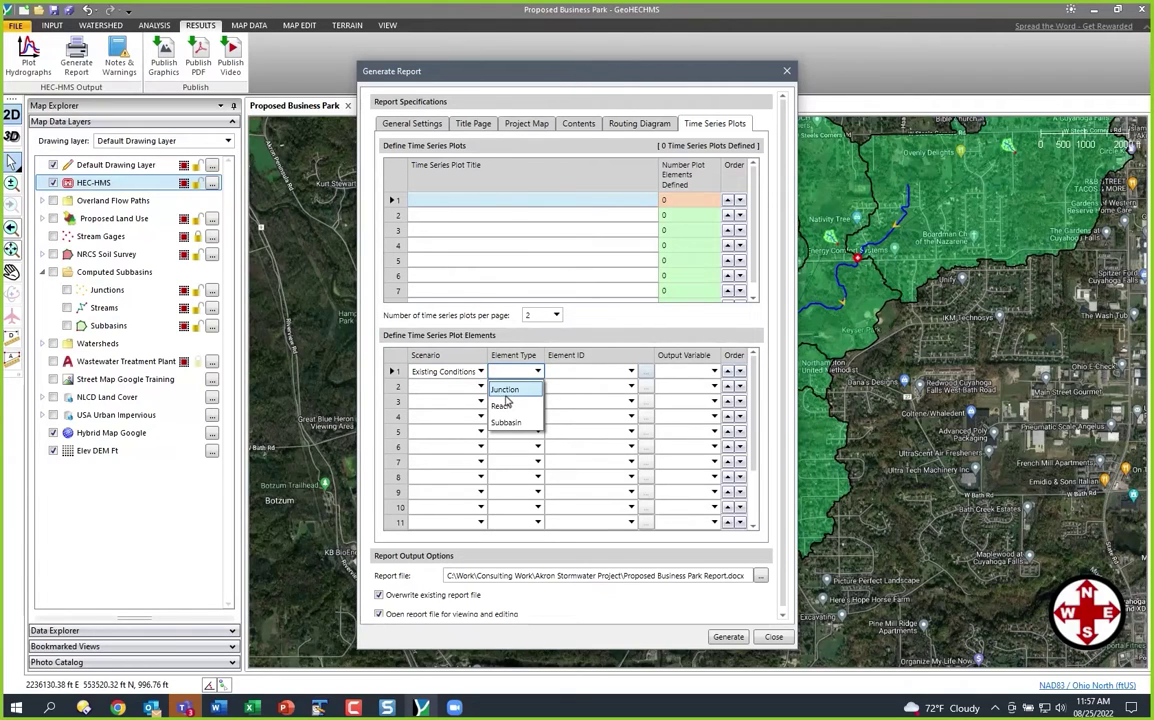
left_click(506, 392)
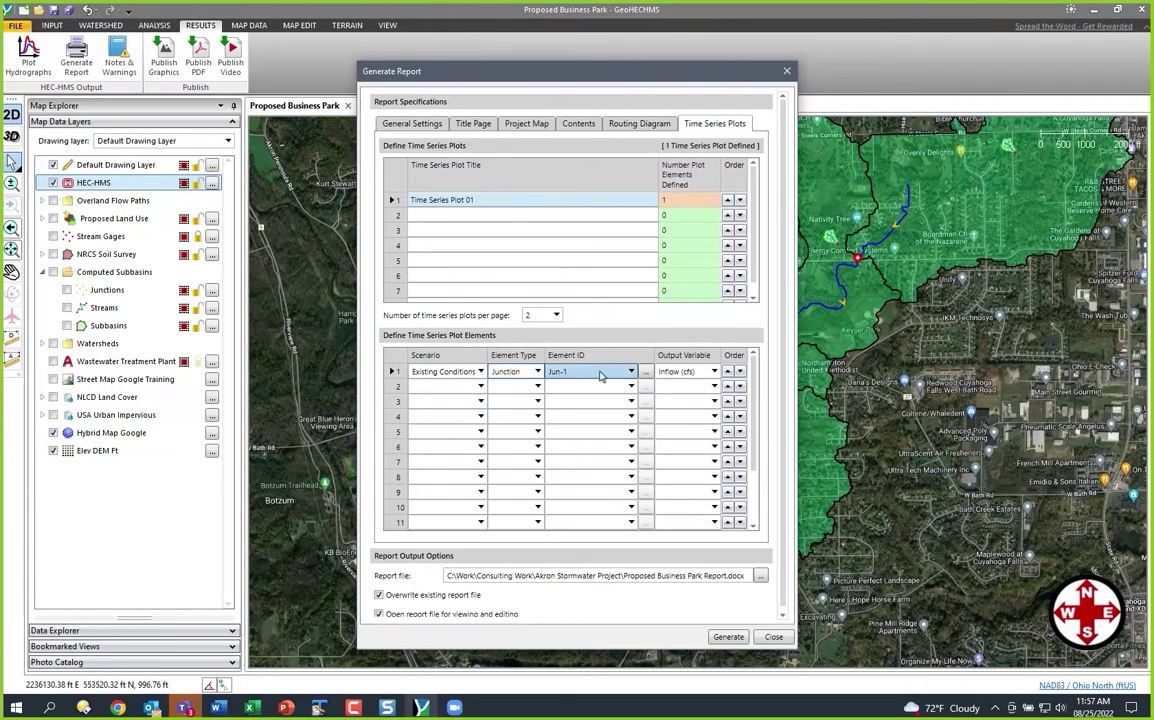
left_click(646, 372)
left_click(444, 495)
left_click(703, 372)
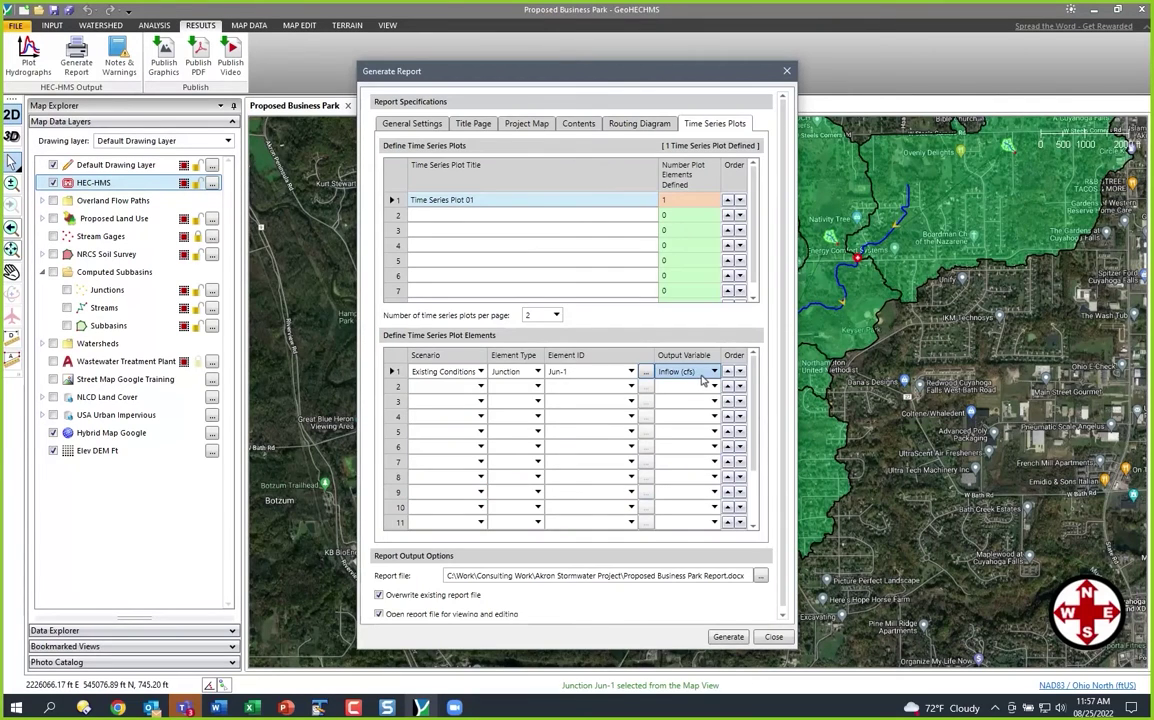
left_click(678, 405)
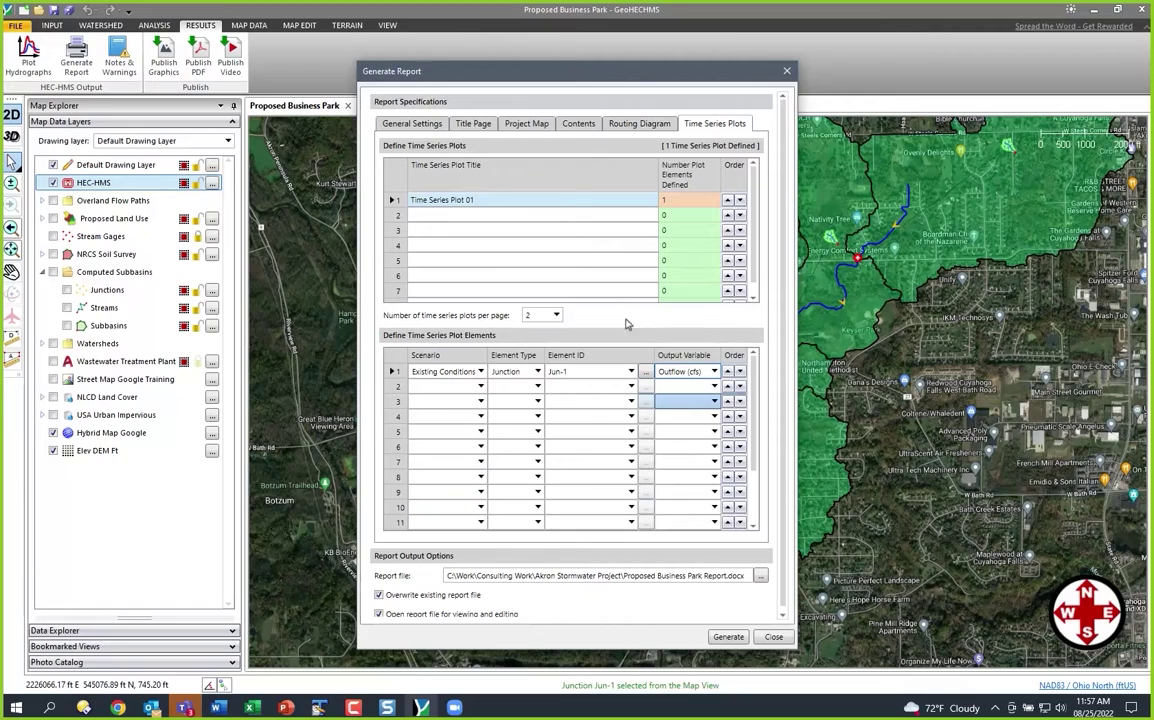
Add a Proposed Development Jun-1 Outflow element and retitle plot 1 Culvert Discharge.
left_click(467, 388)
left_click(467, 388)
left_click(455, 420)
left_click(519, 391)
left_click(519, 391)
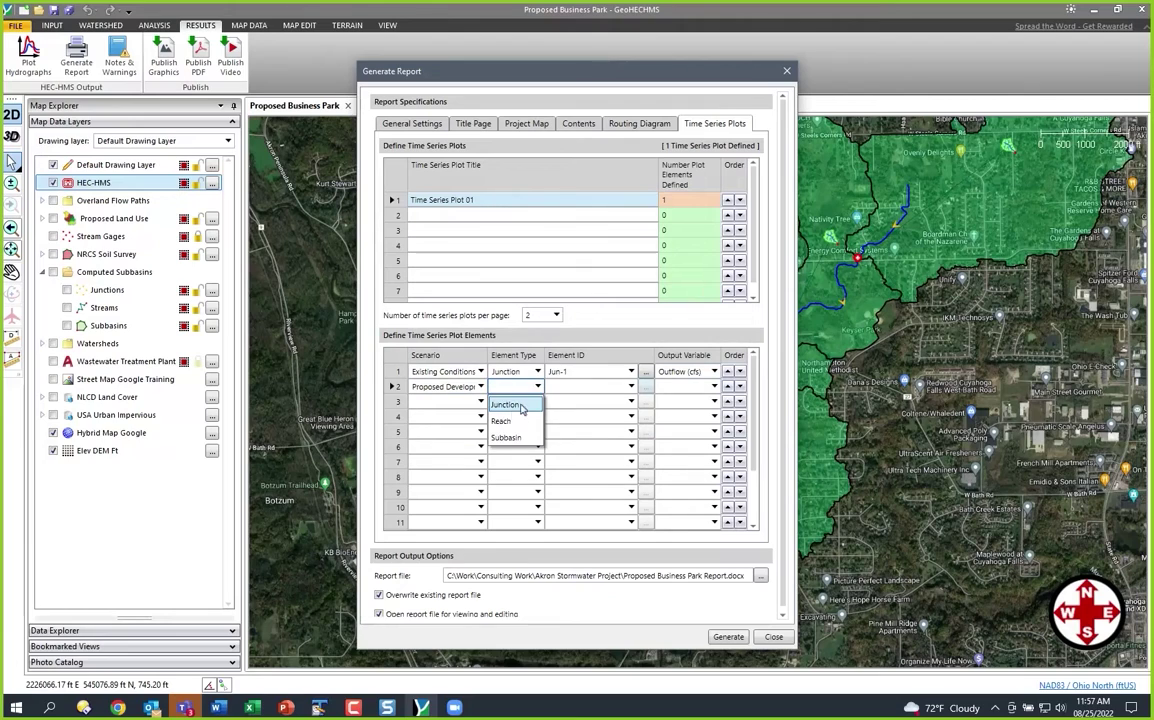
left_click(521, 405)
left_click(685, 387)
left_click(685, 387)
left_click(675, 421)
left_click(477, 200)
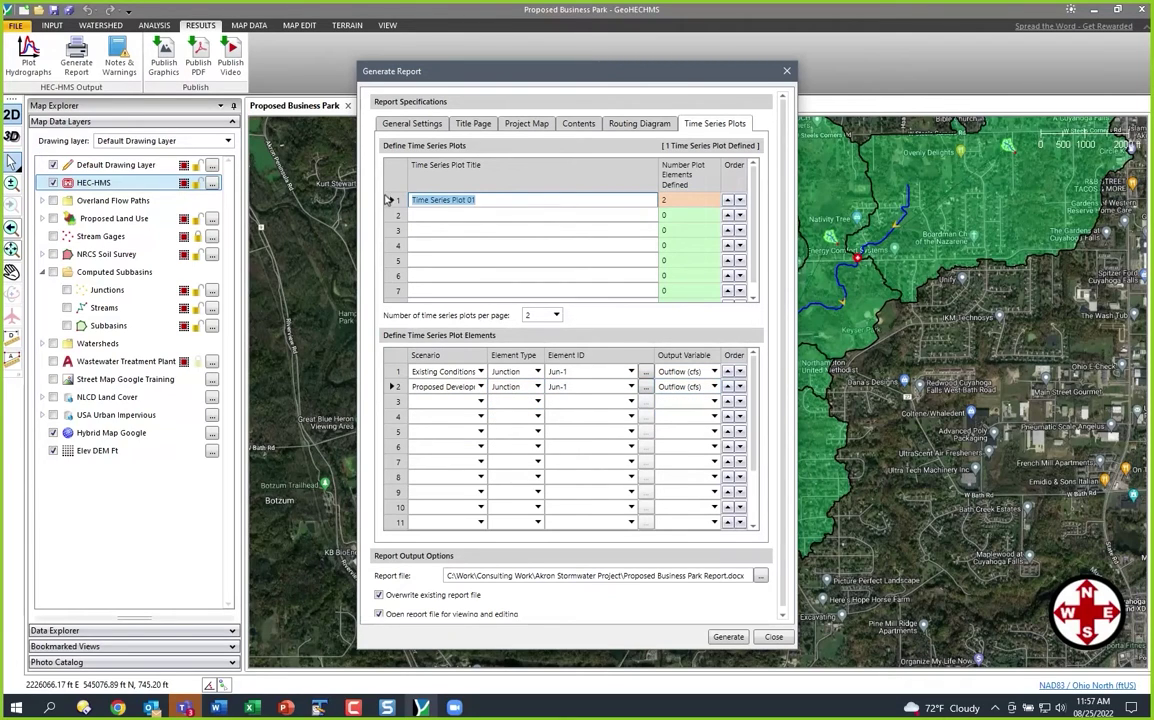
type("Cy")
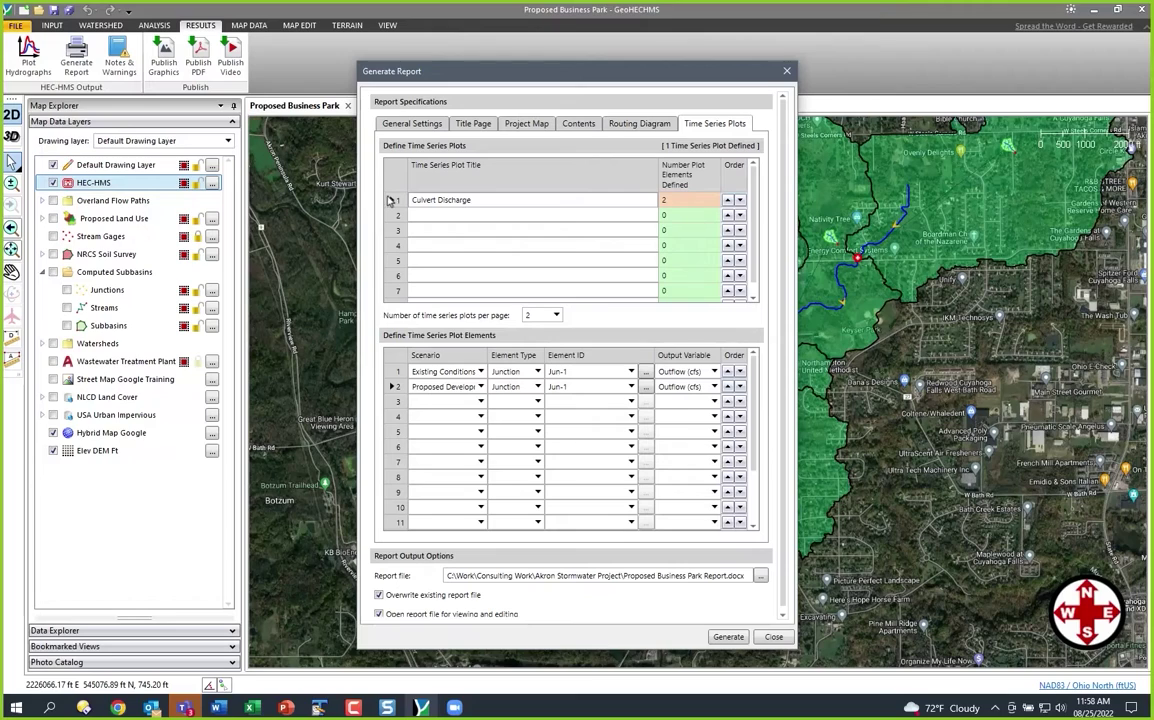
Start plot 2 with Existing Conditions and Proposed Development elements.
left_click(530, 222)
left_click(458, 372)
left_click(458, 372)
left_click(440, 388)
left_click(449, 396)
left_click(440, 419)
Set both elements to subbasin Sub-01, plotting Runoff (cfs).
left_click(505, 373)
left_click(506, 421)
left_click(512, 387)
left_click(646, 371)
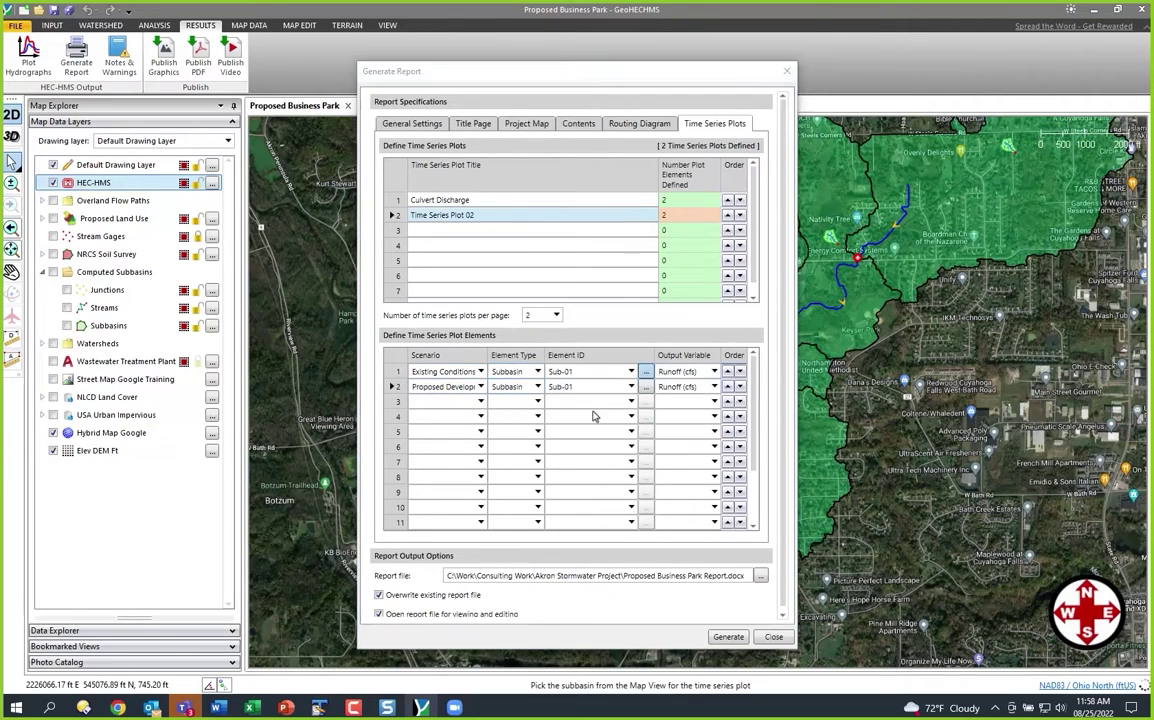
left_click(525, 378)
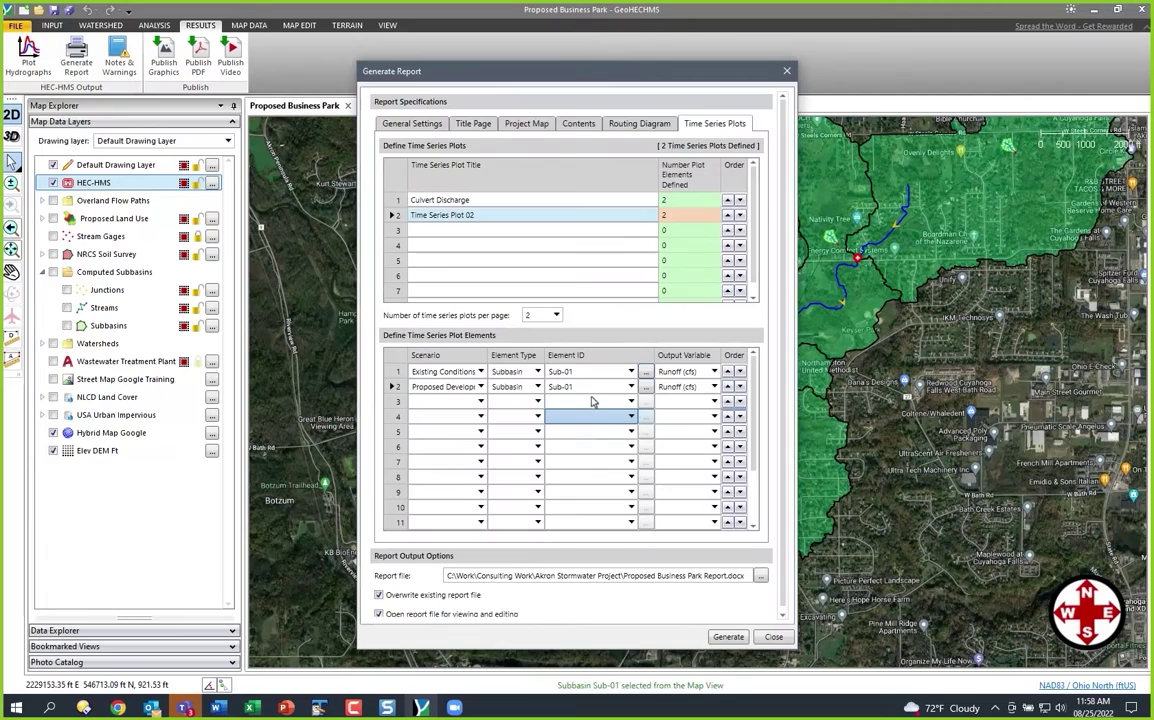
left_click(688, 372)
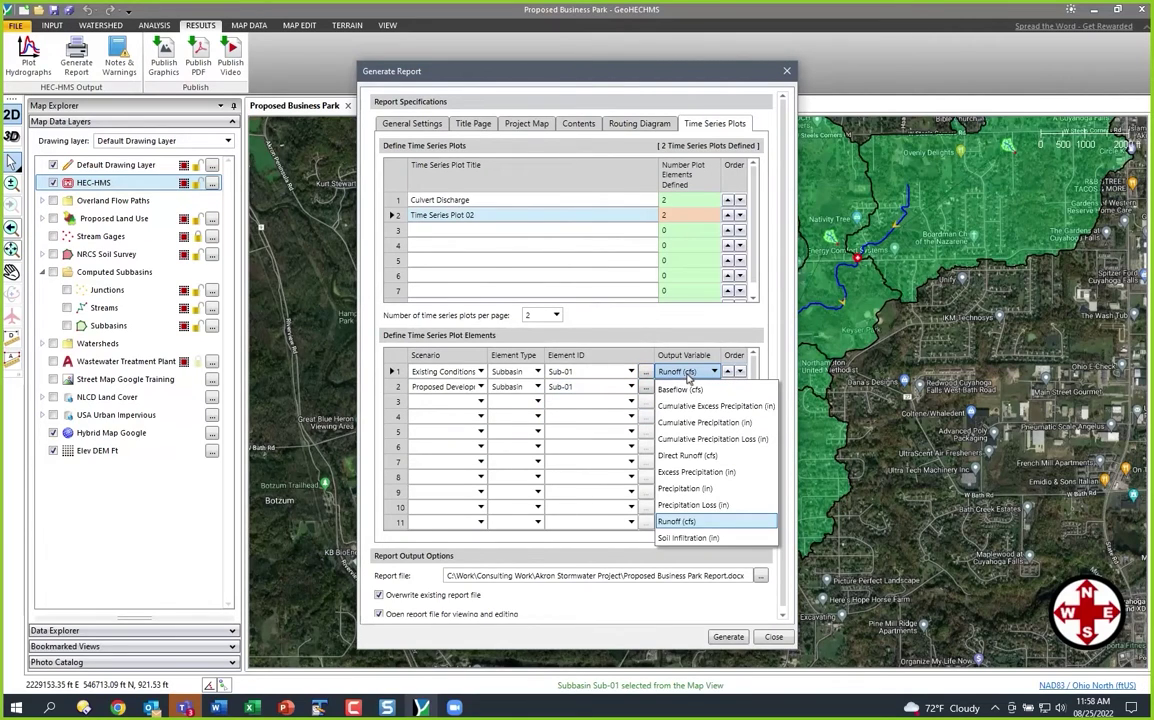
left_click(688, 375)
Retitle plot 2 to Subbasin Runoff Comparison.
left_click(476, 215)
left_click_drag(478, 215, 378, 215)
type("Subbasin Runoff Comparison")
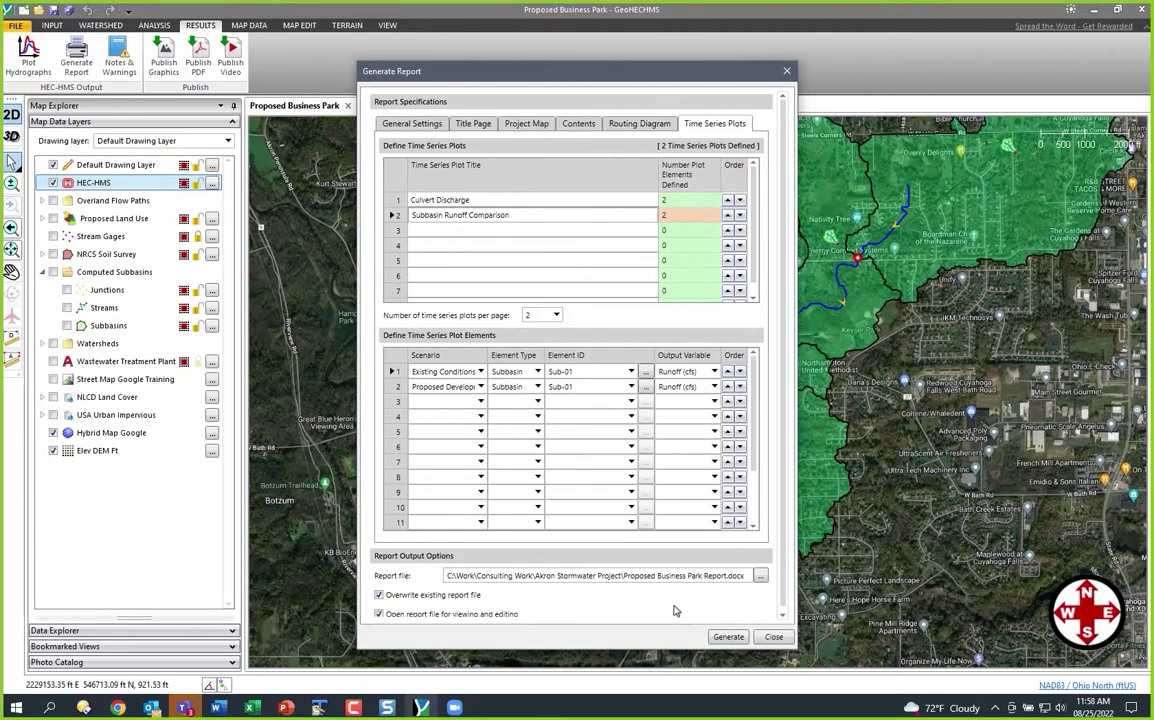
Generate Proposed Business Park Report.docx and accept updating its fields in Word.
left_click(729, 638)
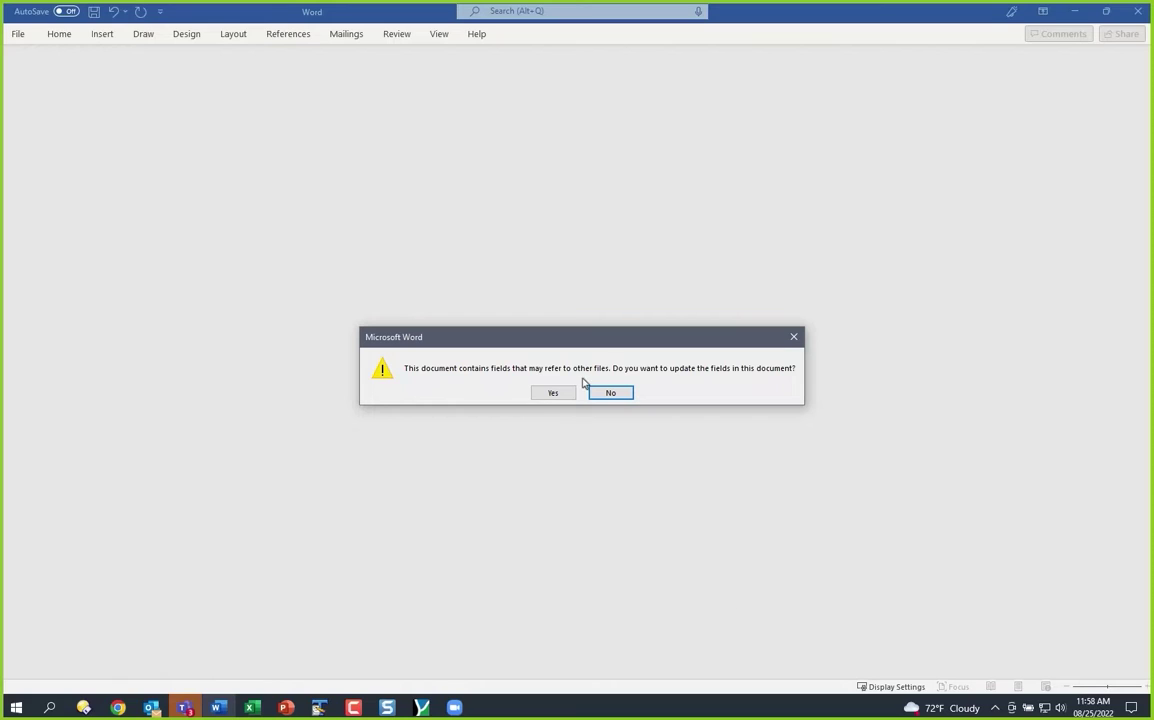
left_click(543, 394)
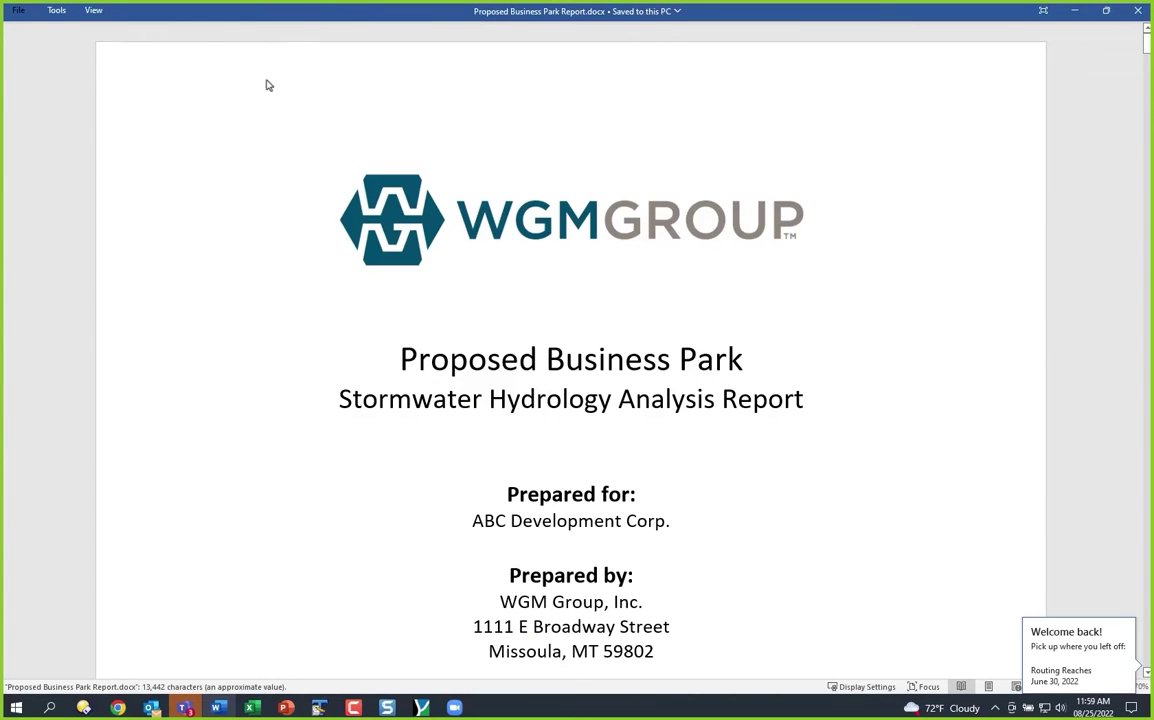
Show the Navigation Pane and select the title Proposed Business Park.
left_click(93, 11)
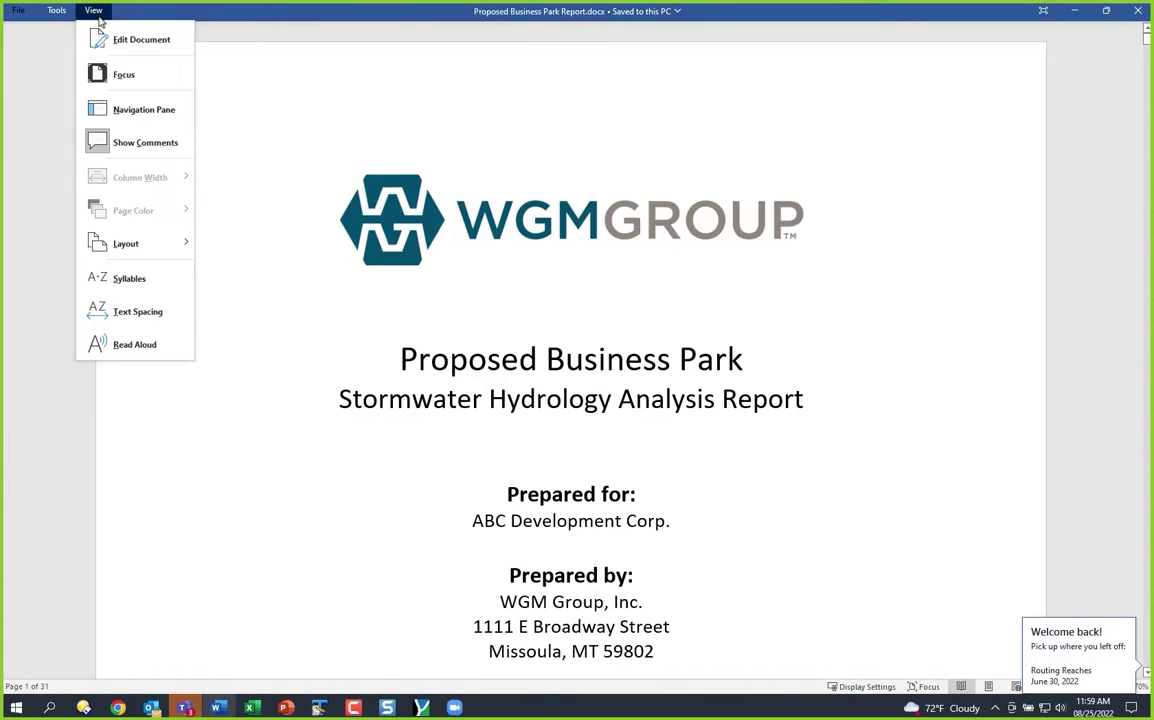
left_click(100, 108)
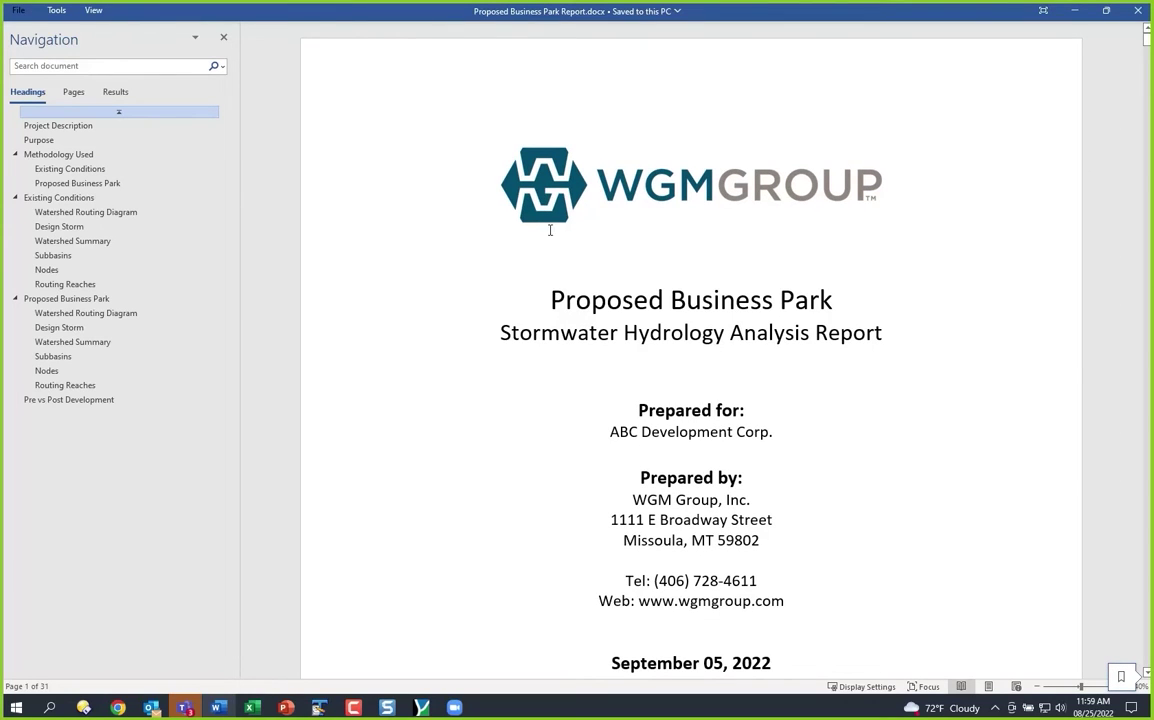
triple_click(775, 307)
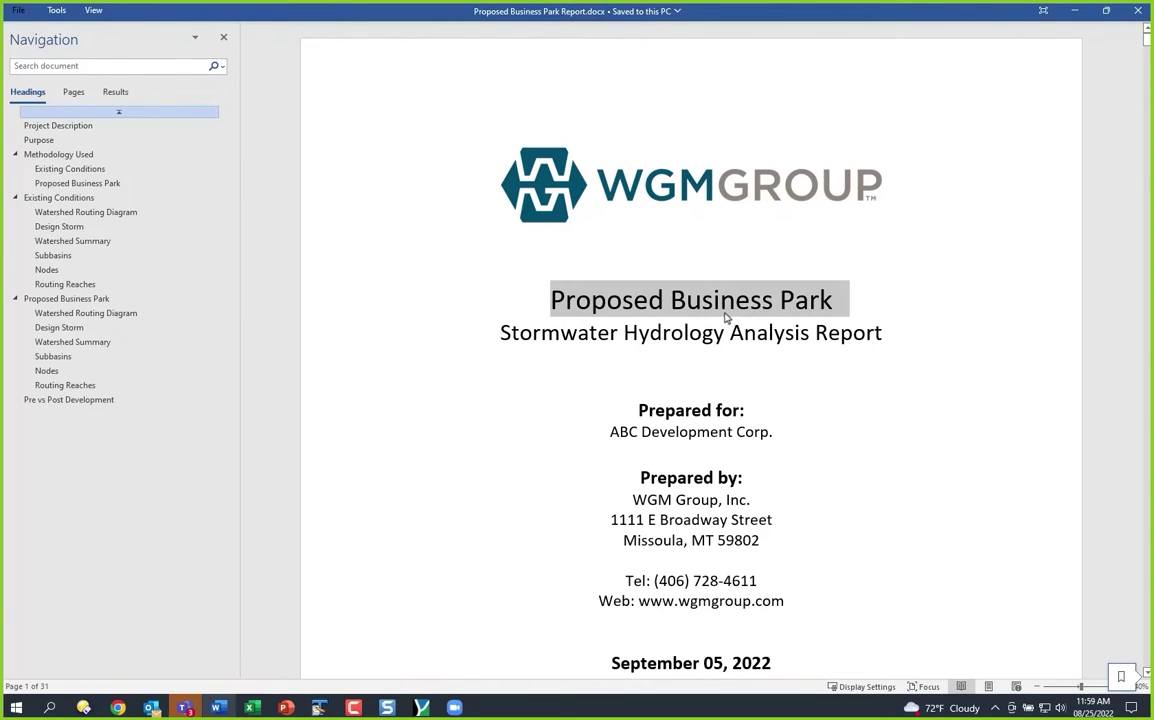
Scroll to Project Description and select the street address and 2,032.95 site area.
scroll(721, 329, "down", 2)
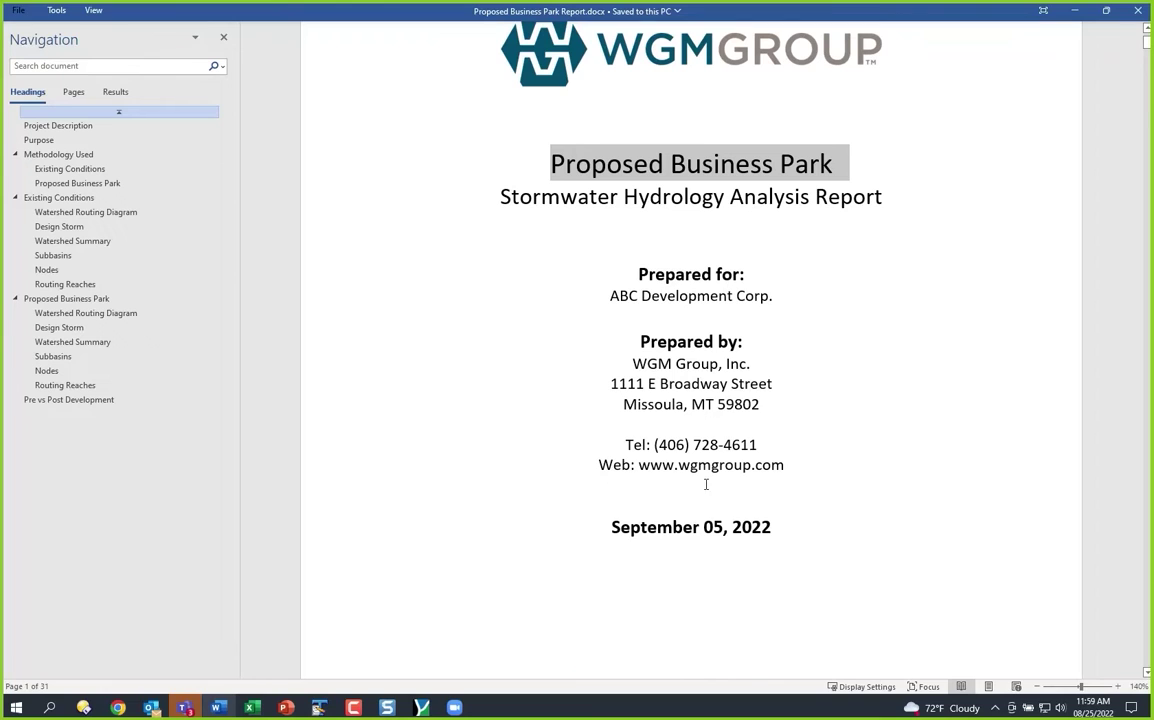
scroll(714, 528, "down", 12)
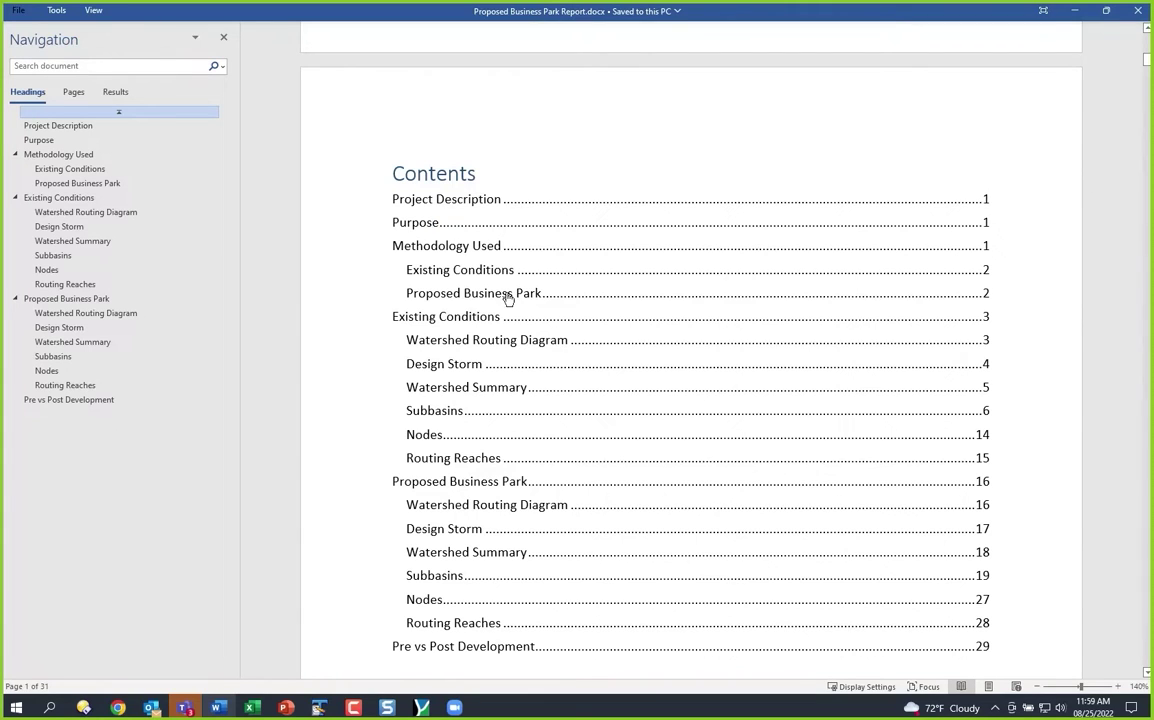
scroll(500, 330, "down", 3)
scroll(504, 353, "down", 5)
scroll(504, 353, "down", 8)
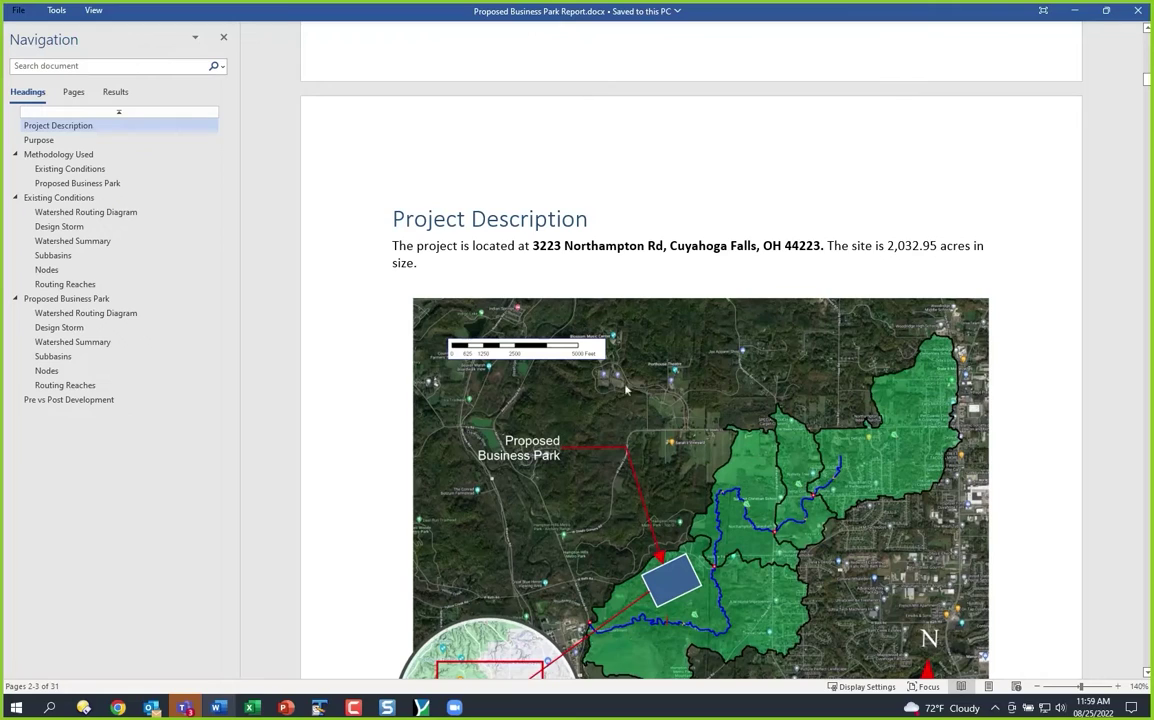
left_click_drag(533, 245, 821, 246)
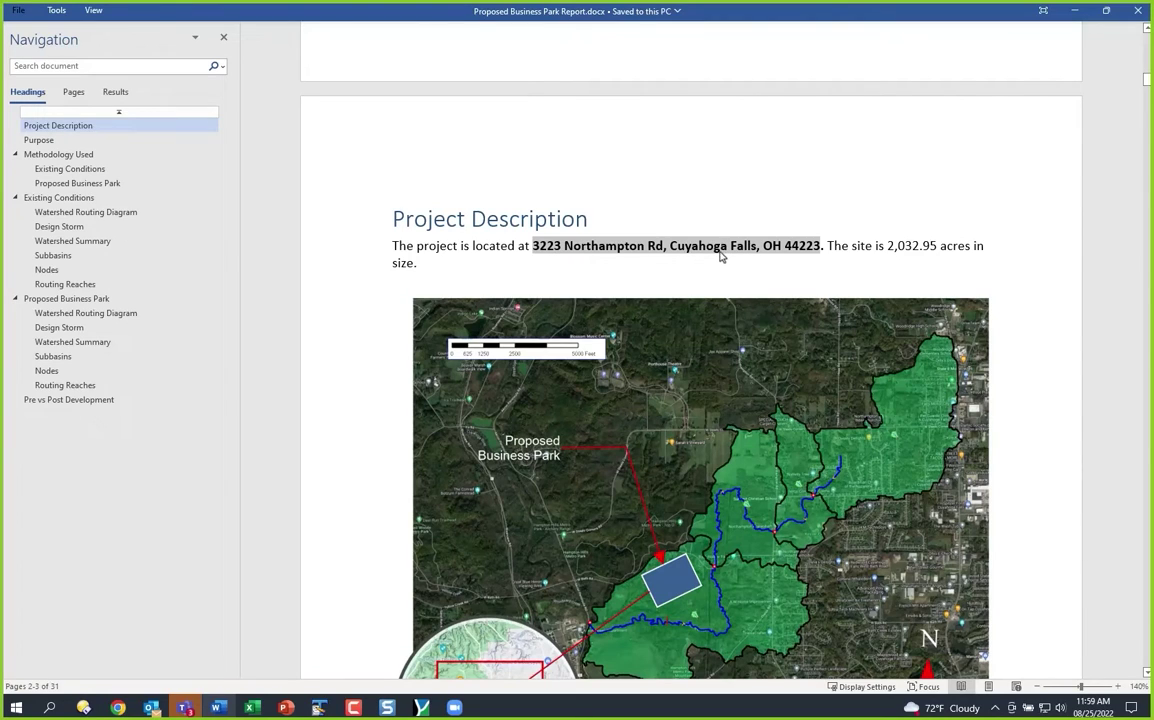
double_click(907, 246)
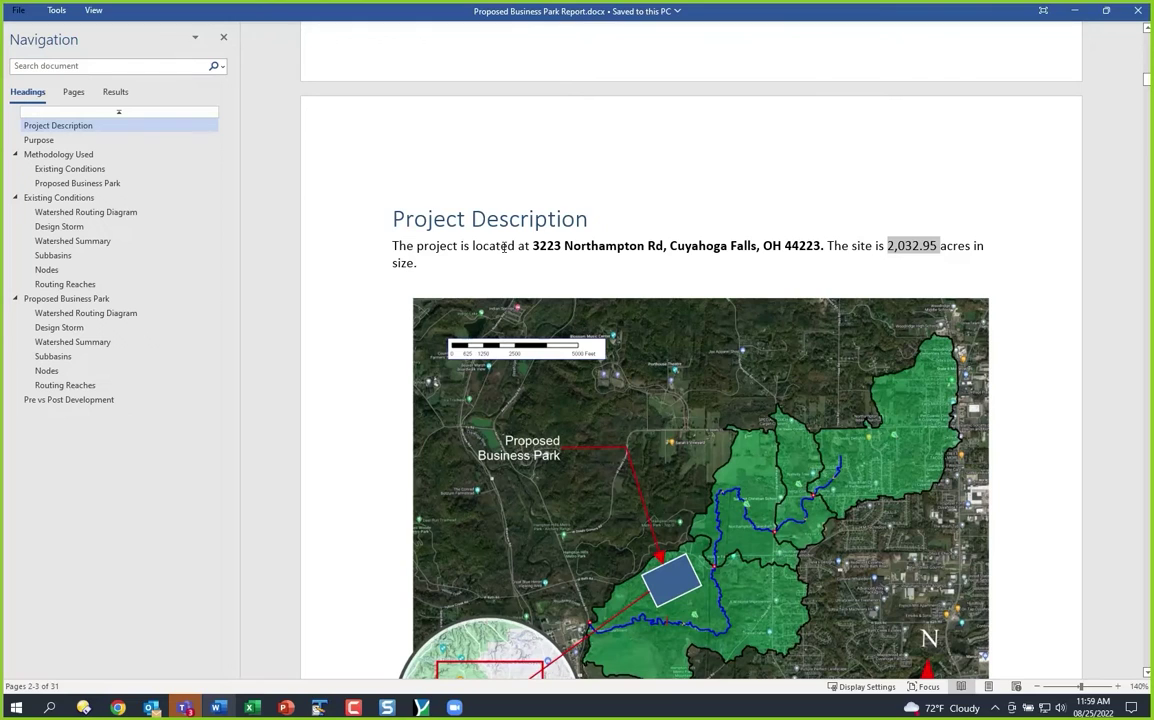
Read from Purpose through the routing diagram, highlighting the HEC-HMS version 4.5 mention.
scroll(504, 249, "down", 5)
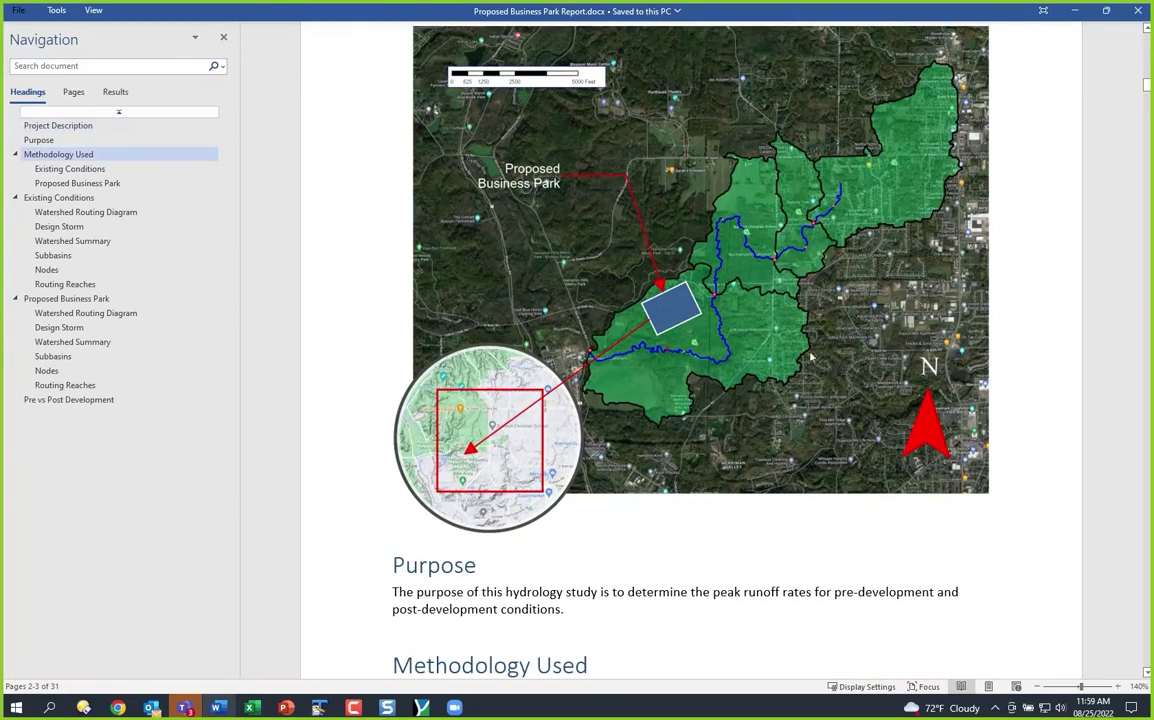
scroll(757, 346, "down", 1)
left_click_drag(482, 456, 728, 471)
scroll(719, 464, "down", 2)
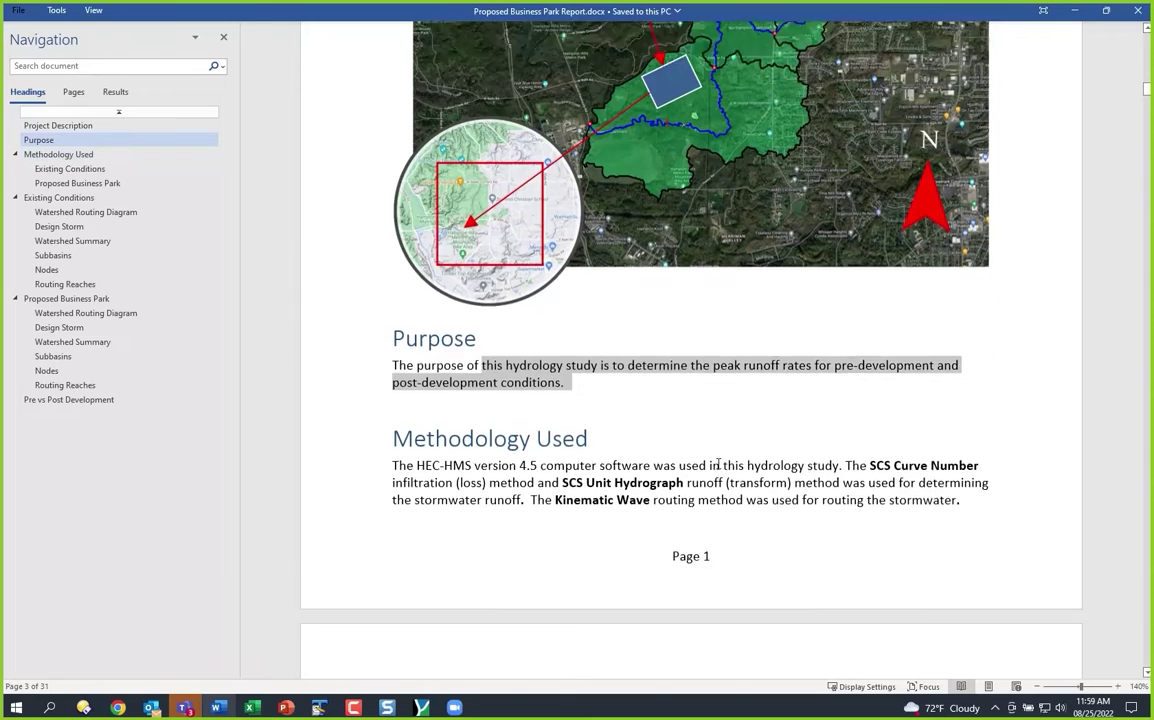
left_click_drag(466, 421, 543, 421)
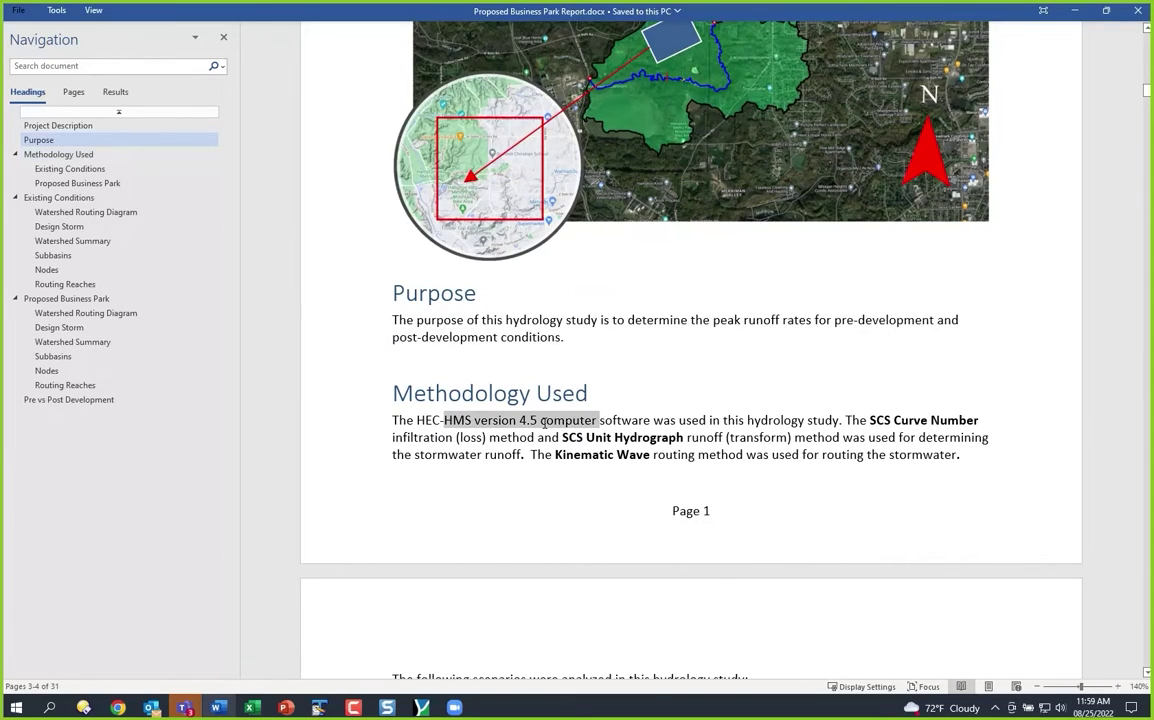
scroll(806, 334, "down", 2)
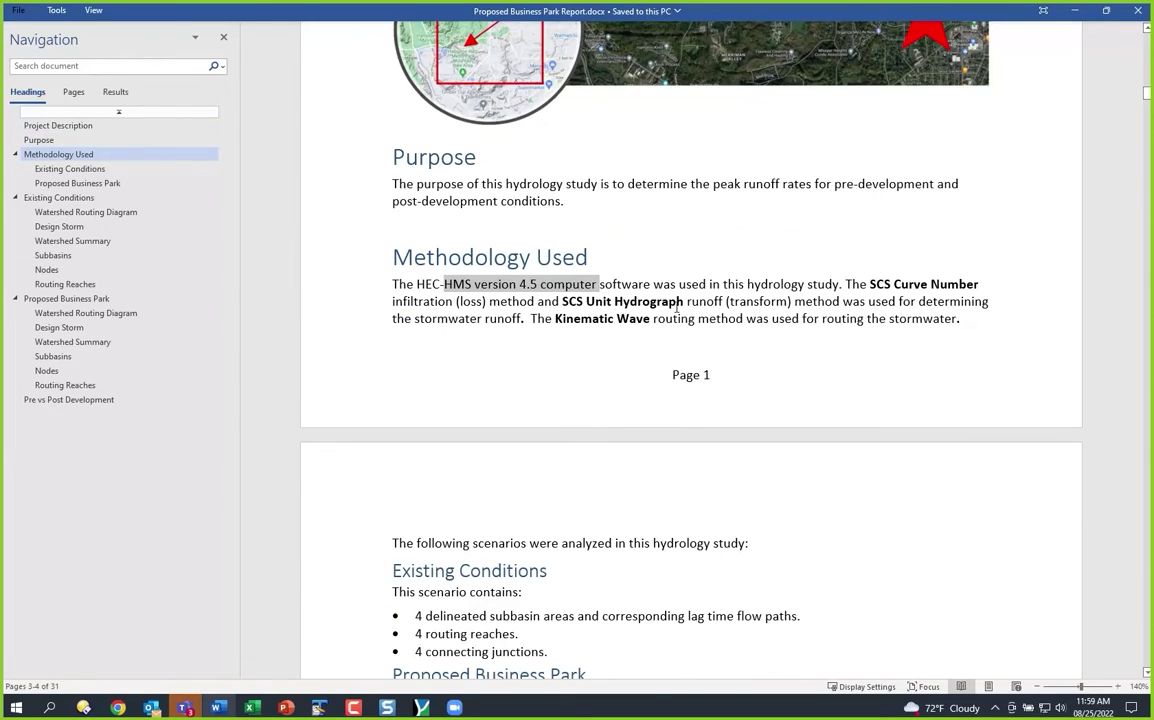
scroll(664, 325, "down", 3)
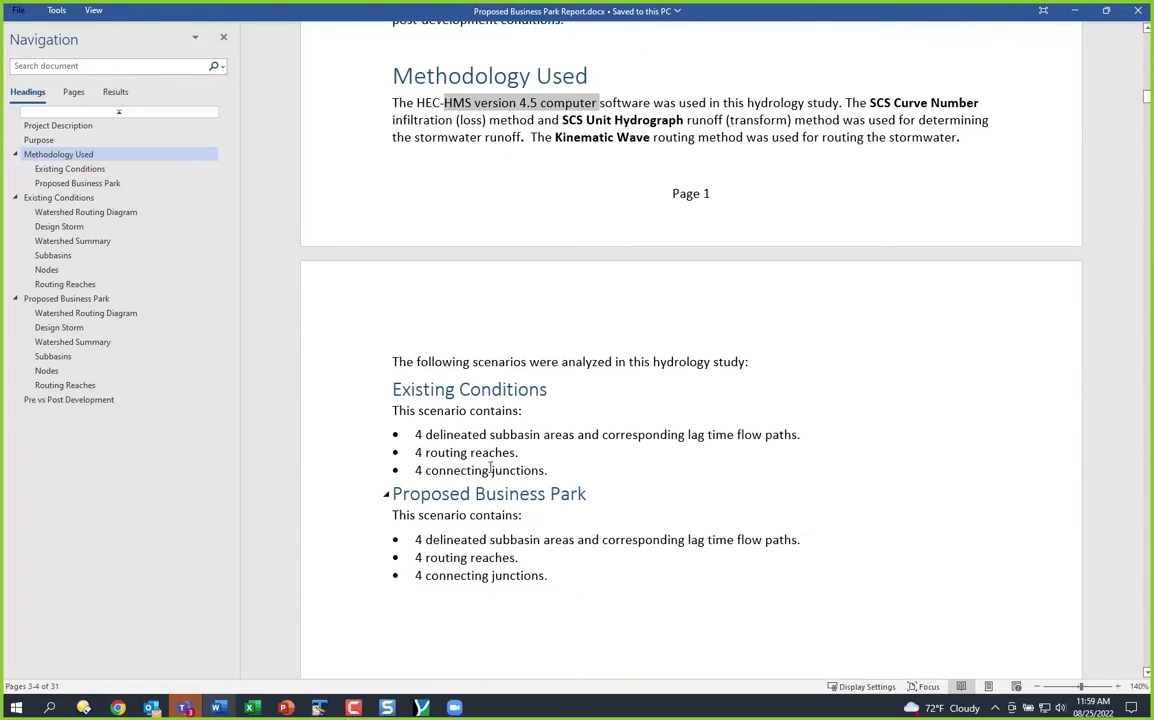
scroll(564, 440, "down", 8)
scroll(564, 440, "down", 10)
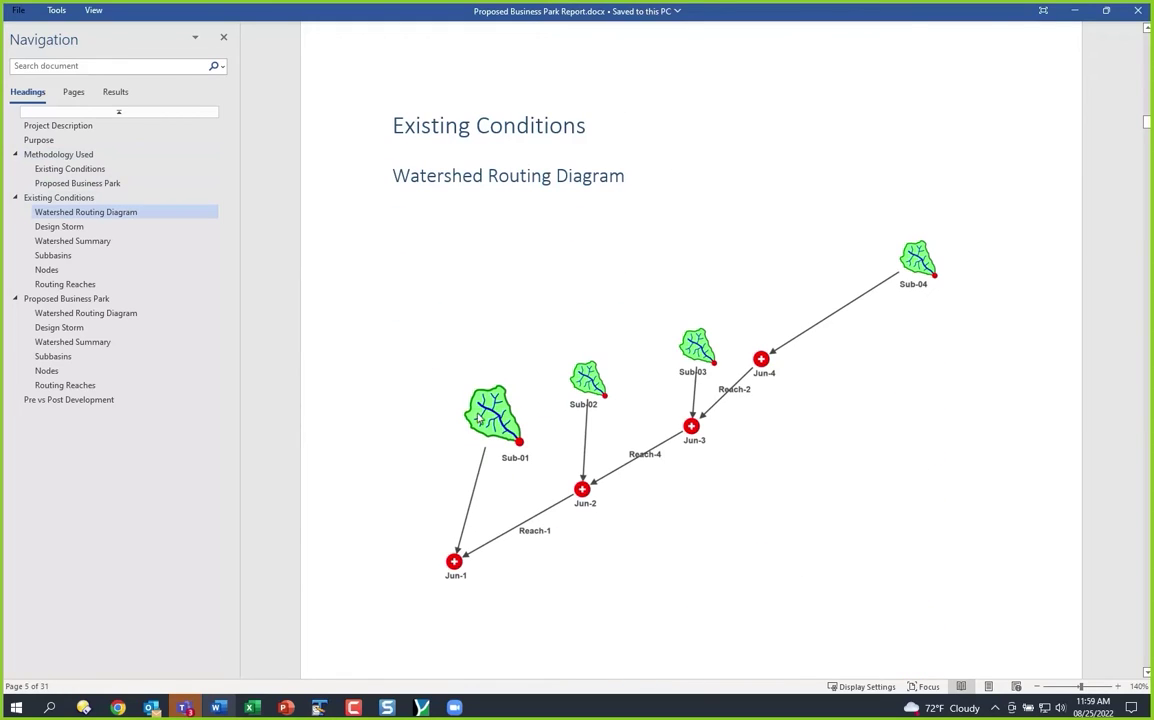
scroll(493, 415, "down", 8)
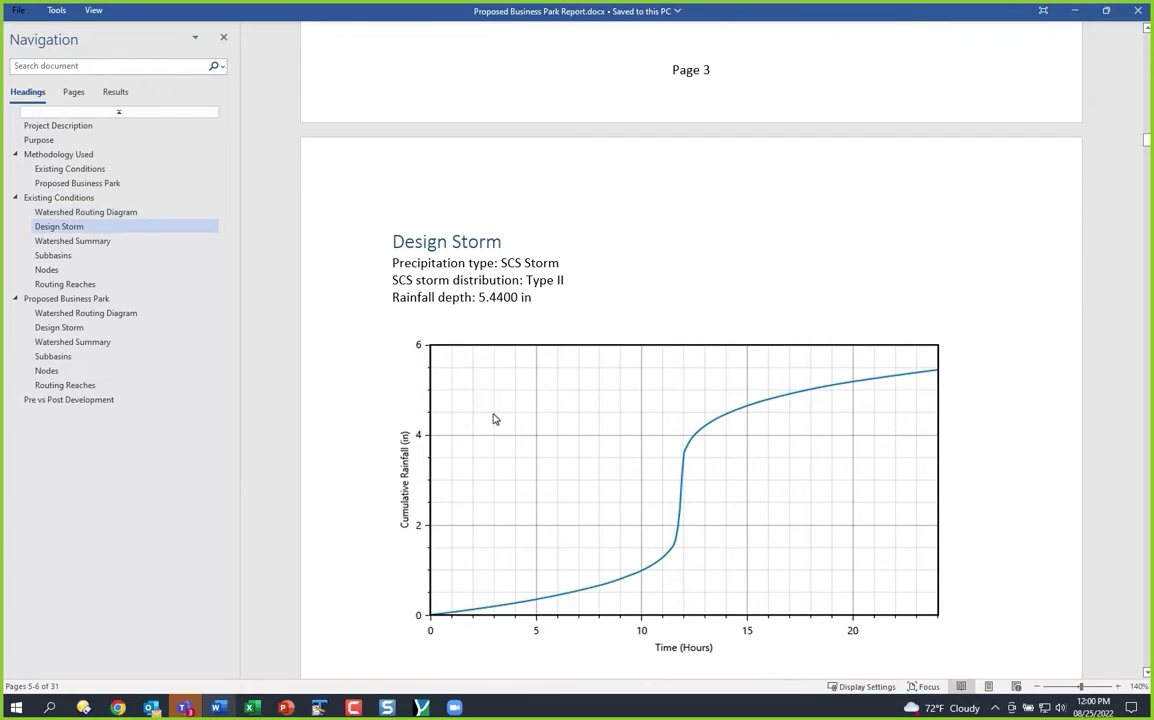
Highlight the 5.4400 rainfall depth and Watershed Summary columns, then reach Subbasins.
left_click_drag(489, 297, 520, 297)
scroll(518, 397, "down", 8)
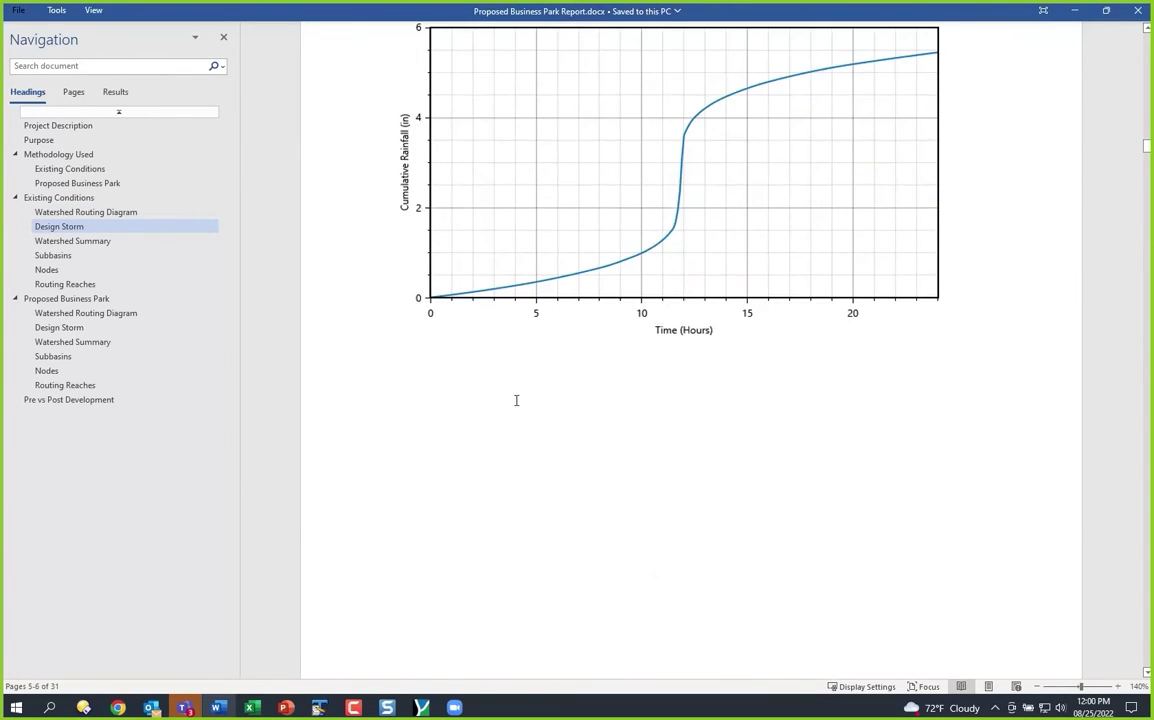
scroll(518, 404, "down", 2)
left_click_drag(494, 321, 513, 419)
left_click_drag(590, 415, 670, 416)
left_click_drag(735, 312, 745, 416)
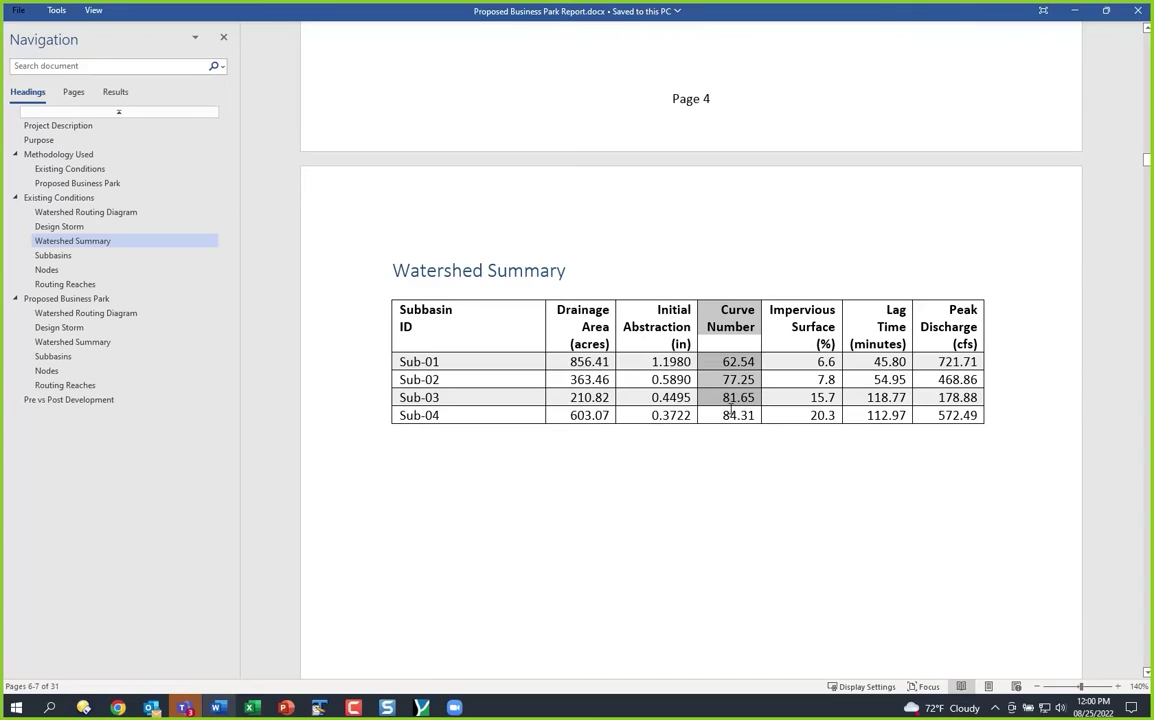
left_click_drag(800, 312, 808, 416)
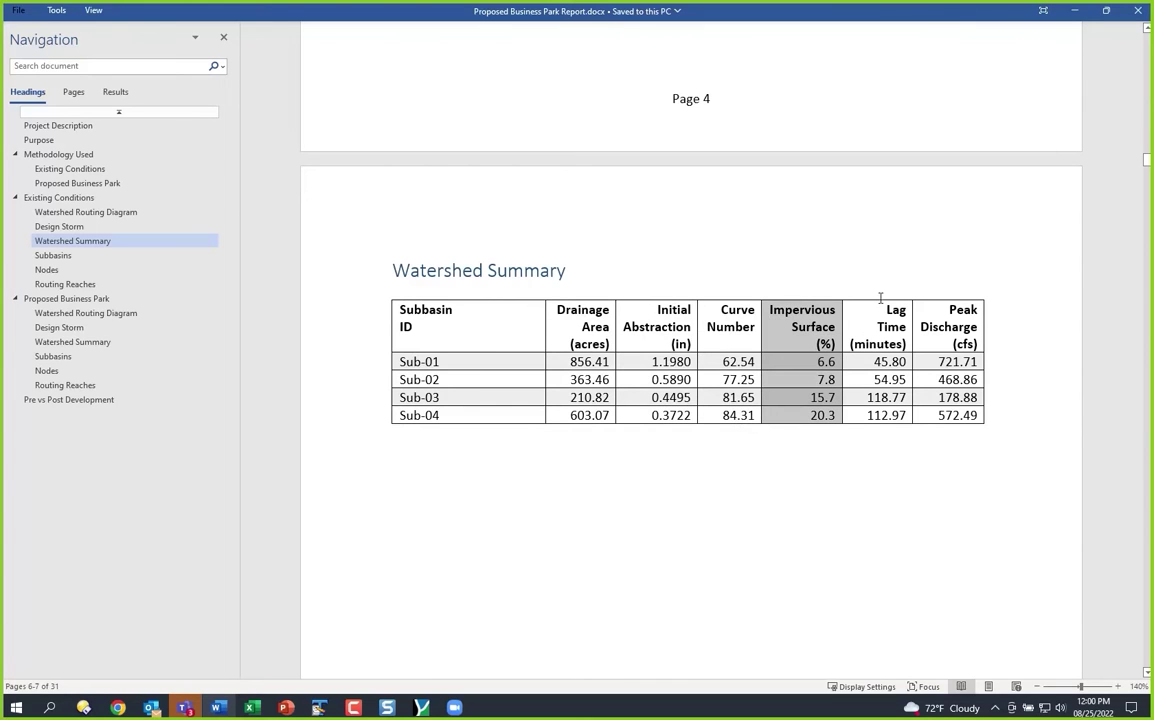
left_click_drag(883, 292, 896, 360)
scroll(840, 424, "down", 5)
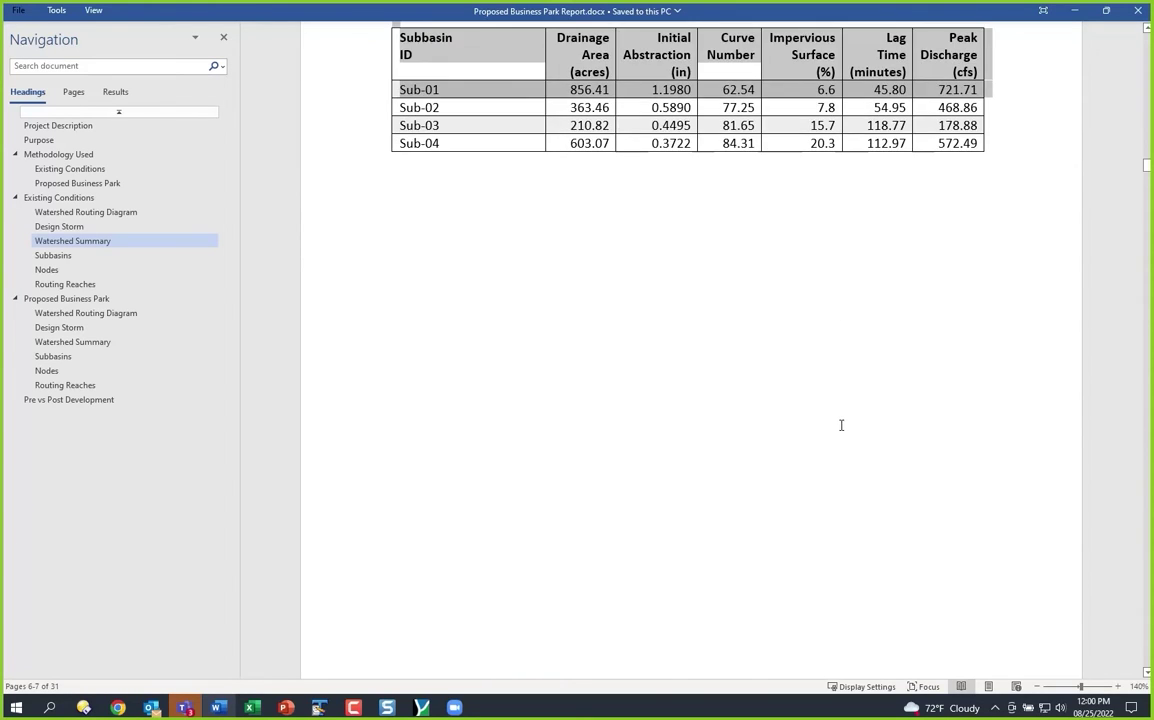
scroll(840, 424, "down", 5)
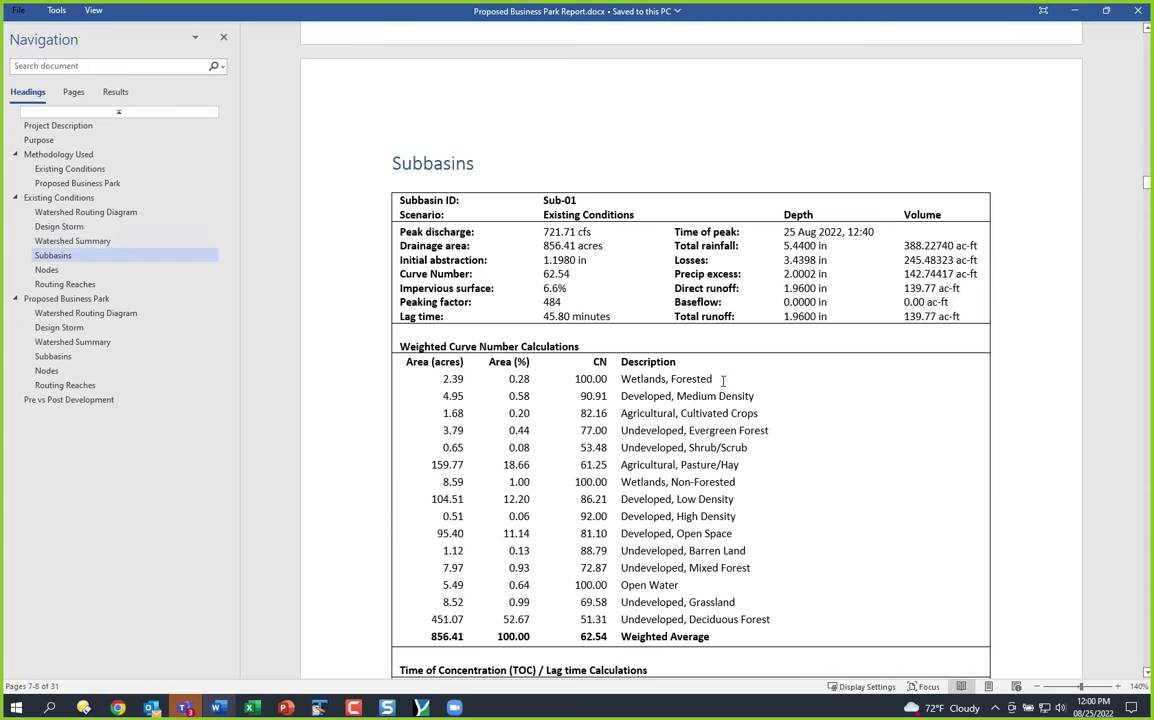
Highlight Sub-01 rows: 721.71 cfs peak, curve number 62.54, 6.6% impervious, 45.80-minute lag.
scroll(651, 342, "up", 2)
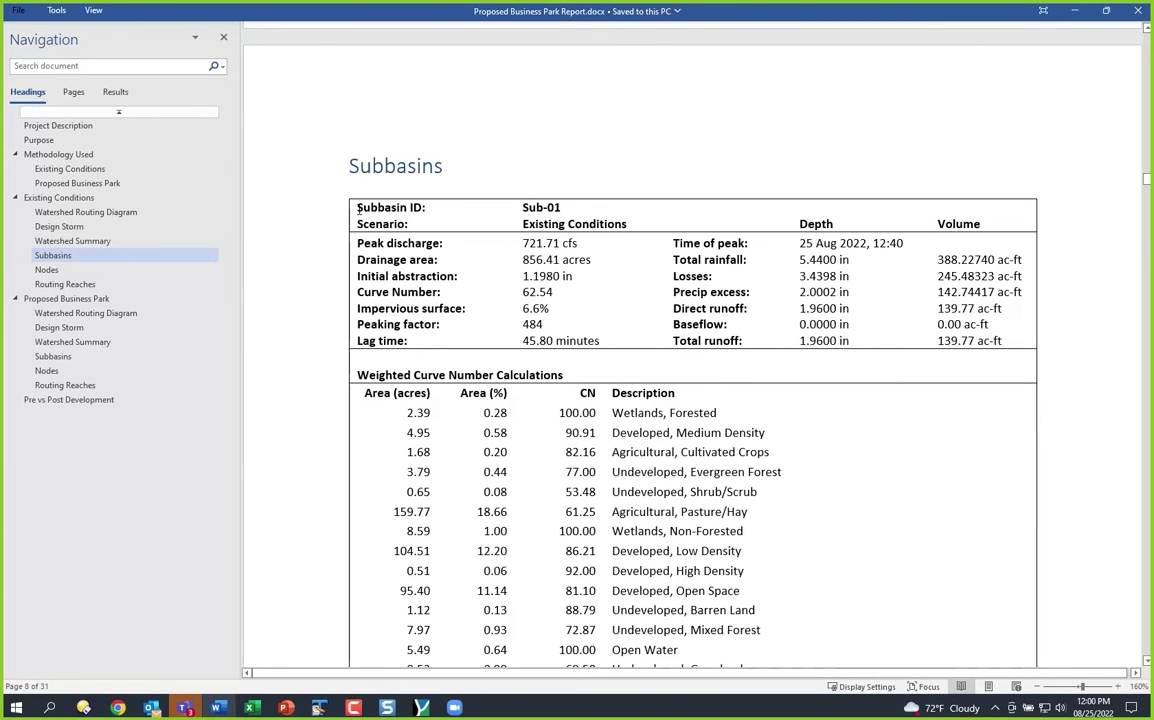
left_click_drag(368, 207, 557, 211)
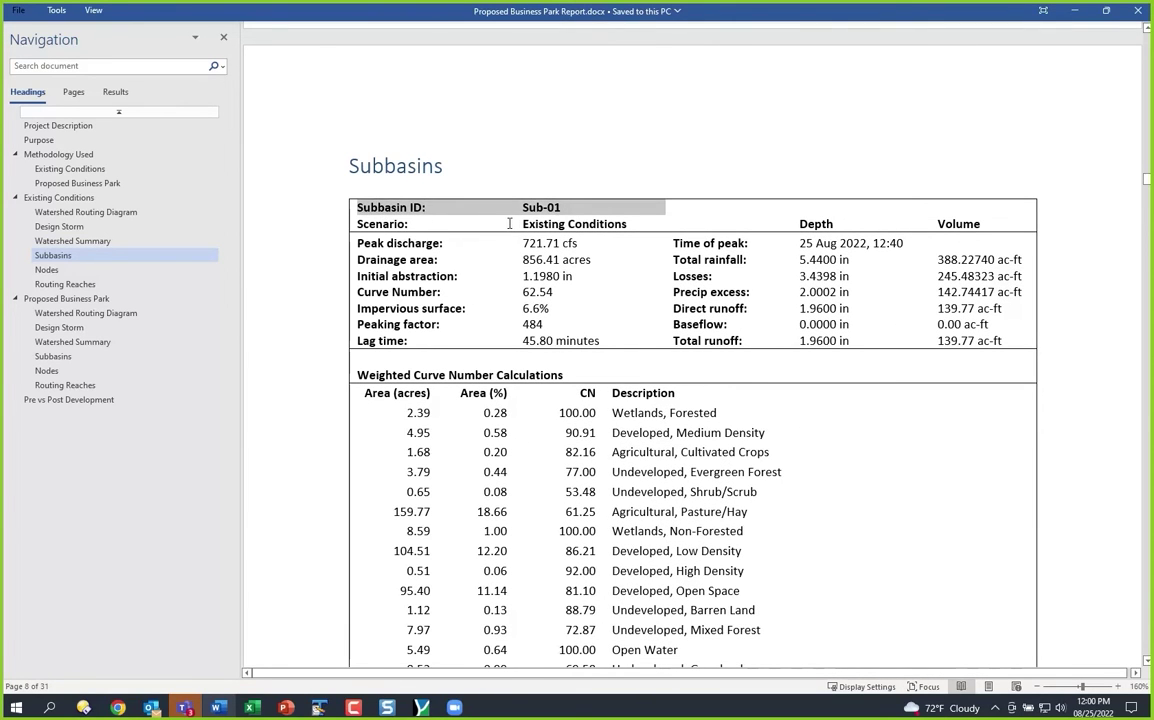
triple_click(560, 226)
left_click_drag(372, 244, 558, 247)
left_click_drag(352, 261, 546, 272)
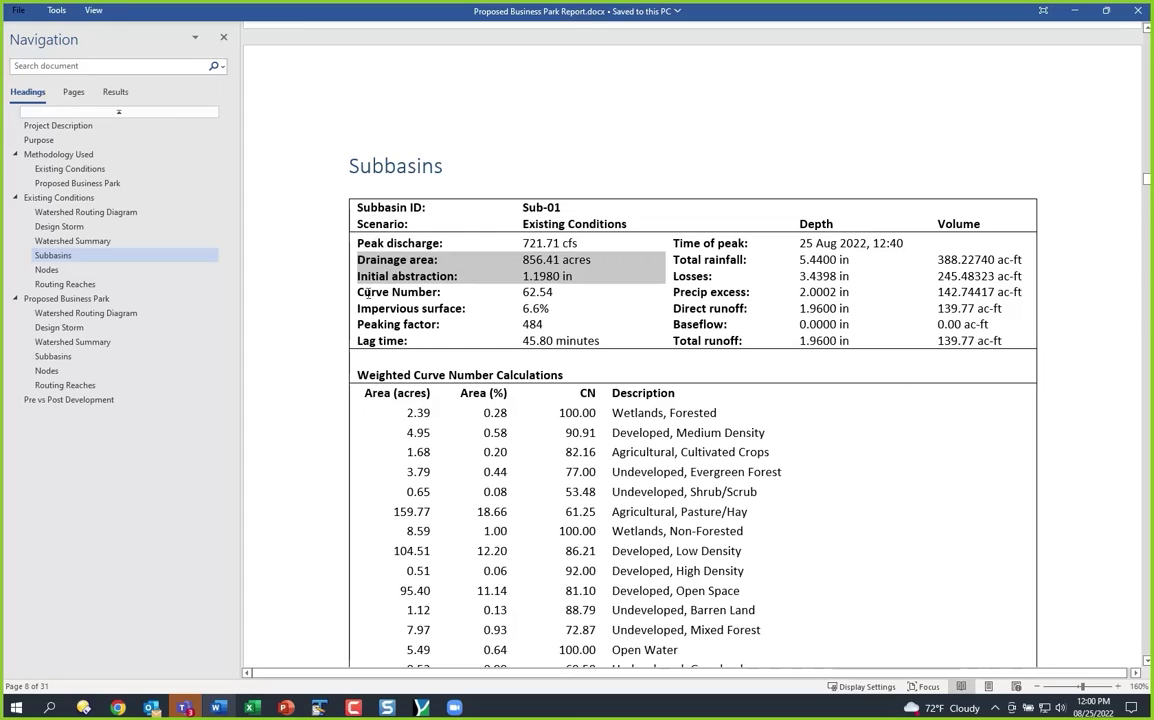
left_click_drag(363, 292, 550, 294)
left_click_drag(376, 308, 519, 313)
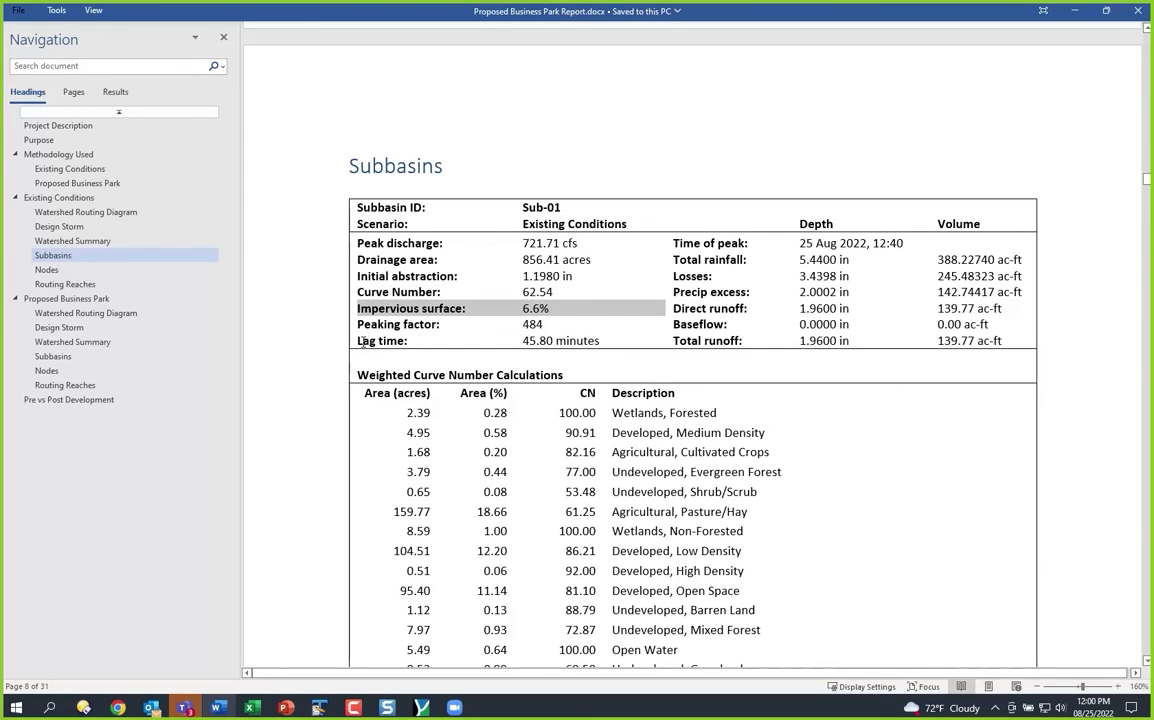
left_click_drag(364, 341, 578, 341)
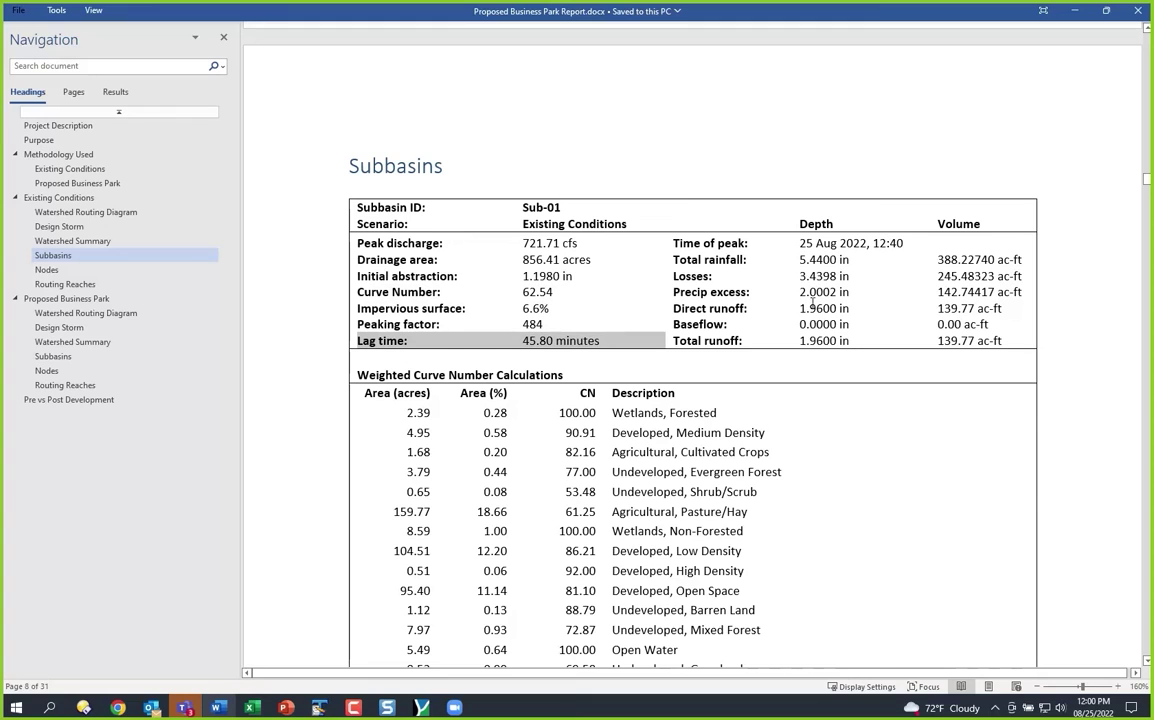
Highlight the Weighted Curve Number Calculations and Time of Concentration lag time tables.
scroll(618, 354, "down", 3)
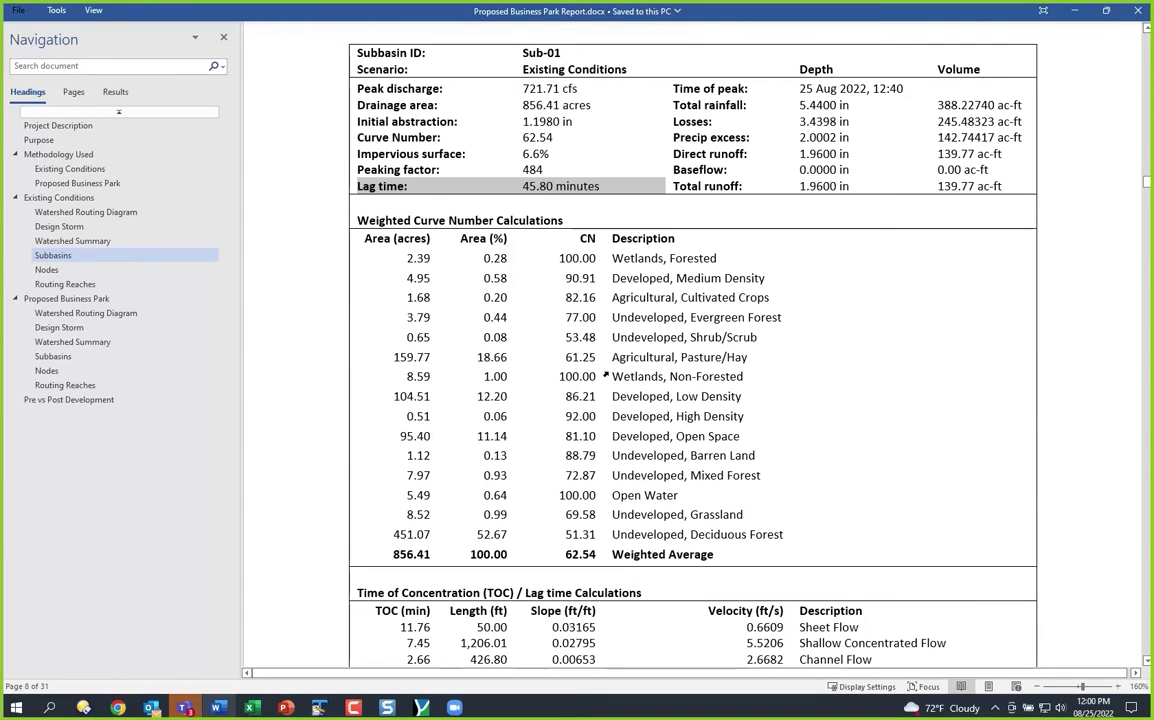
left_click_drag(386, 228, 690, 557)
scroll(601, 436, "down", 3)
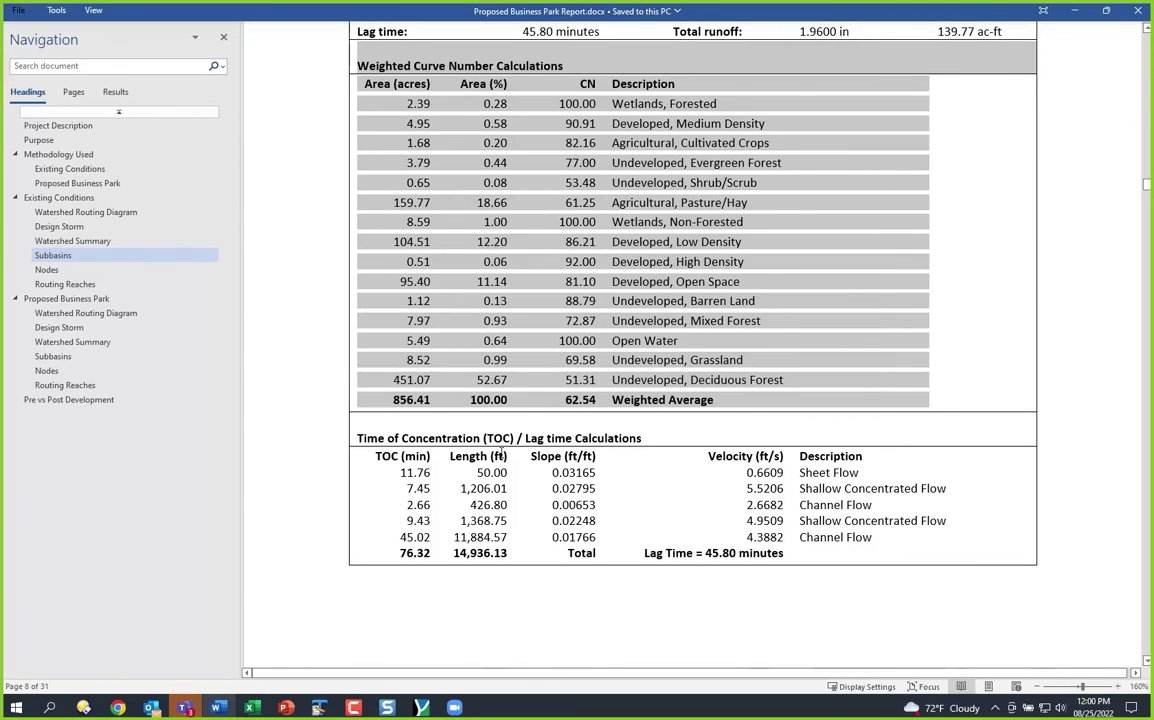
left_click_drag(370, 440, 655, 560)
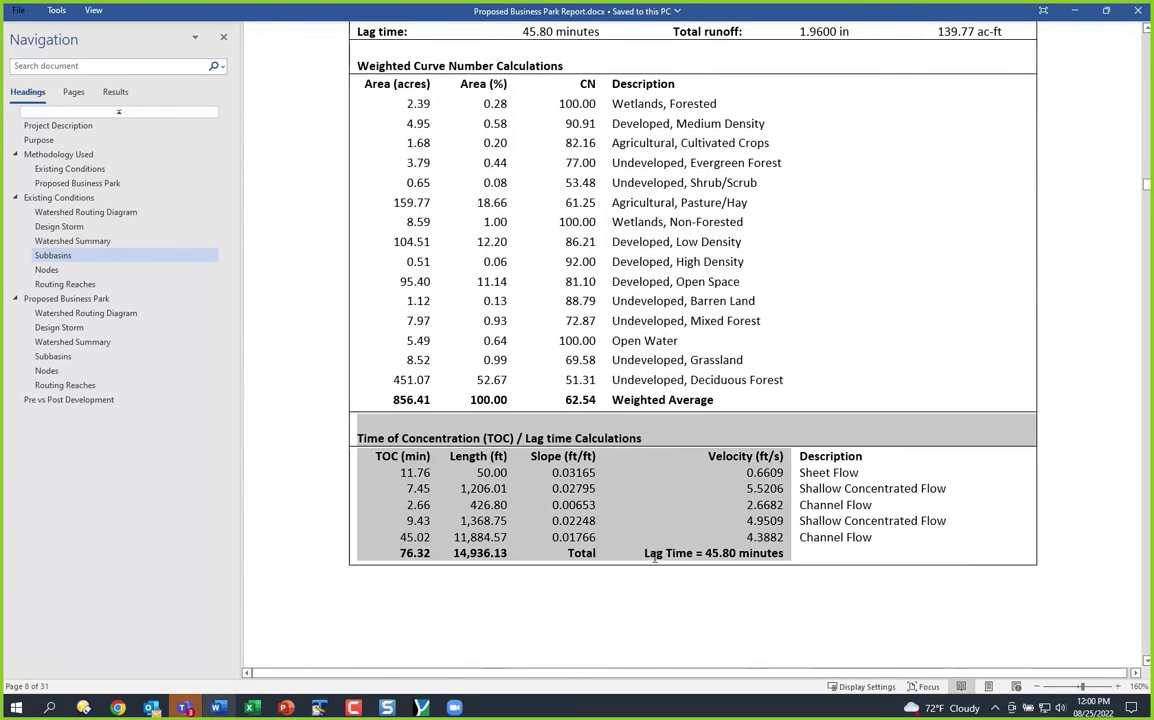
Scroll through the remaining subbasin pages and jump to Pre vs Post Development.
scroll(657, 513, "down", 10)
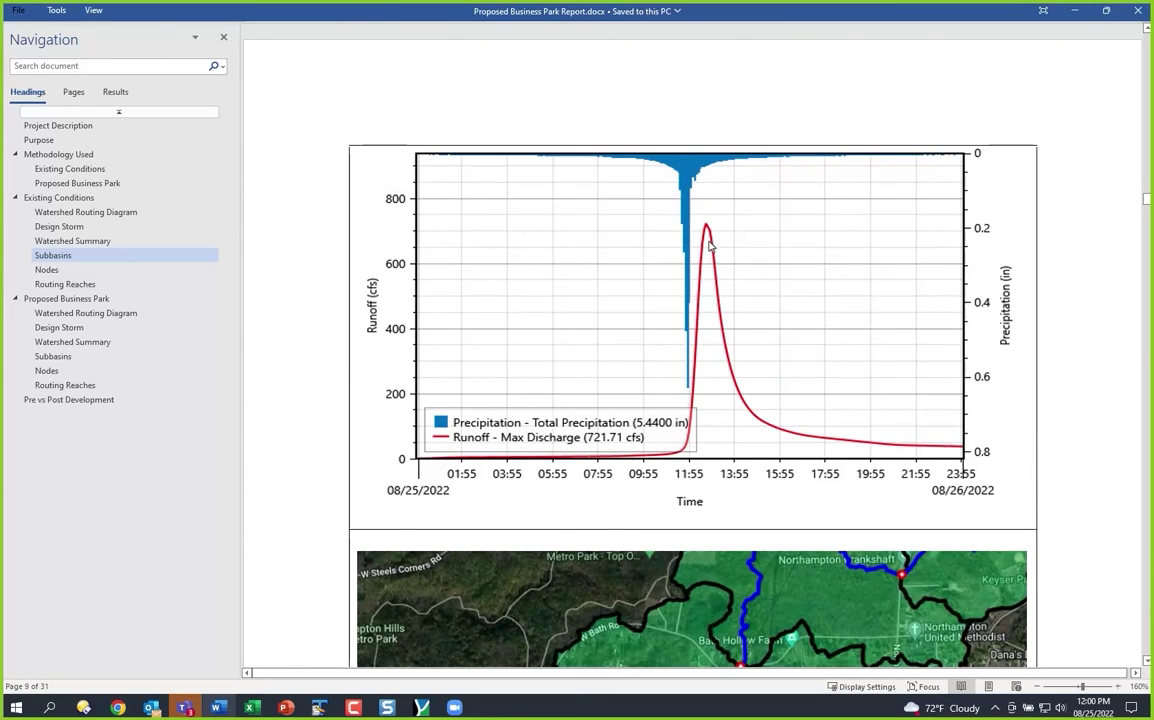
scroll(708, 245, "down", 3)
scroll(660, 488, "down", 2)
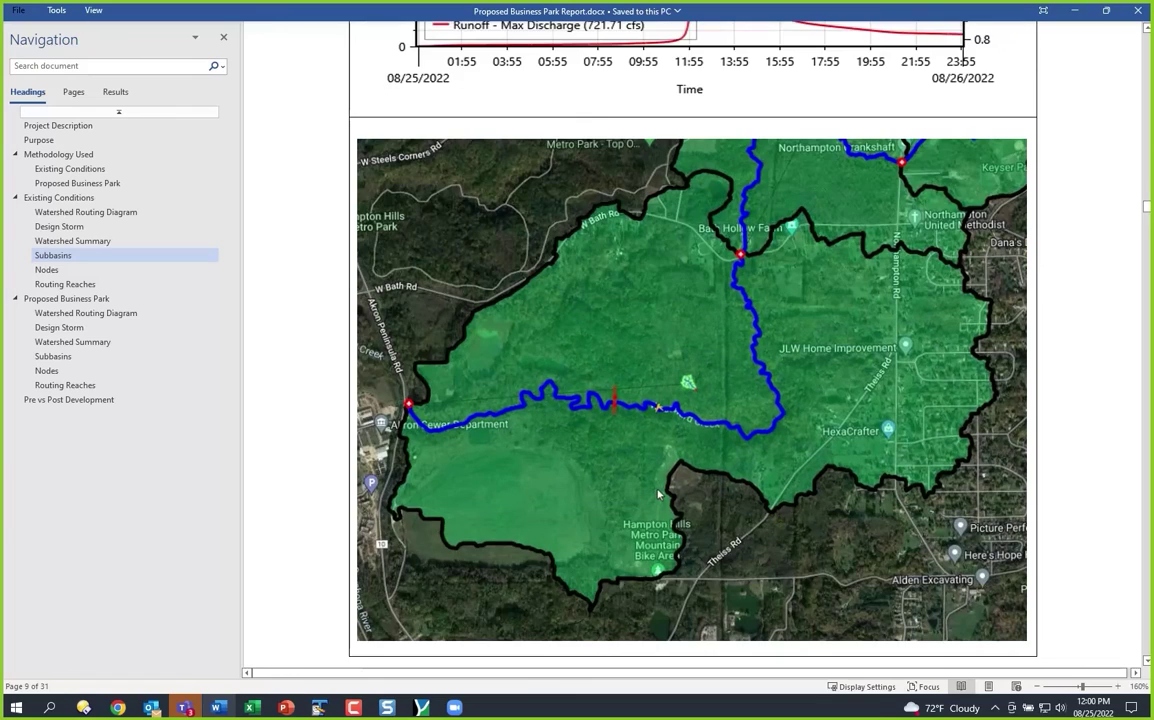
scroll(658, 493, "down", 7)
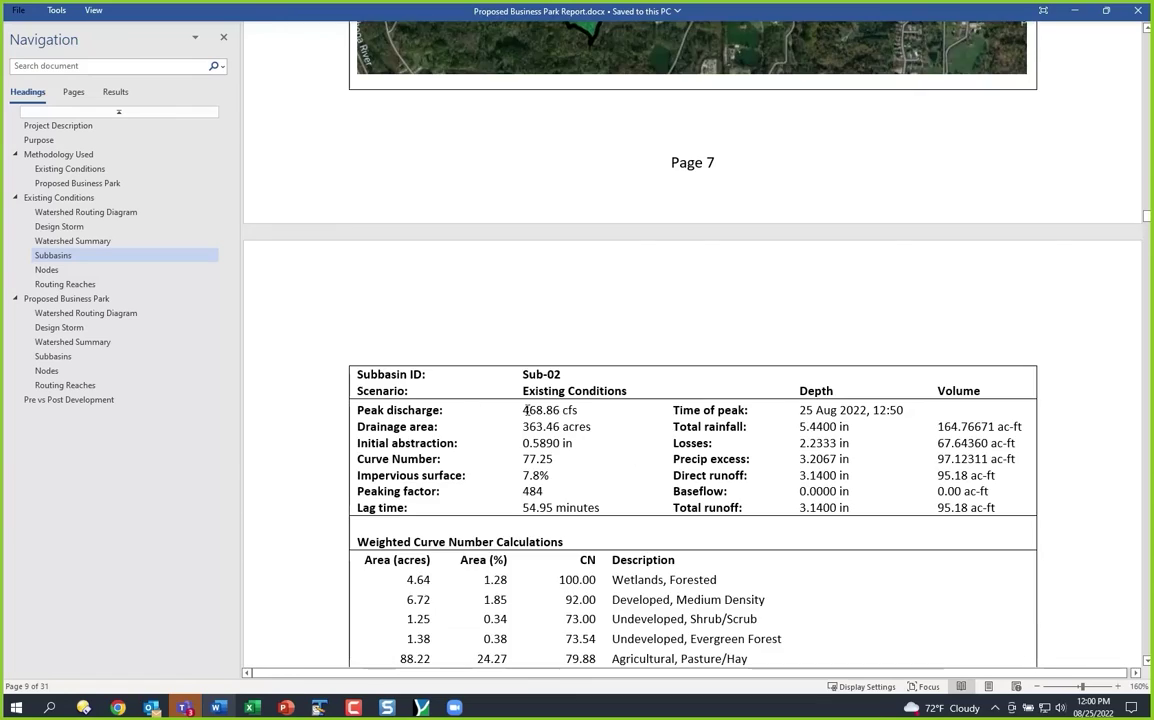
scroll(491, 432, "down", 15)
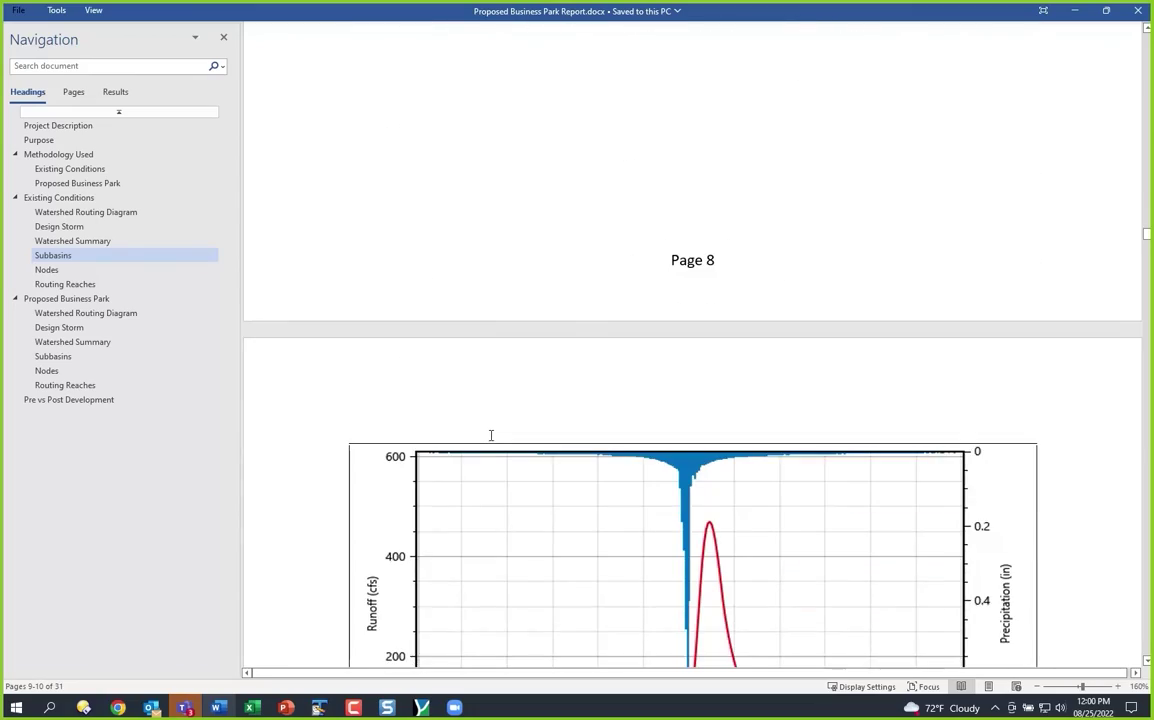
scroll(491, 435, "down", 15)
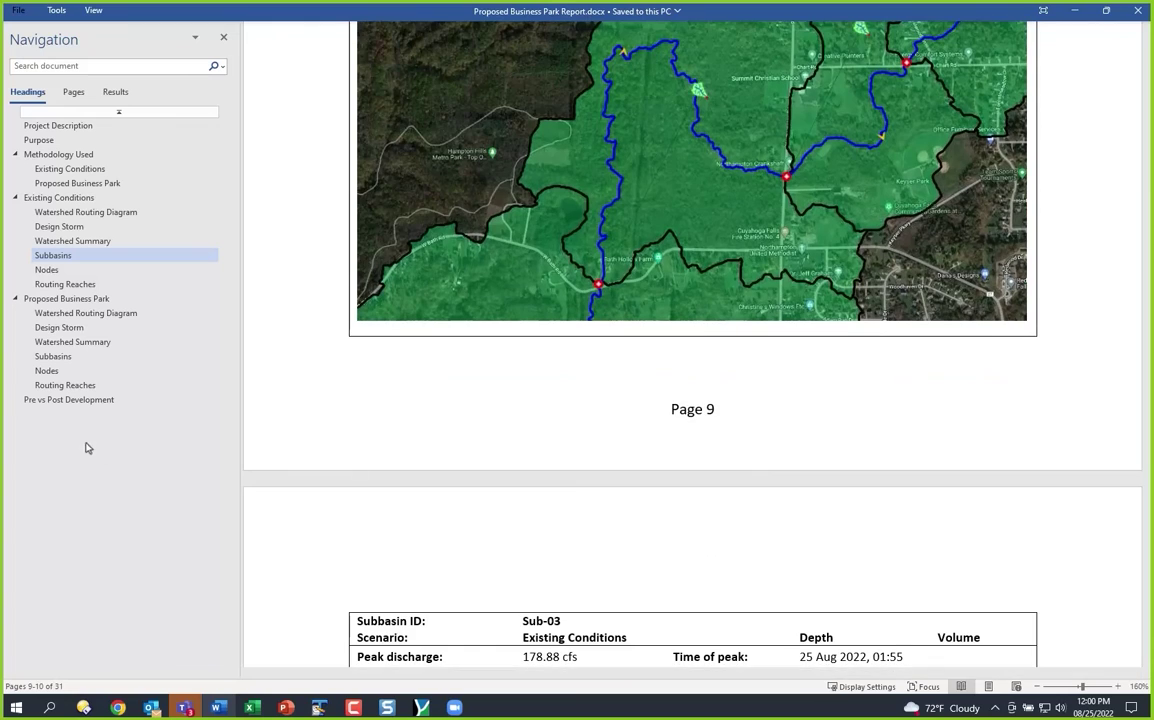
left_click(82, 400)
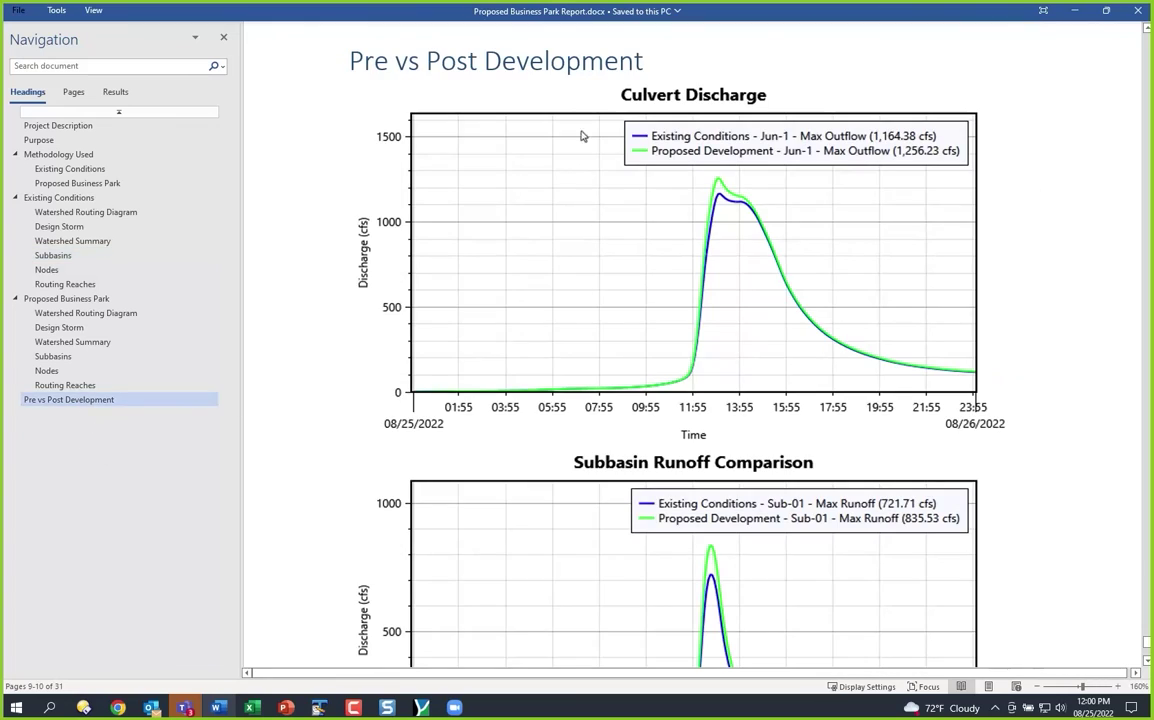